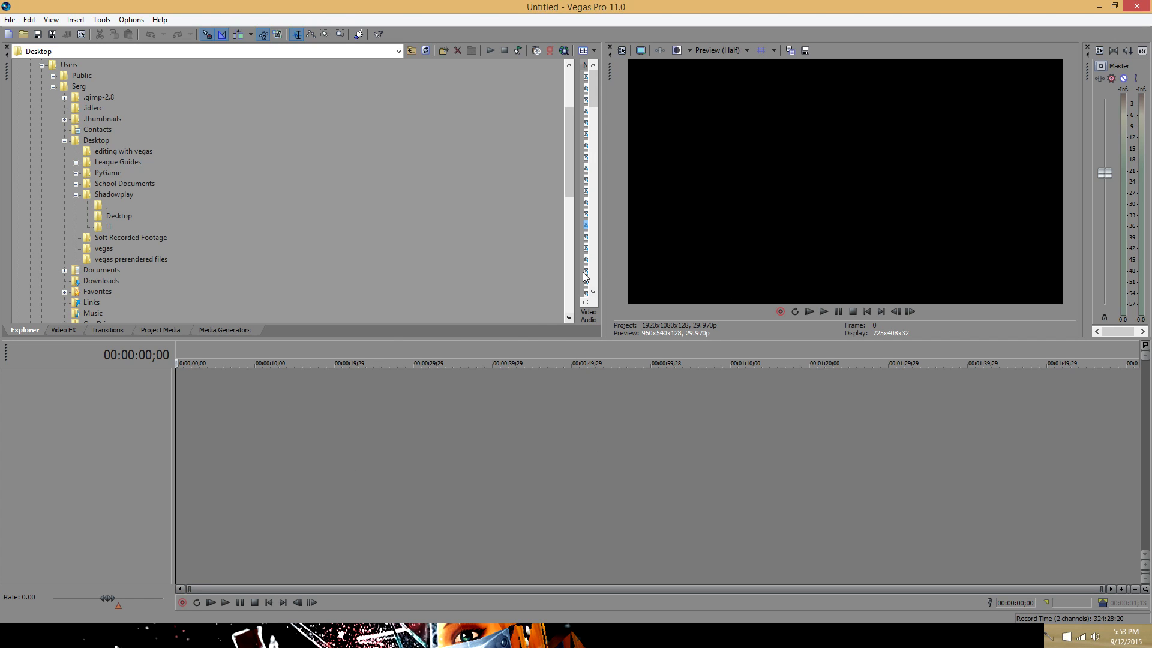
- Narrow the Explorer's folder tree so the file list shows the name, size, type and modified columns
drag(578, 269, 367, 264)
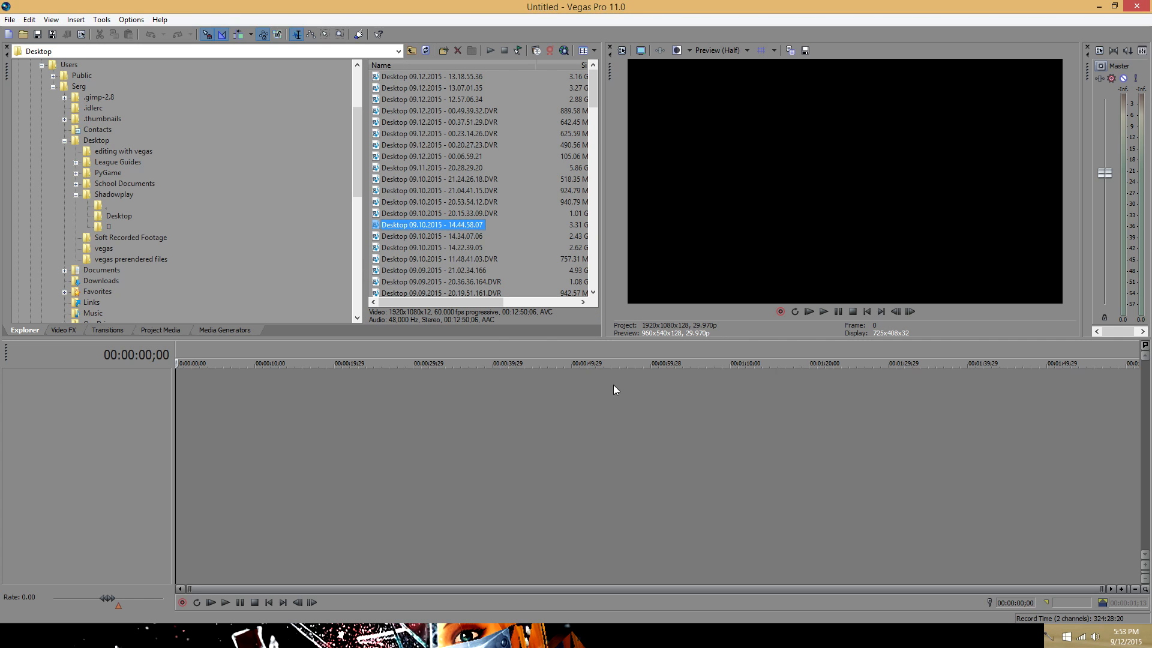
drag(358, 175, 364, 150)
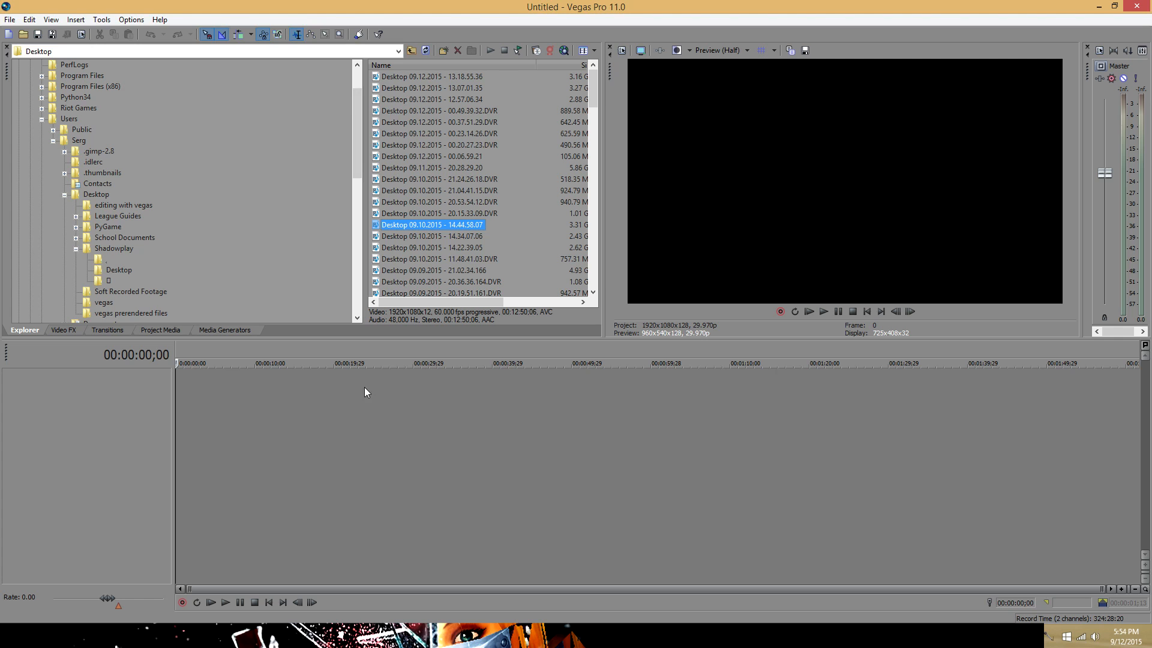
drag(367, 275, 179, 273)
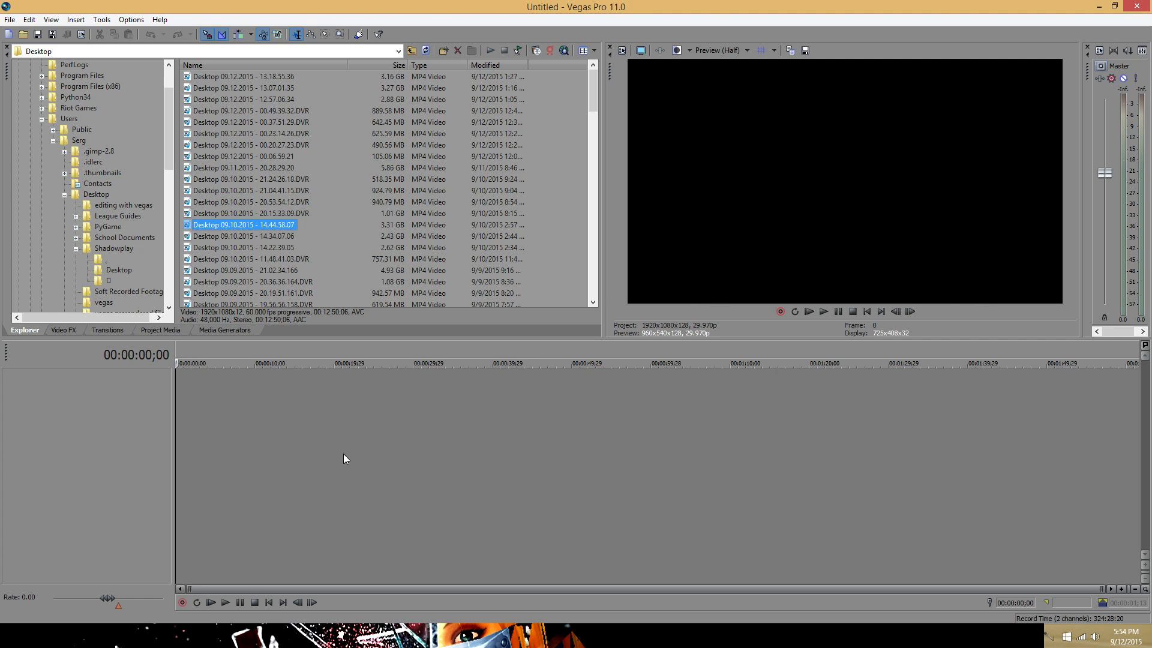
- Add the Rogue Intro MovieRoll clip from the Video Contents folder at the timeline's start and confirm its event properties
key(alt+Tab)
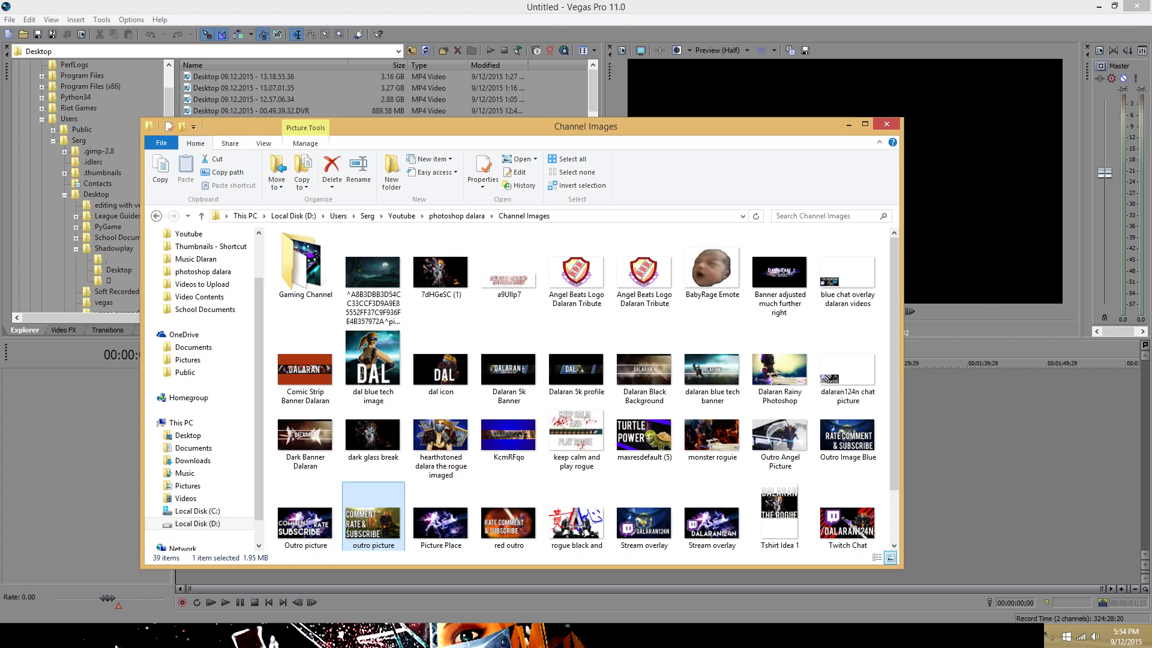
click(210, 285)
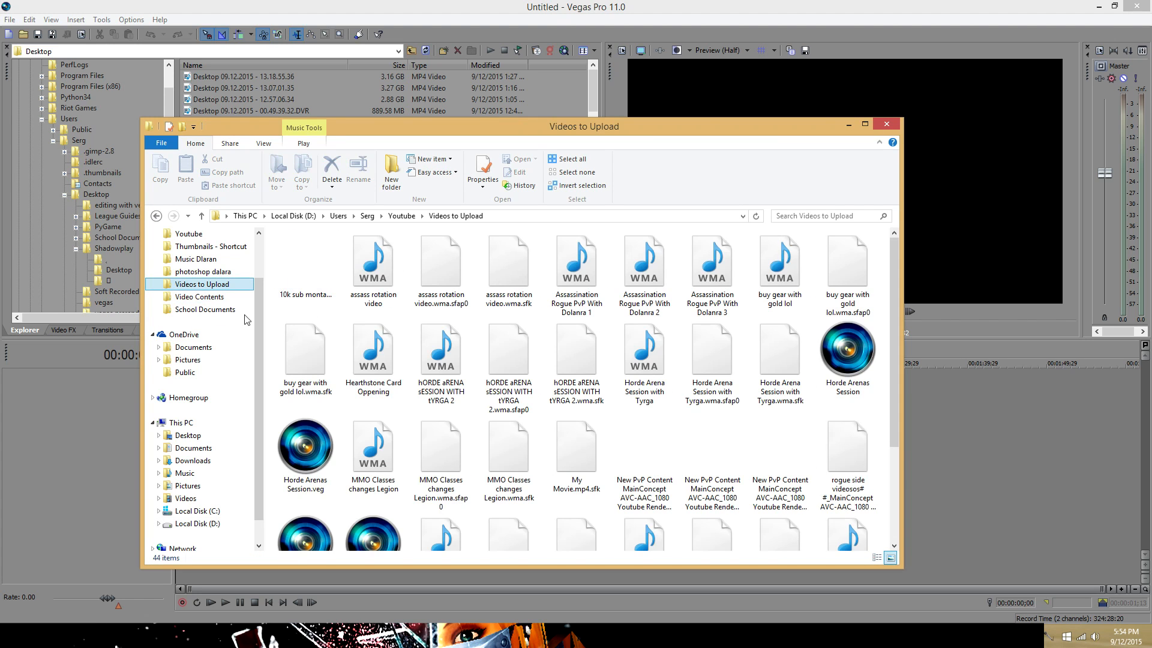
click(204, 296)
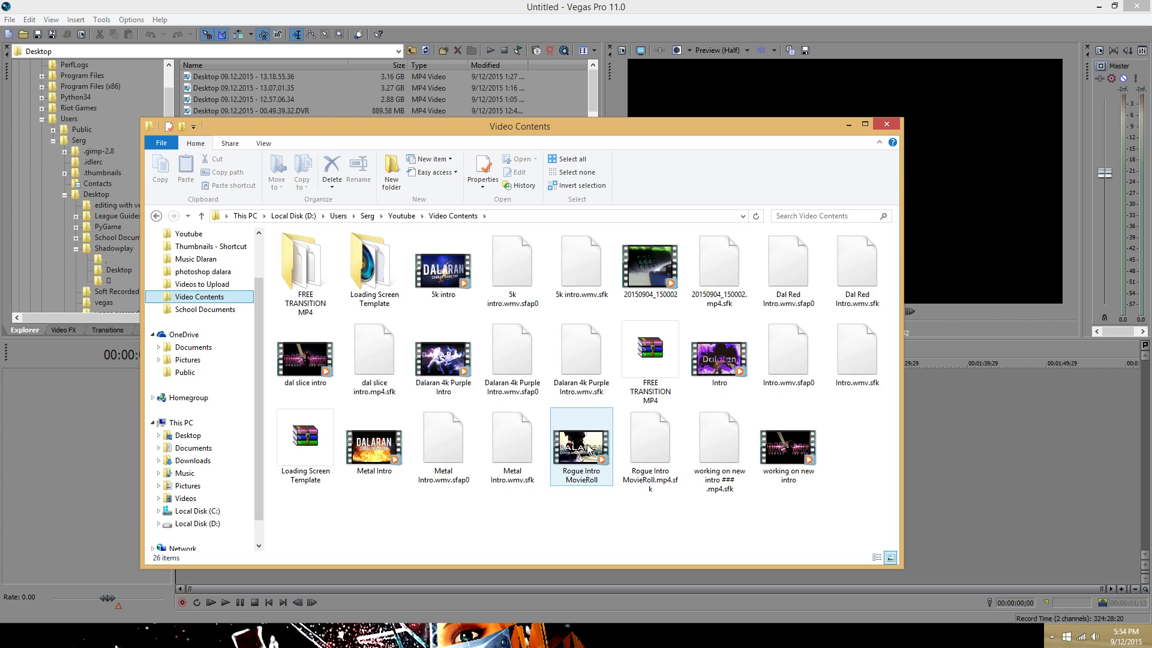
drag(581, 447, 216, 389)
right_click(223, 397)
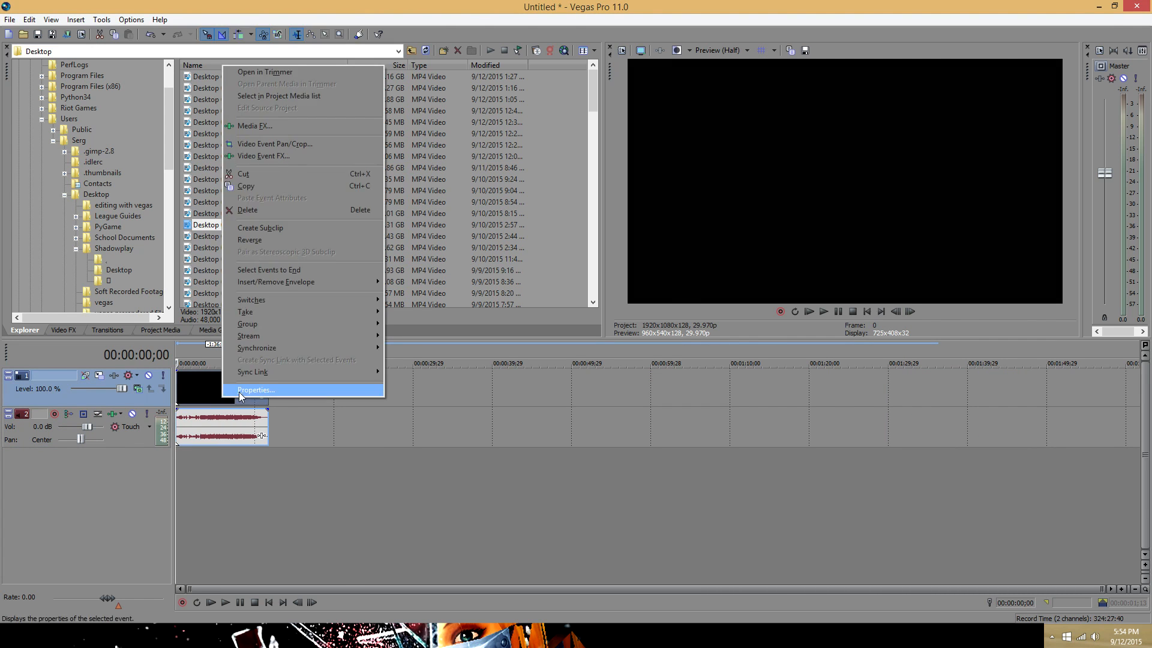
click(239, 391)
click(615, 420)
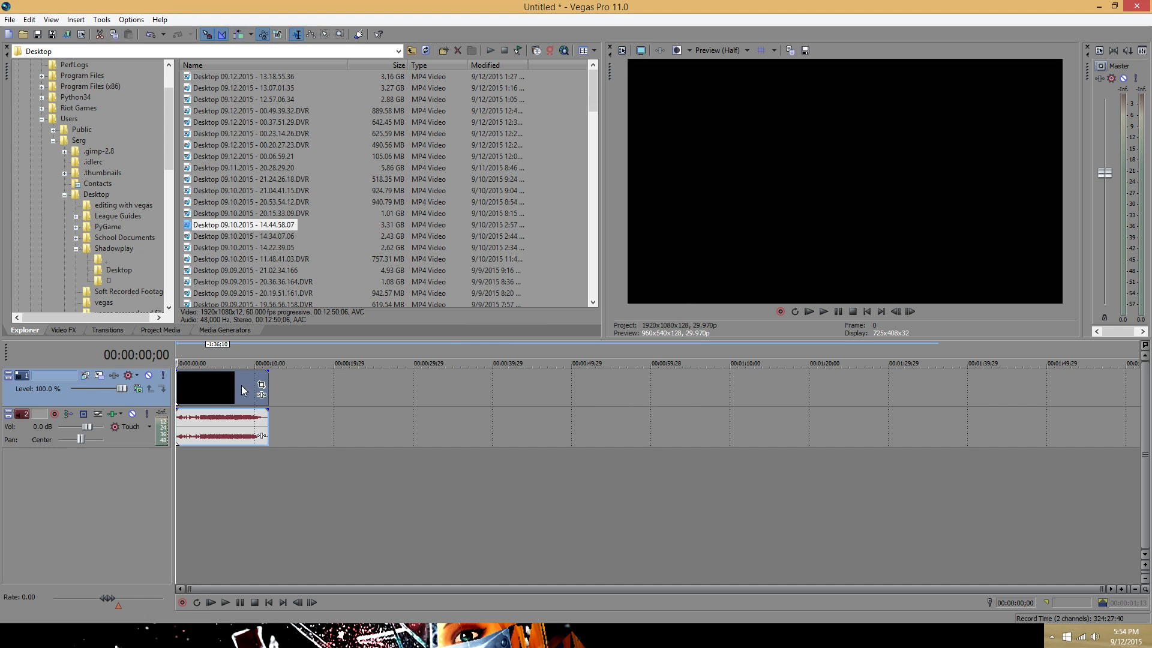
- Insert an empty video track above the intro clip and an empty audio track below its audio
right_click(167, 398)
click(186, 426)
right_click(144, 502)
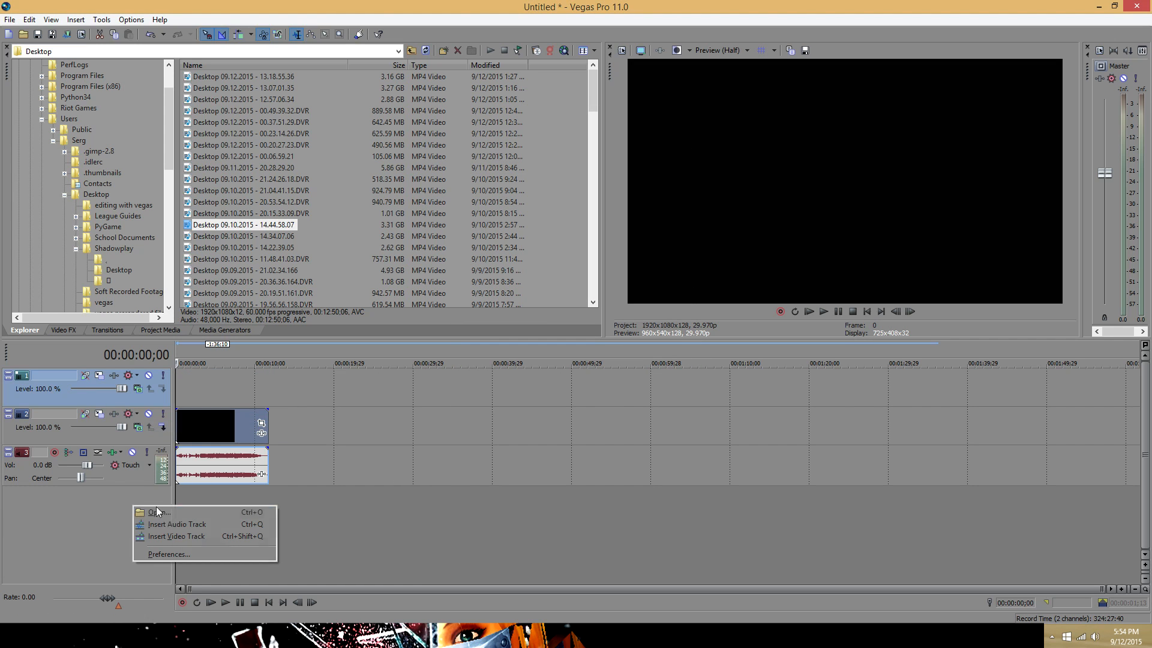
click(182, 523)
- Play the second half of the intro clip to check its sound level
click(255, 401)
scroll(467, 424, up, 5)
click(423, 388)
key(space)
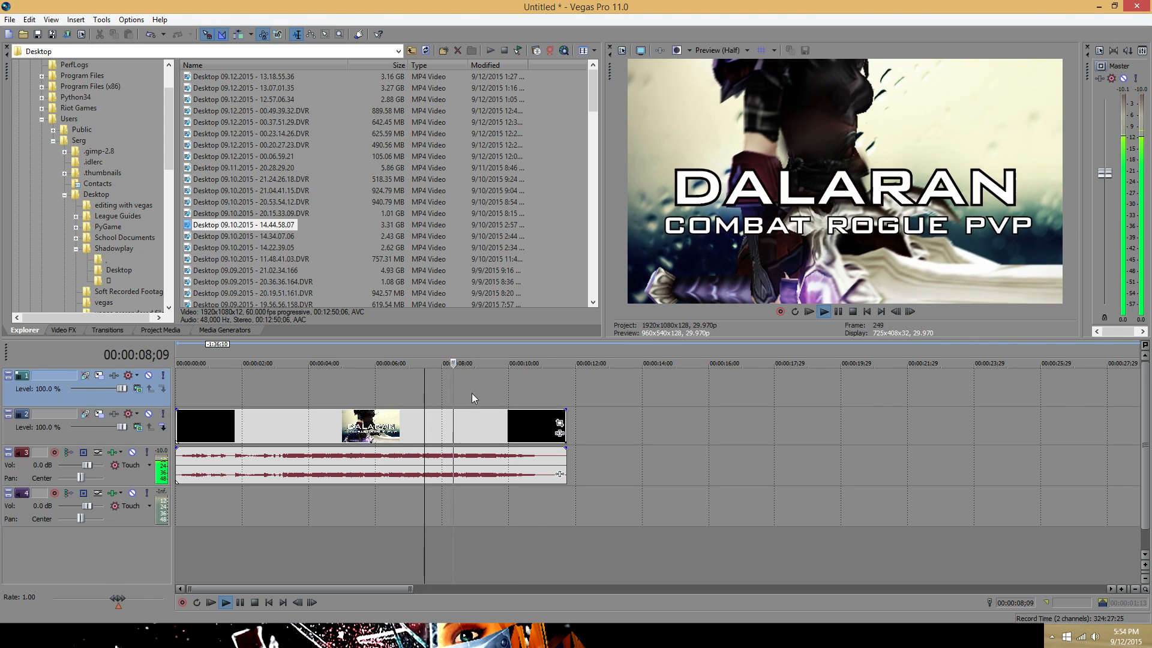
key(space)
click(562, 391)
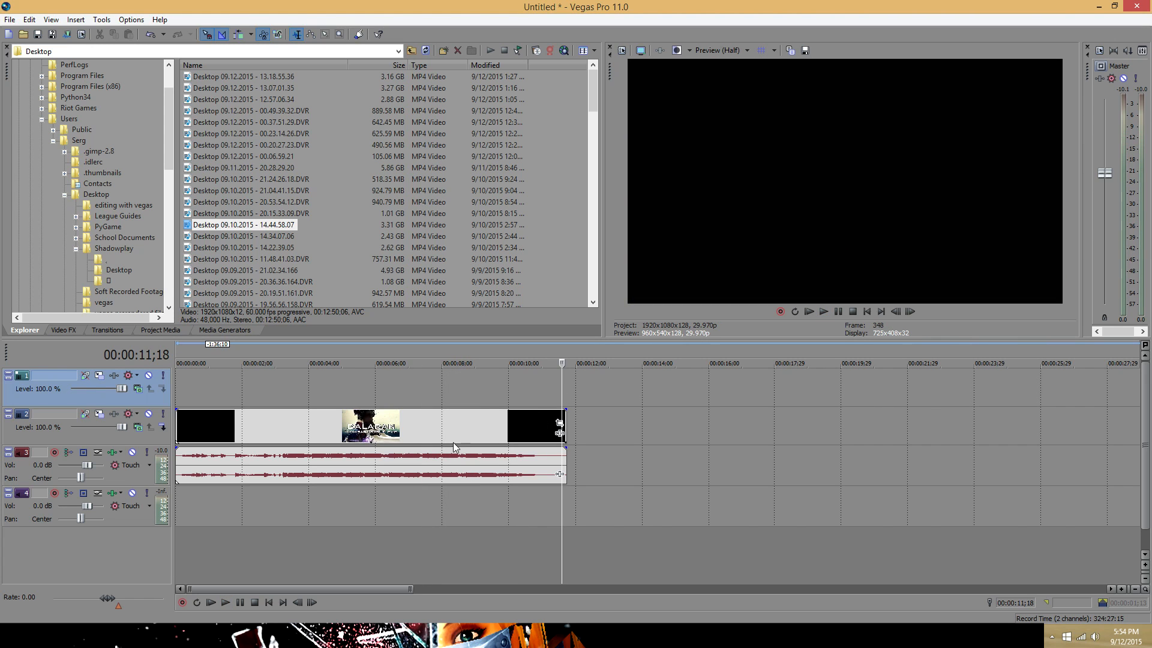
- Lower the gain of the intro clip's audio slightly and replay the intro to check the level
click(426, 415)
key(space)
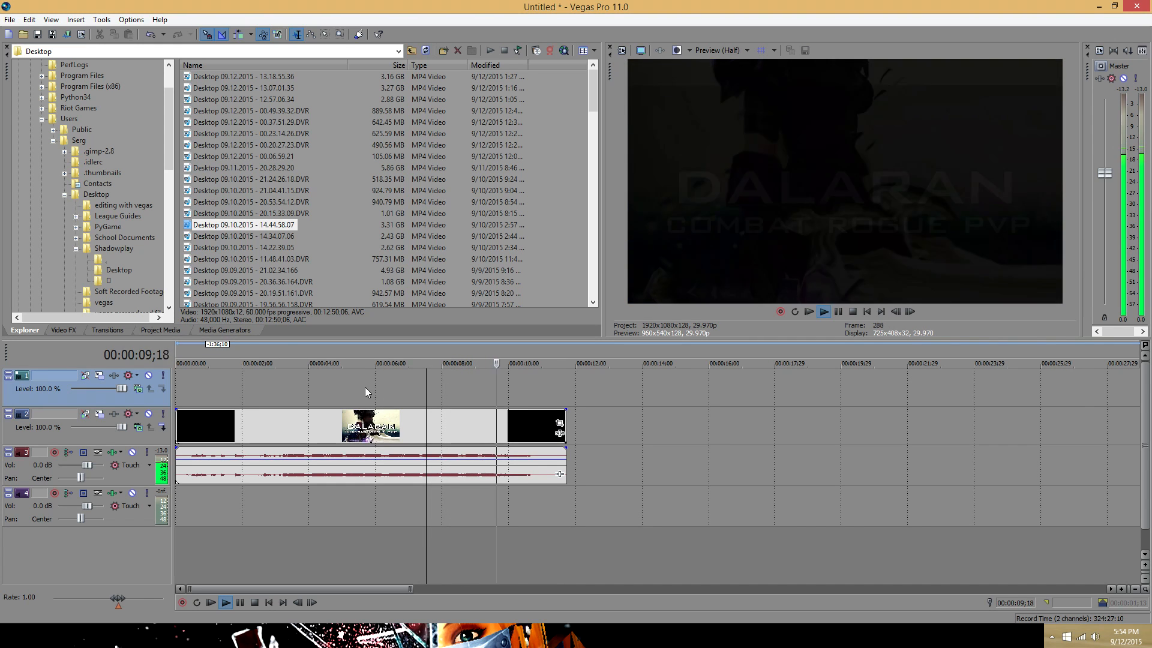
key(space)
click(365, 387)
key(space)
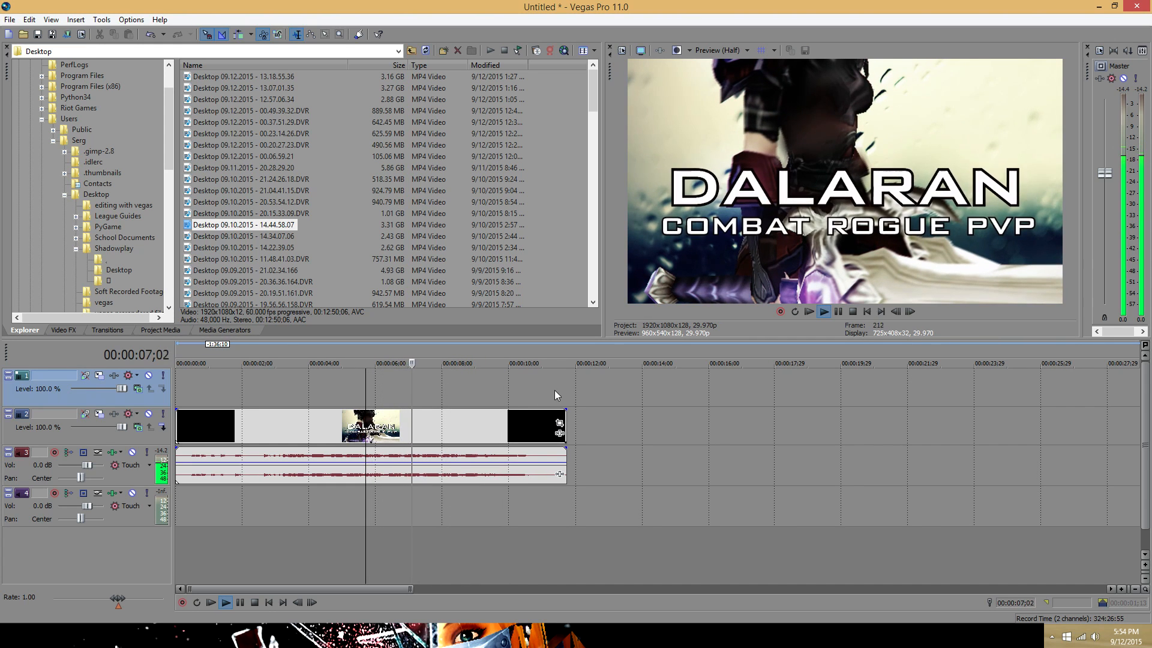
- Place the recording Desktop 09.10.2015 - 14.44.58.07 after the intro on the second video track and disable resampling for it
scroll(455, 427, down, 5)
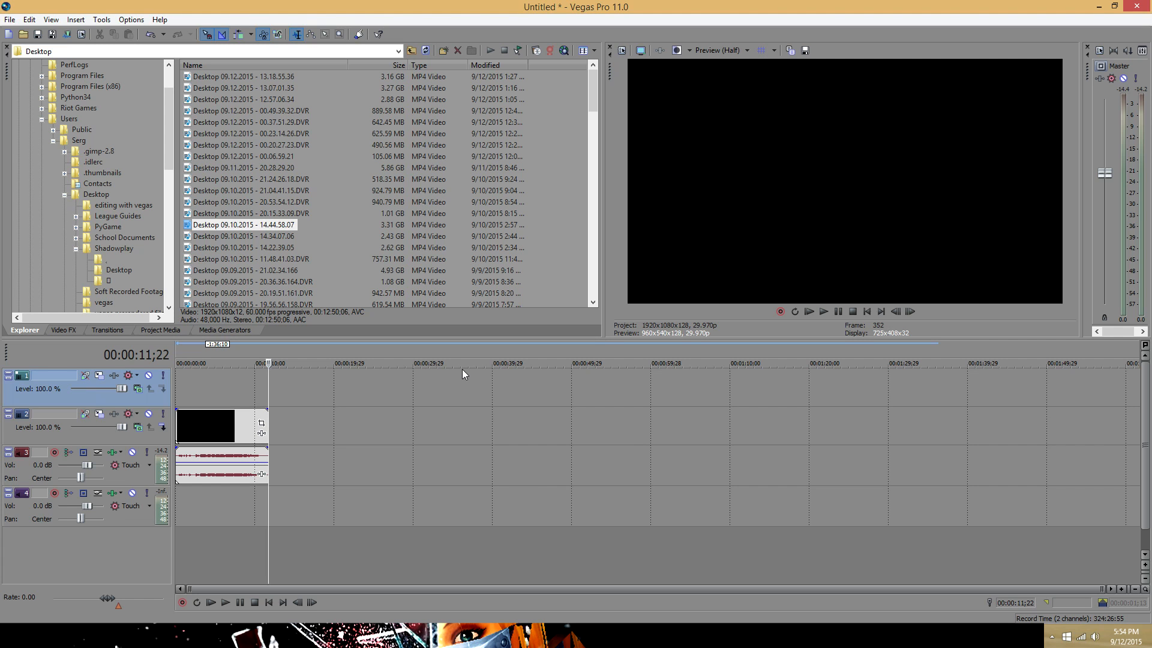
click(269, 145)
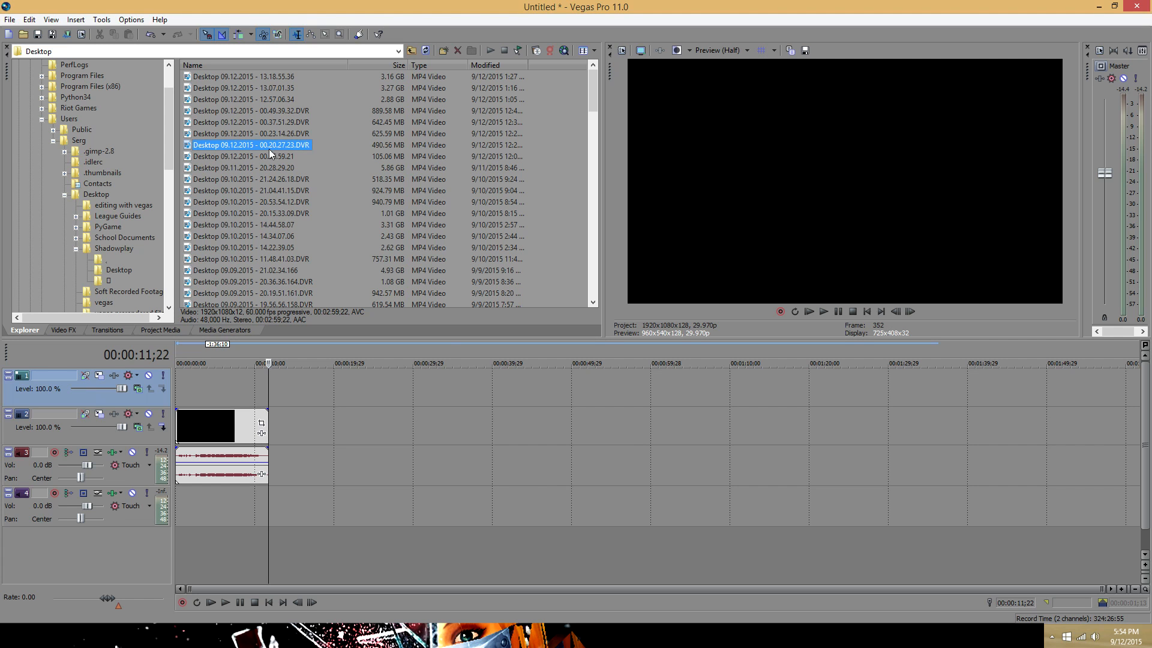
click(264, 224)
drag(264, 225, 337, 427)
right_click(337, 427)
click(367, 418)
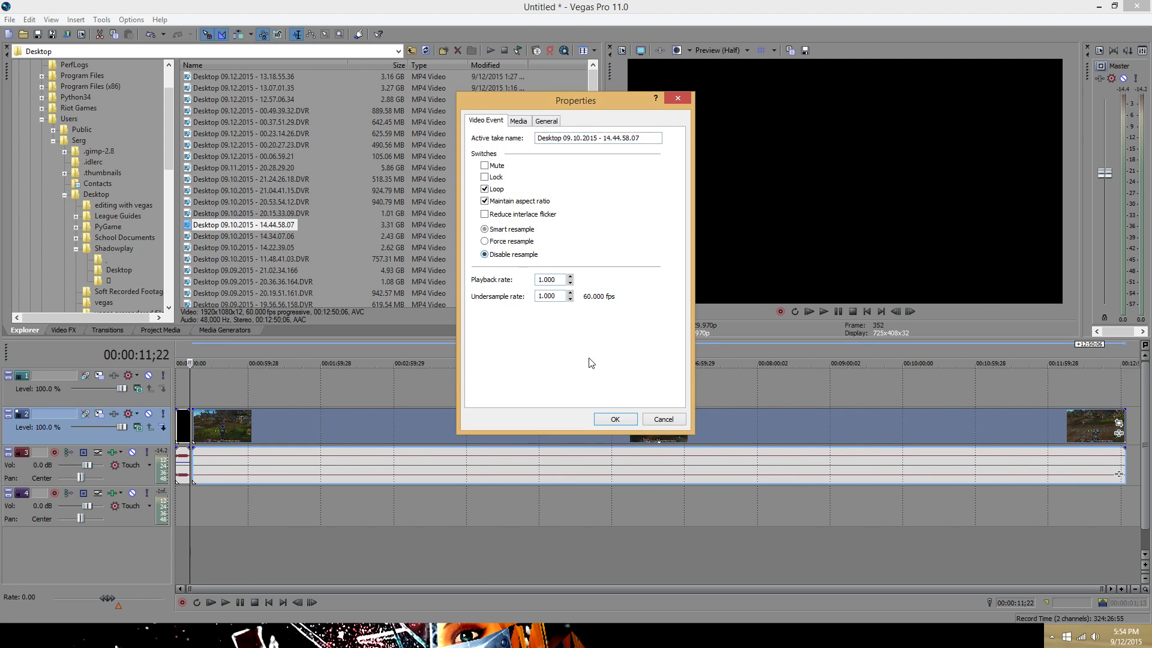
click(613, 419)
- Review the first two minutes of the gameplay clip by playing it from several points
scroll(247, 436, up, 5)
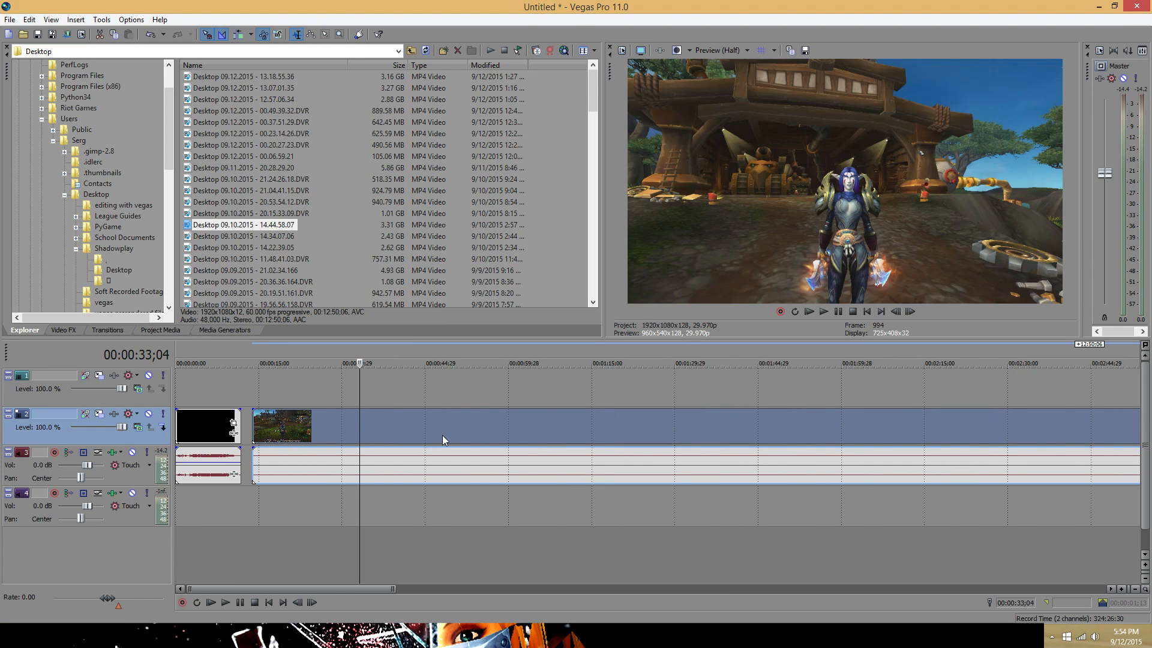
click(502, 419)
click(698, 441)
click(794, 439)
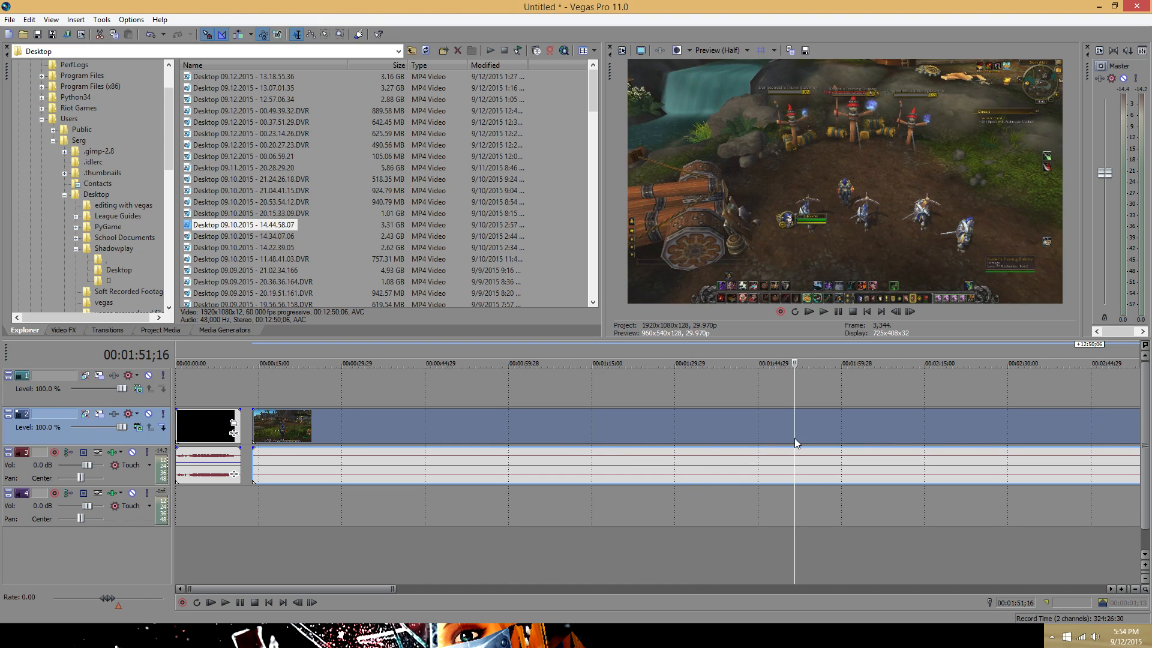
click(251, 427)
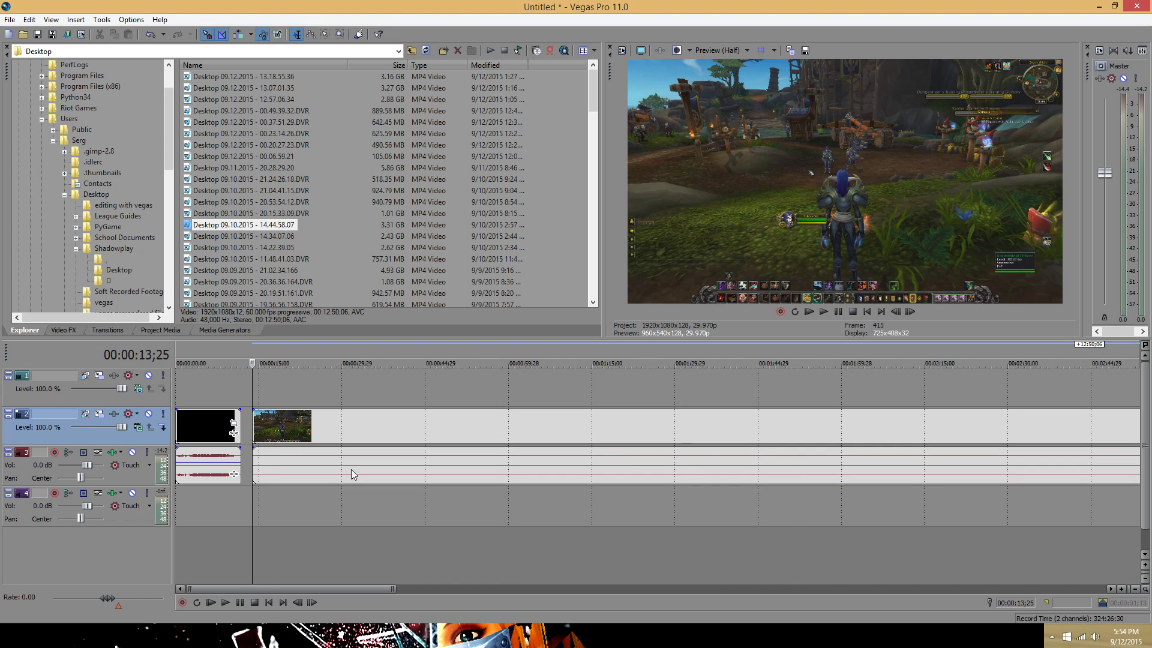
click(351, 469)
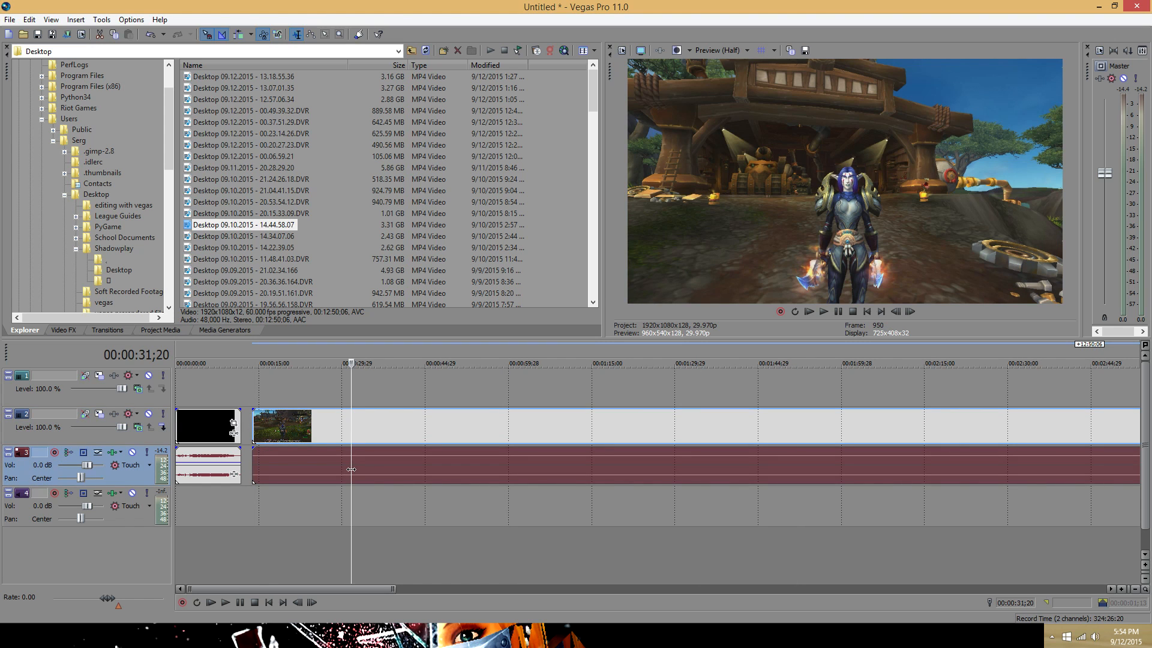
click(571, 431)
key(space)
click(807, 433)
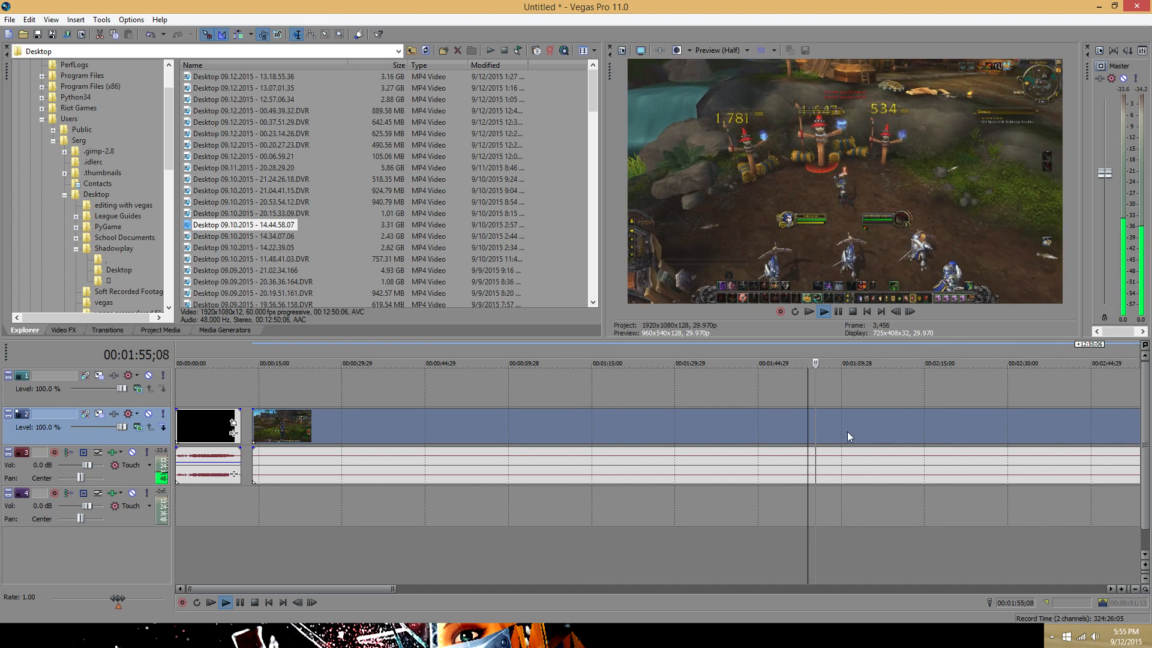
click(628, 427)
key(space)
click(637, 456)
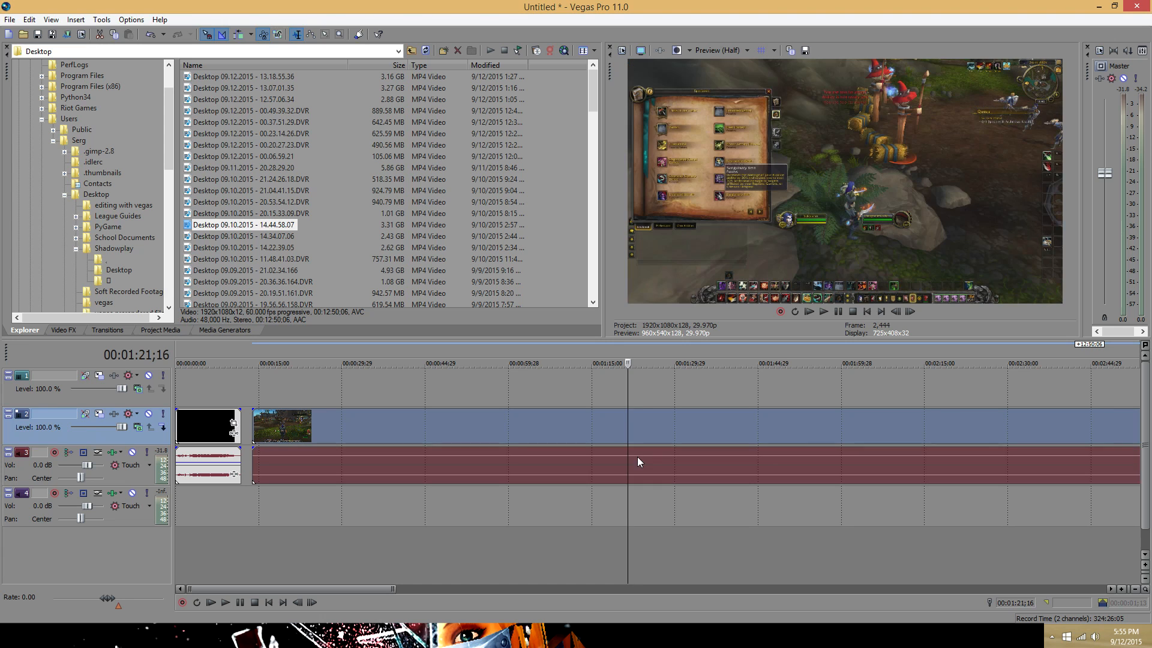
click(700, 431)
key(space)
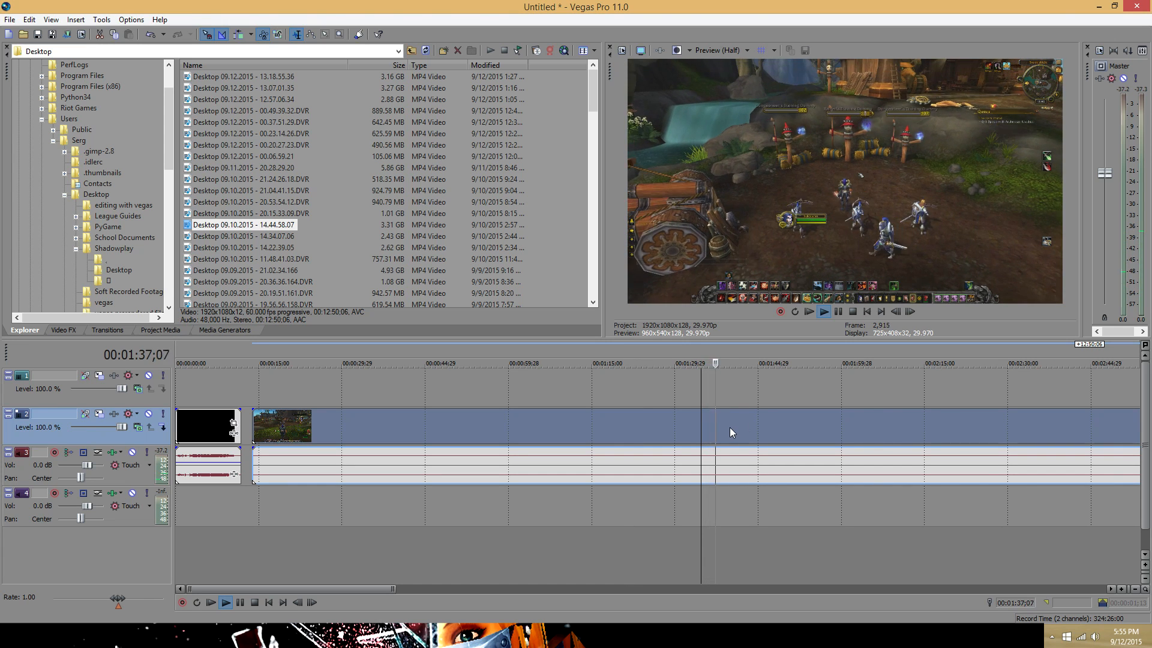
- Examine the later part of the gameplay clip, playing it near its end
scroll(729, 427, down, 4)
scroll(759, 404, down, 2)
click(770, 427)
click(1002, 438)
click(1096, 426)
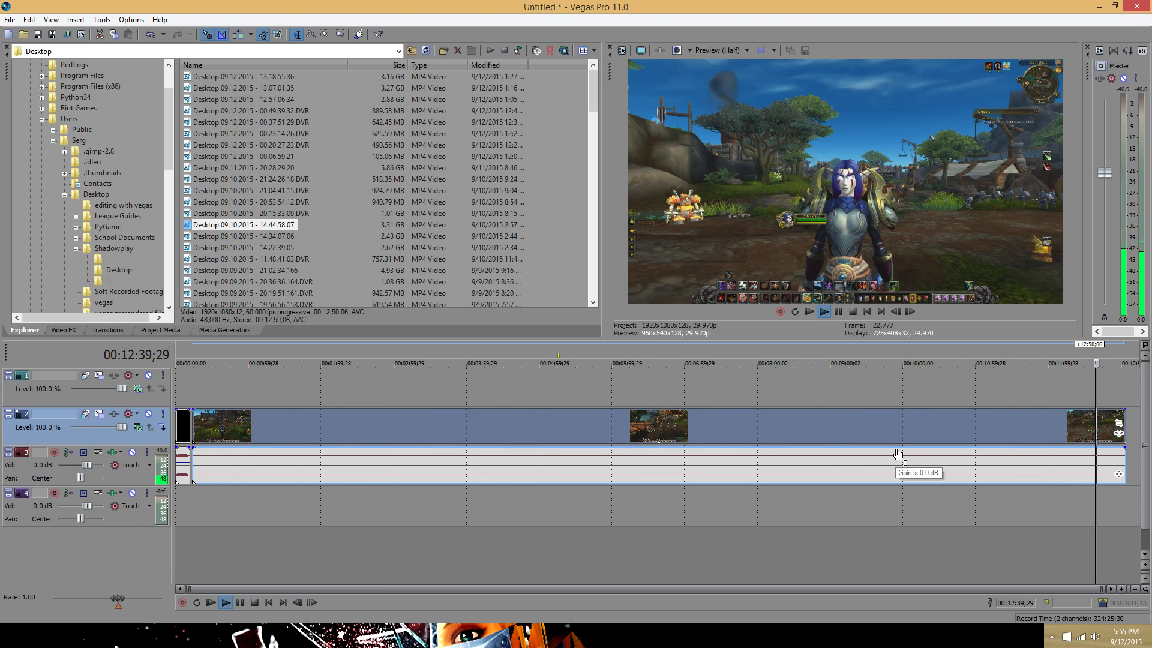
key(space)
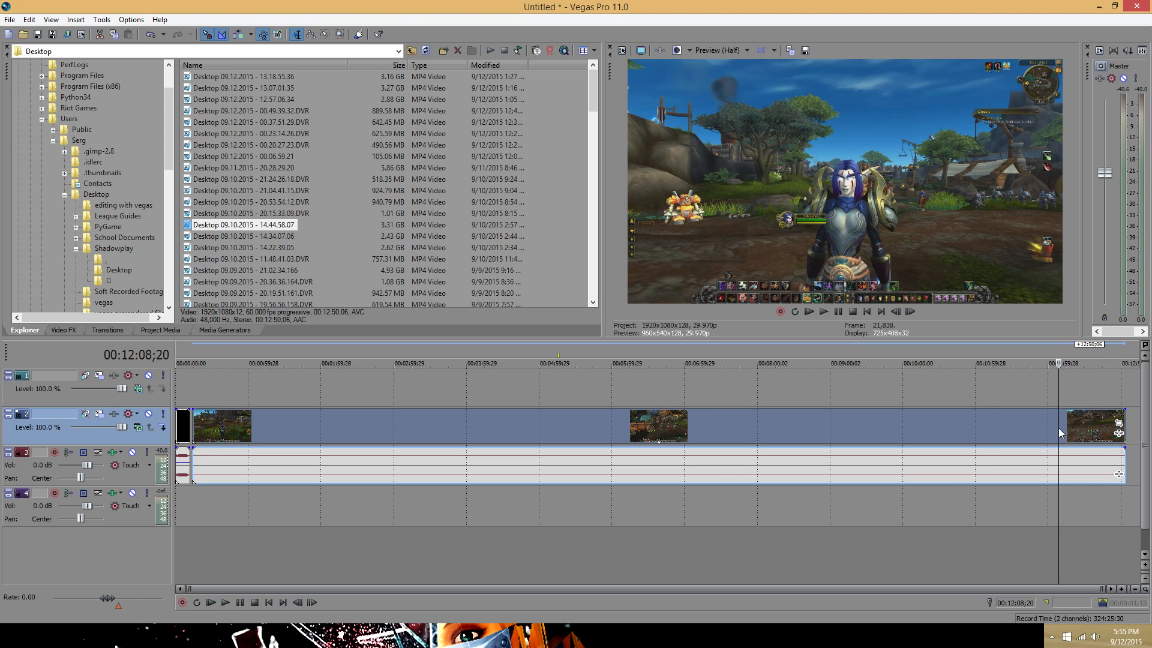
- Ungroup the gameplay clip's audio from its video and delete the audio event
click(624, 458)
key(u)
key(Delete)
- Add the audio file sub rogue pvp rotation from the Videos to Upload folder to the timeline
click(216, 435)
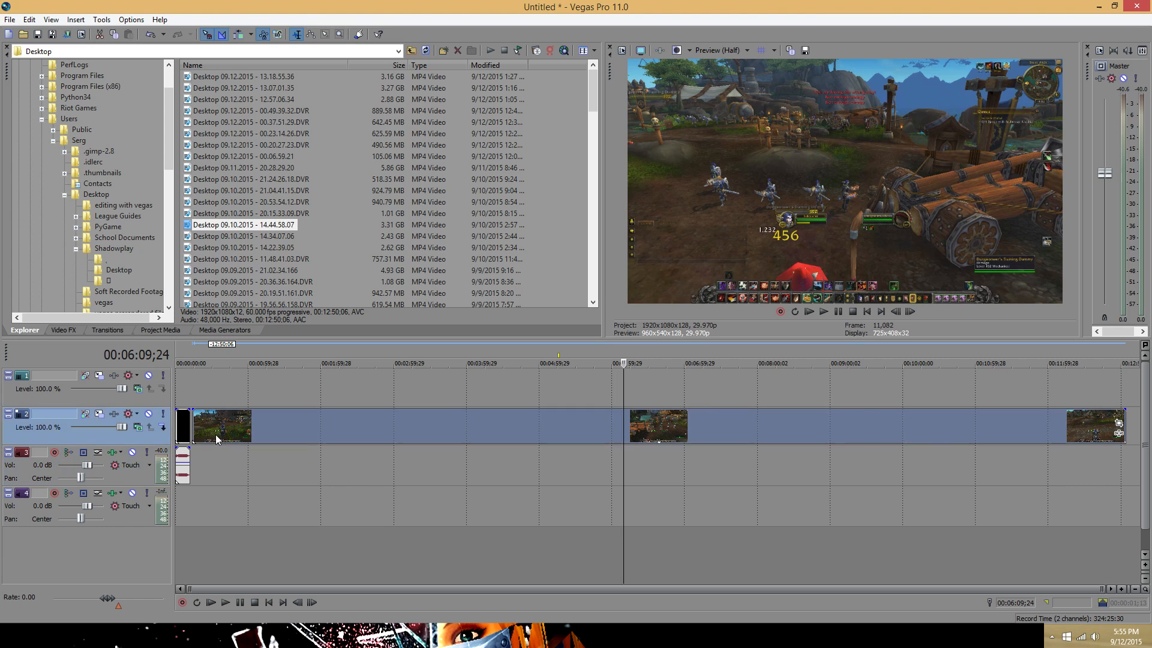
scroll(528, 454, up, 3)
click(216, 507)
scroll(217, 505, down, 3)
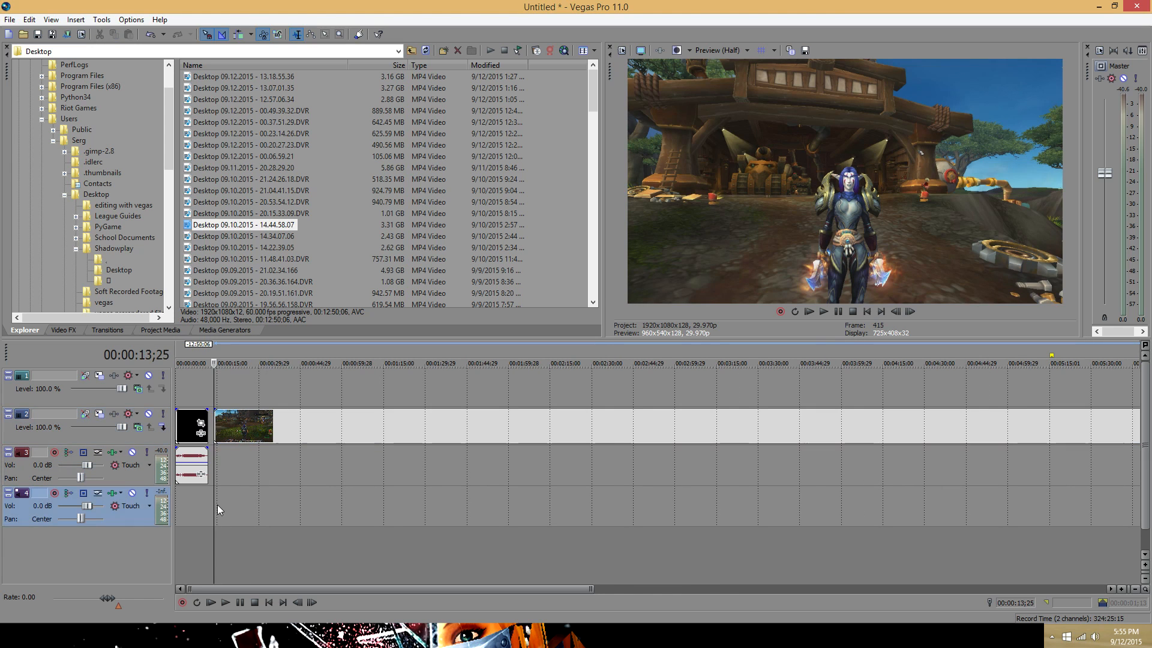
key(alt+Tab)
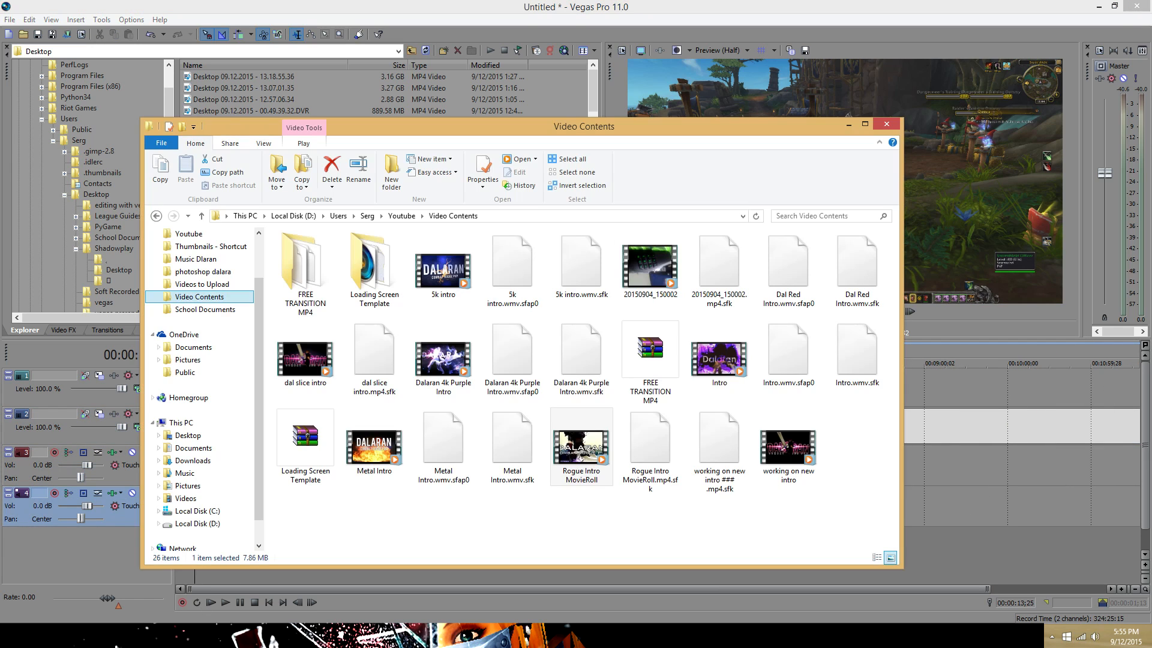
click(202, 284)
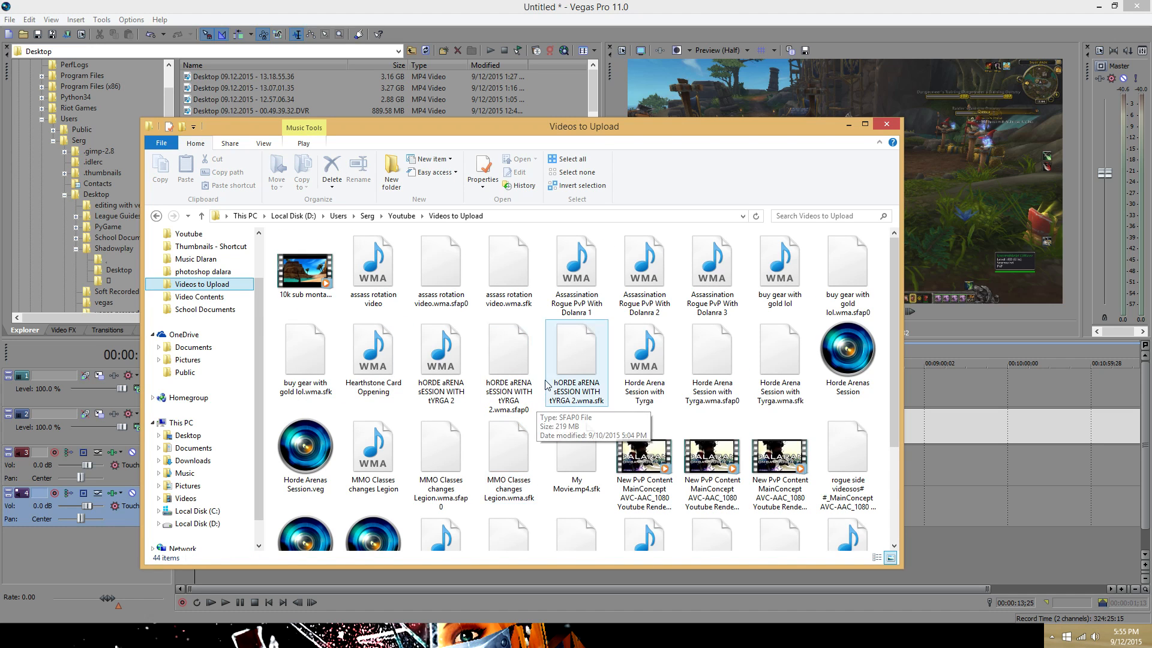
click(640, 369)
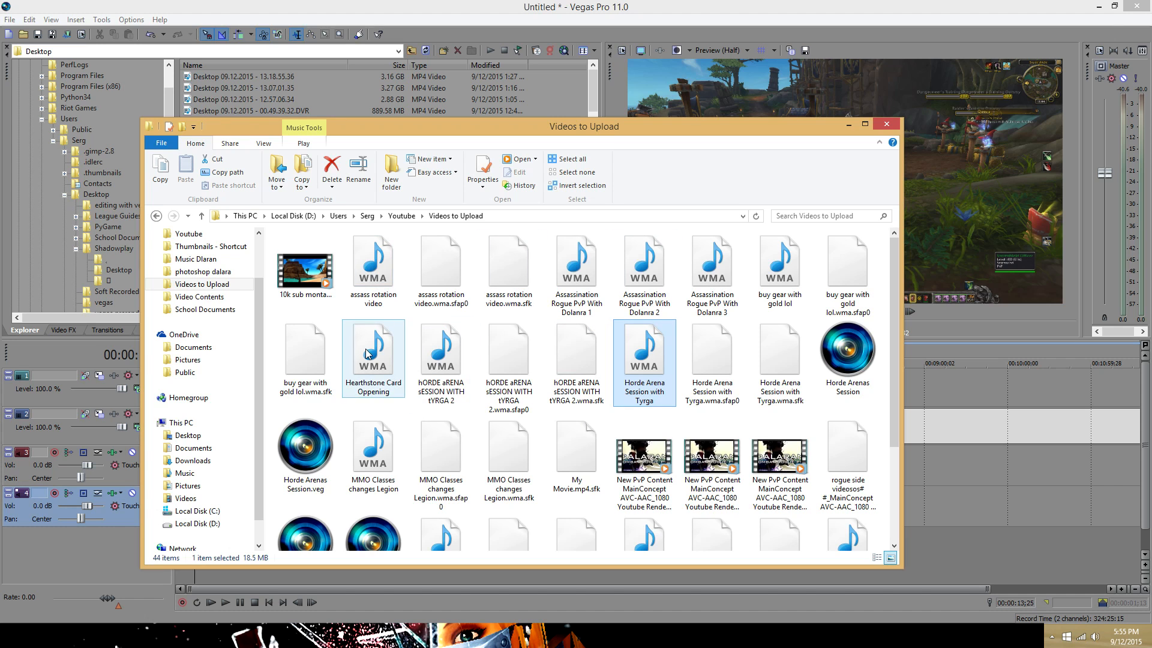
scroll(670, 401, down, 2)
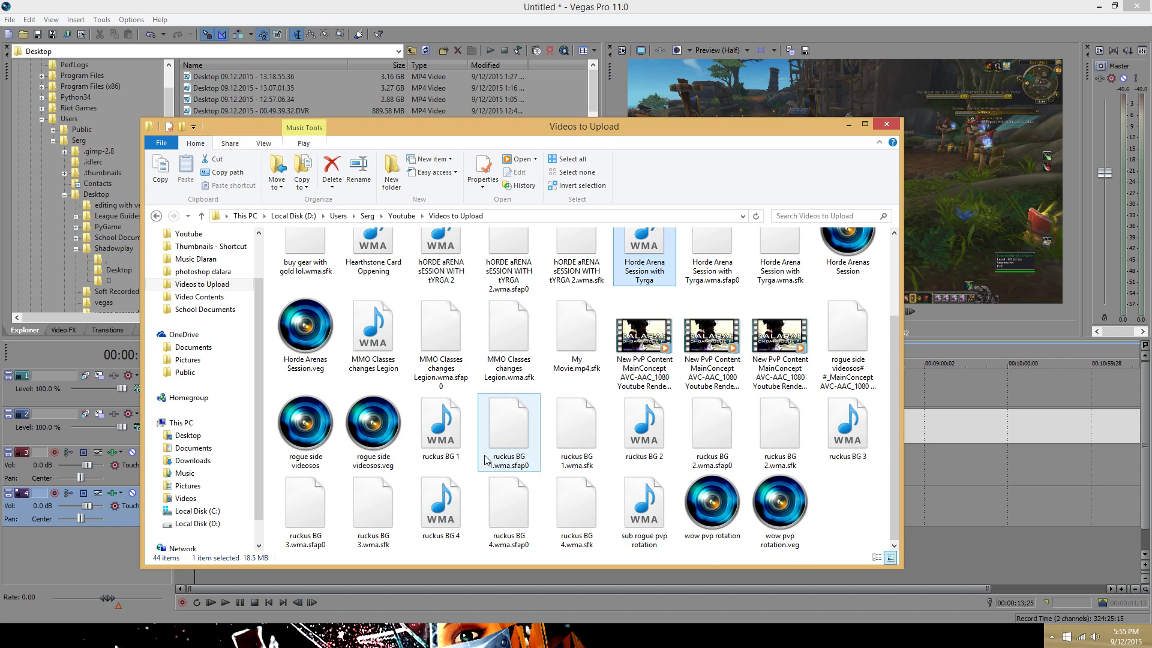
click(644, 510)
drag(955, 473, 956, 473)
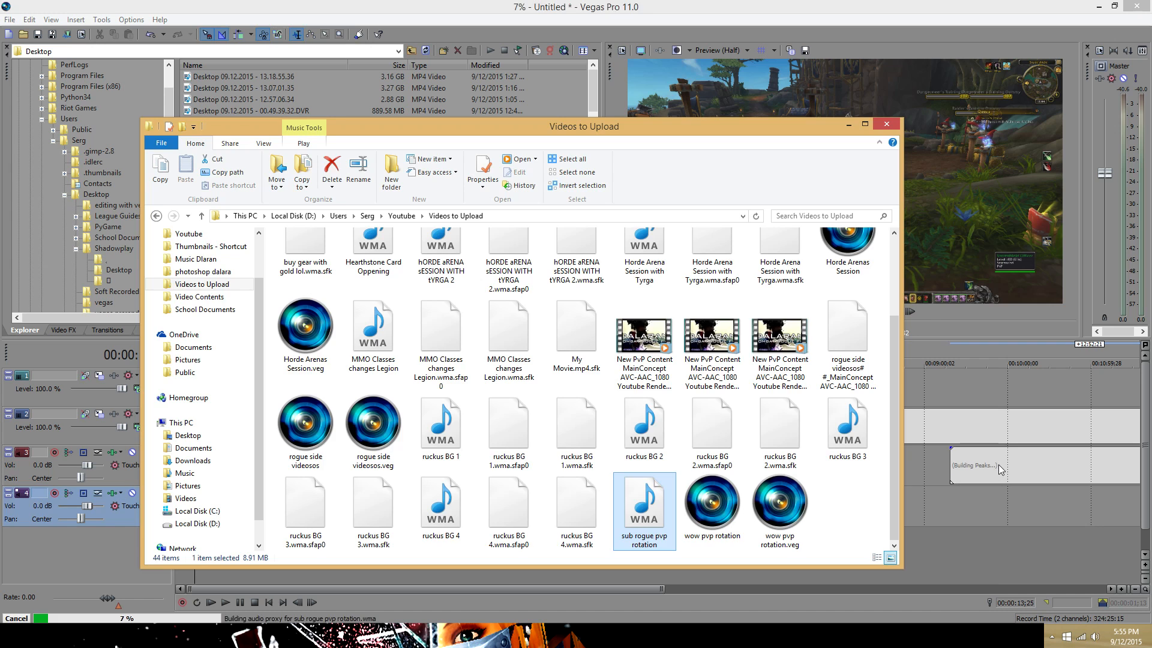
- Move the sub rogue pvp rotation audio to the empty audio track, aligned with the gameplay clip's start, and play it
drag(242, 510, 242, 510)
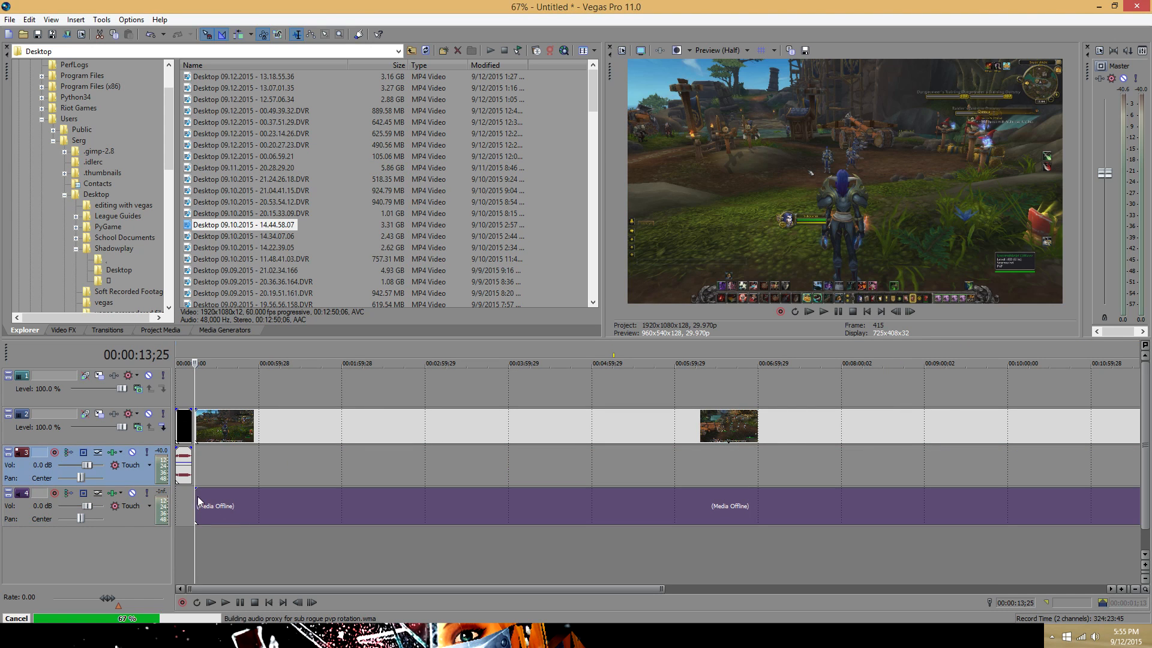
scroll(511, 516, up, 3)
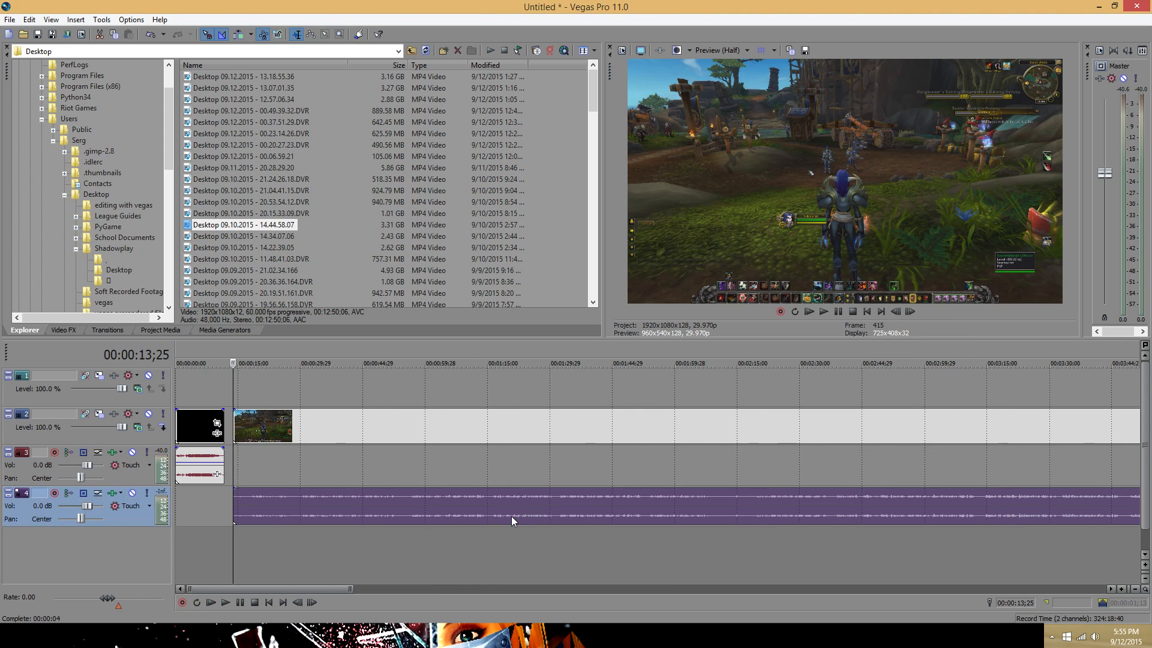
key(space)
scroll(516, 514, up, 4)
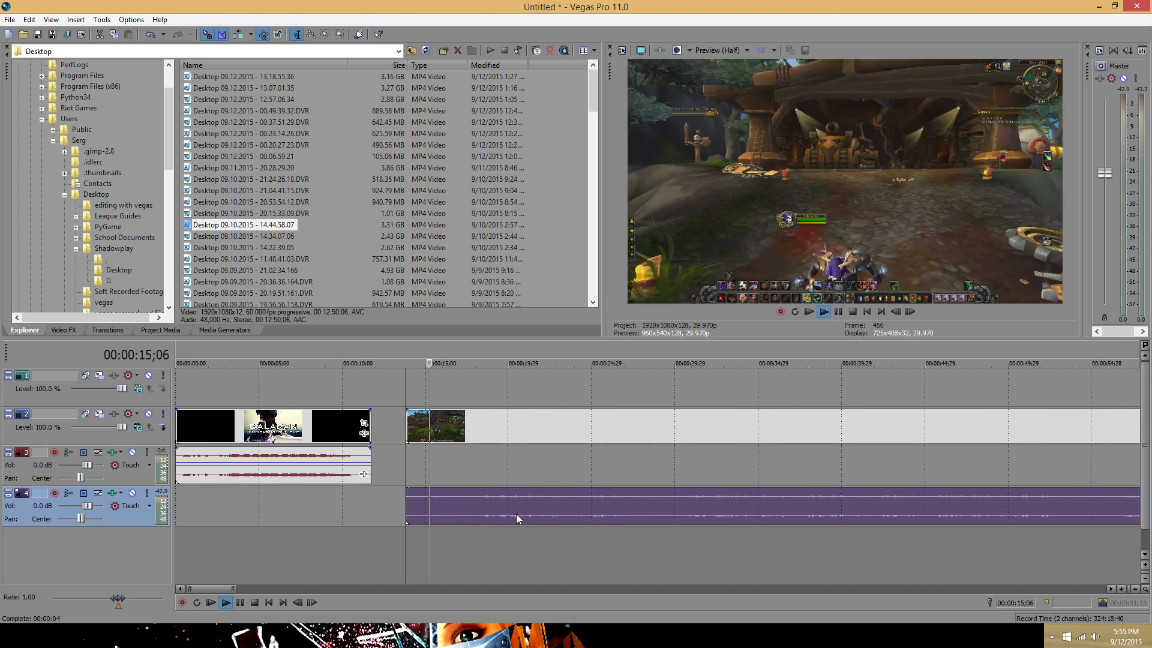
- Shift the audio event to start about one second before the gameplay clip, and play both to check their sync
key(space)
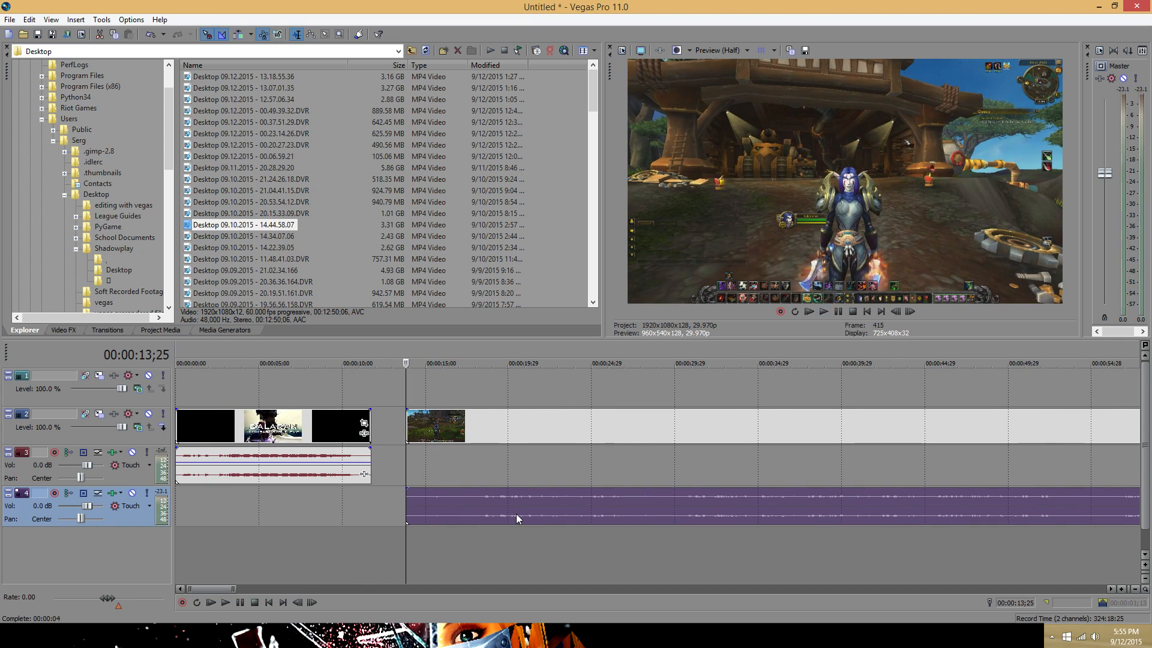
drag(446, 511, 426, 510)
scroll(426, 510, up, 4)
key(space)
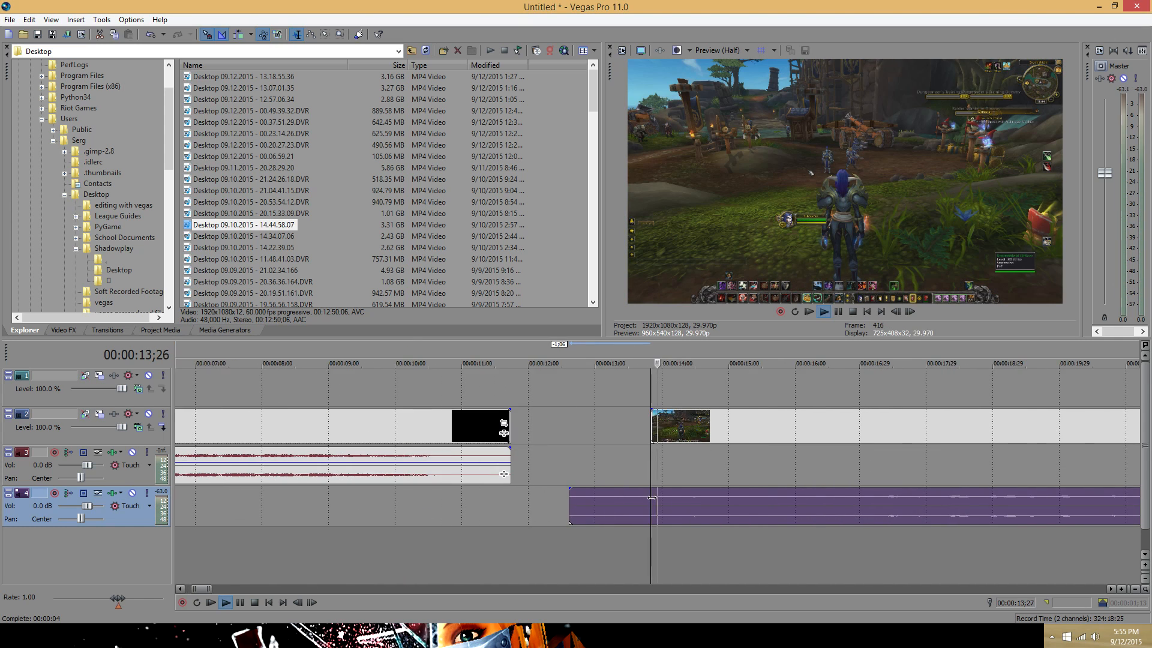
key(space)
mouse_move(750, 492)
mouse_down()
mouse_move(760, 506)
mouse_move(736, 506)
mouse_up()
key(space)
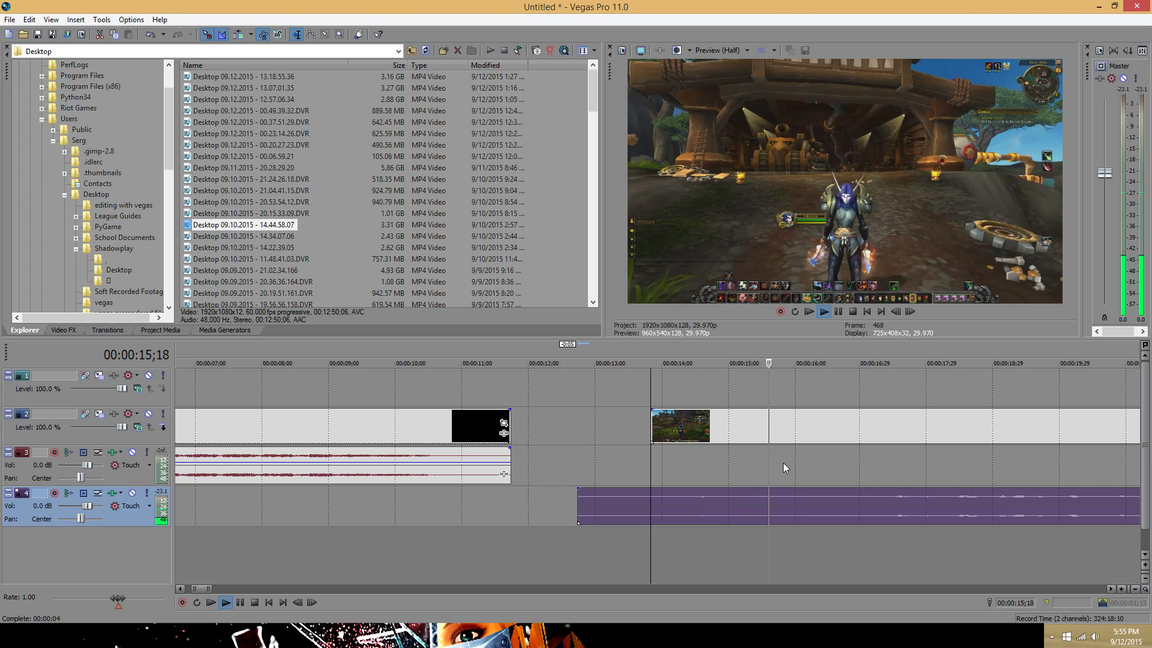
- Trim the starts of the gameplay clip and its audio to the same point at 00:00:15;28, playing them to check
click(800, 423)
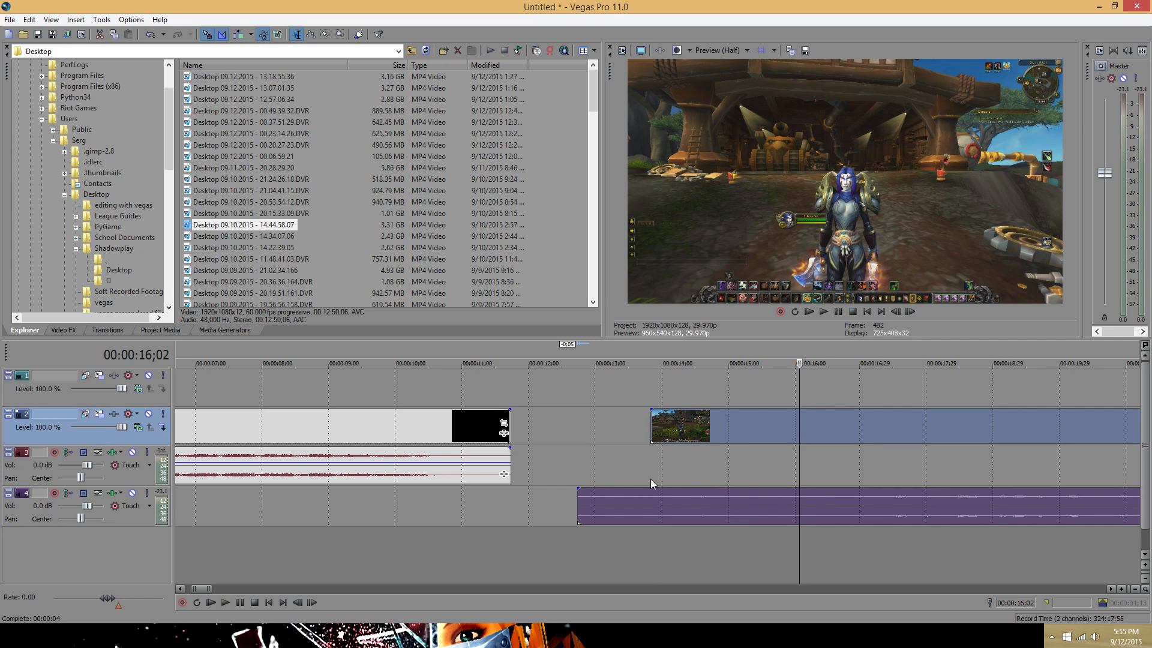
drag(581, 511, 760, 507)
click(762, 419)
key(space)
key(space)
drag(762, 419, 851, 417)
click(792, 422)
key(space)
key(space)
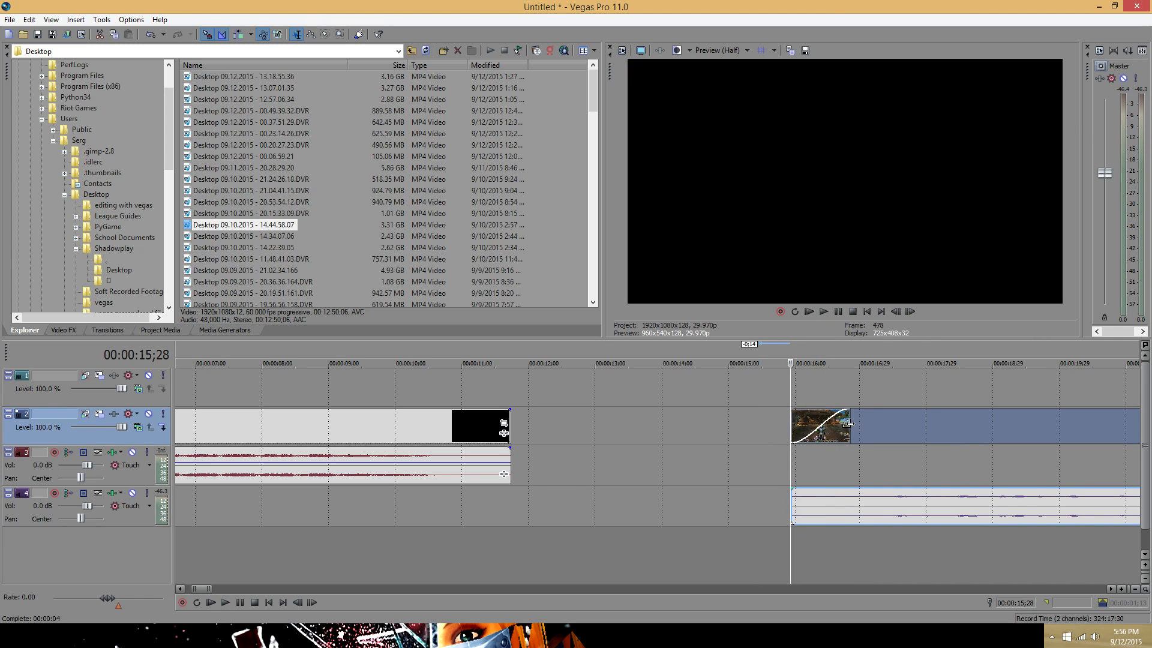
- Check the resample setting in the gameplay clip's video event properties and accept the dialog
right_click(827, 424)
click(858, 420)
click(615, 419)
scroll(721, 433, down, 15)
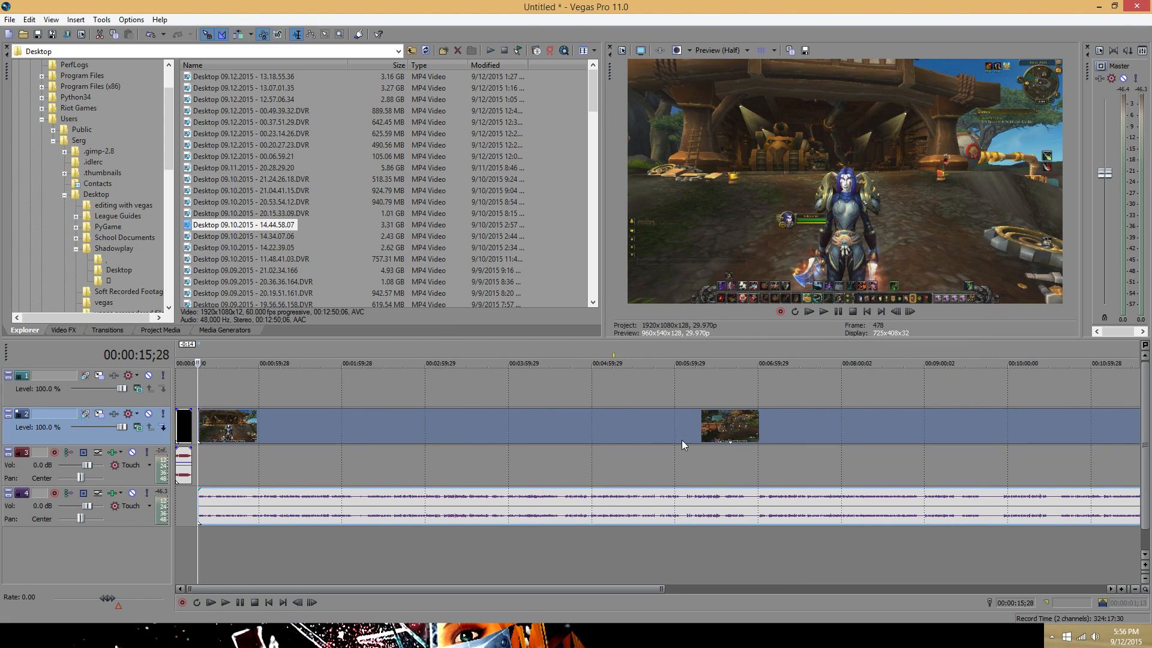
scroll(737, 441, down, 3)
right_click(426, 437)
click(446, 427)
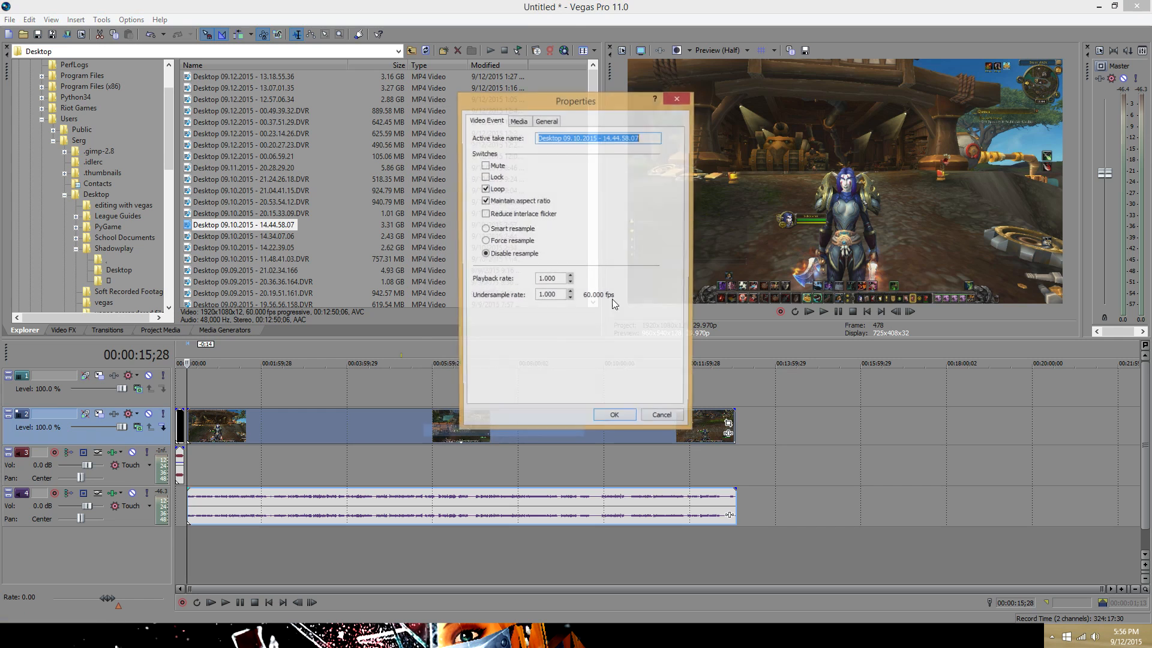
click(616, 419)
- Split the gameplay clip and its audio at three successive points, the last at 00:02:01;17
scroll(484, 420, up, 8)
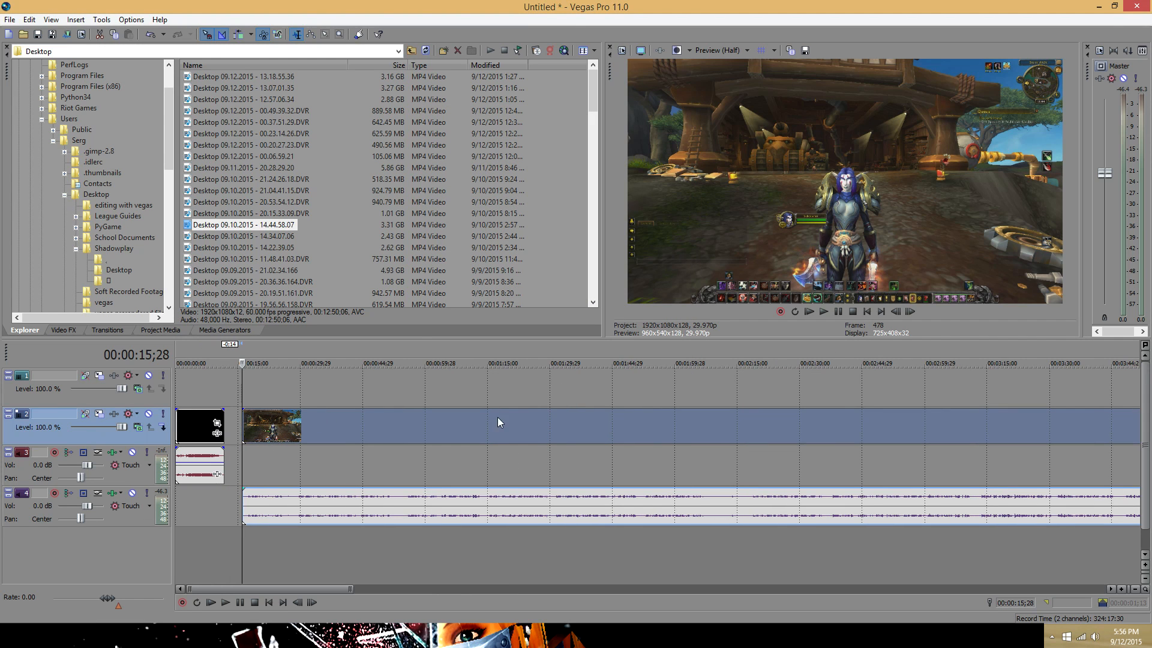
key(s)
click(575, 426)
key(s)
click(682, 427)
key(s)
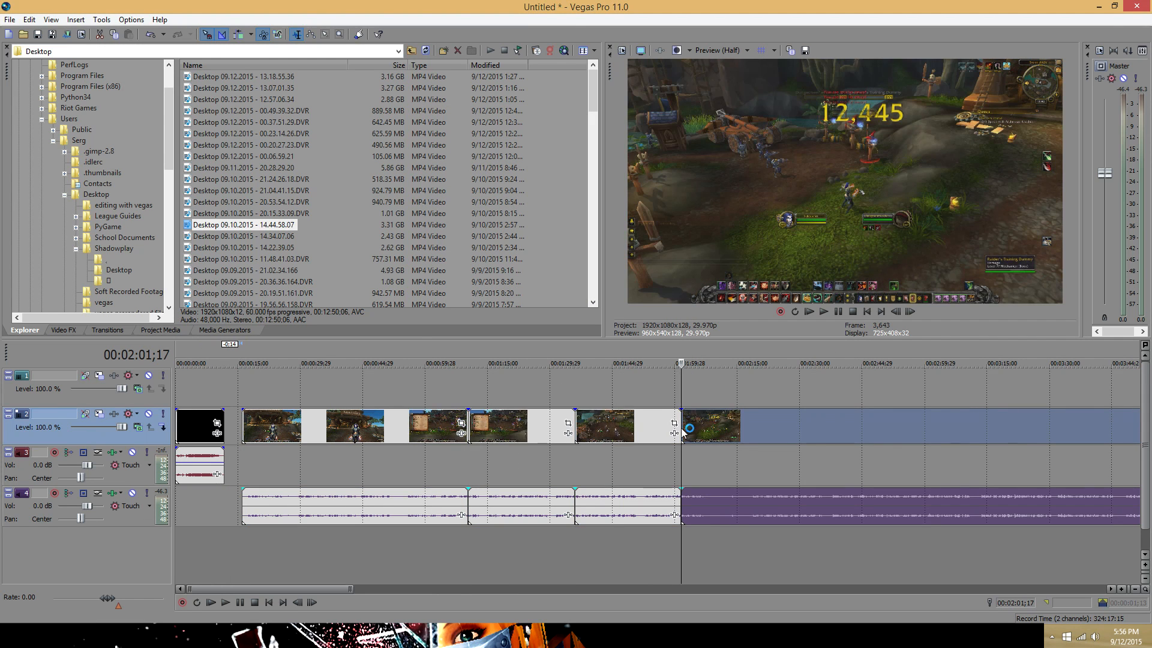
- Undo the three splits, checking the resample setting of a middle gameplay piece along the way
key(ctrl+z)
right_click(545, 425)
click(567, 415)
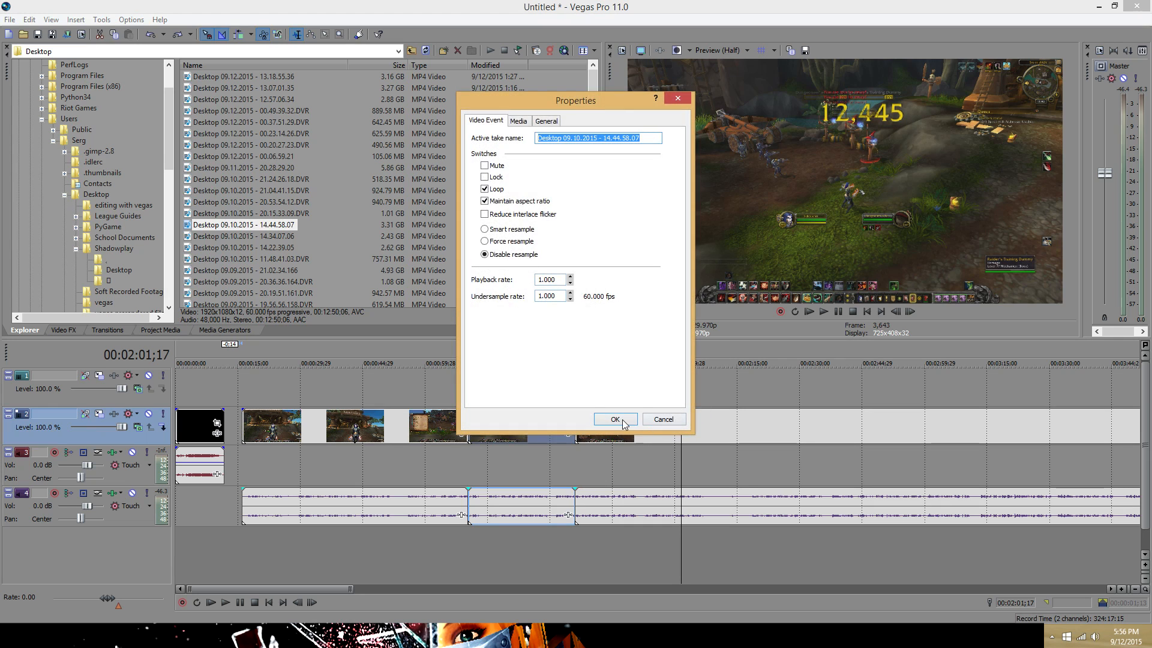
click(624, 424)
key(ctrl+z)
key(ctrl+z)
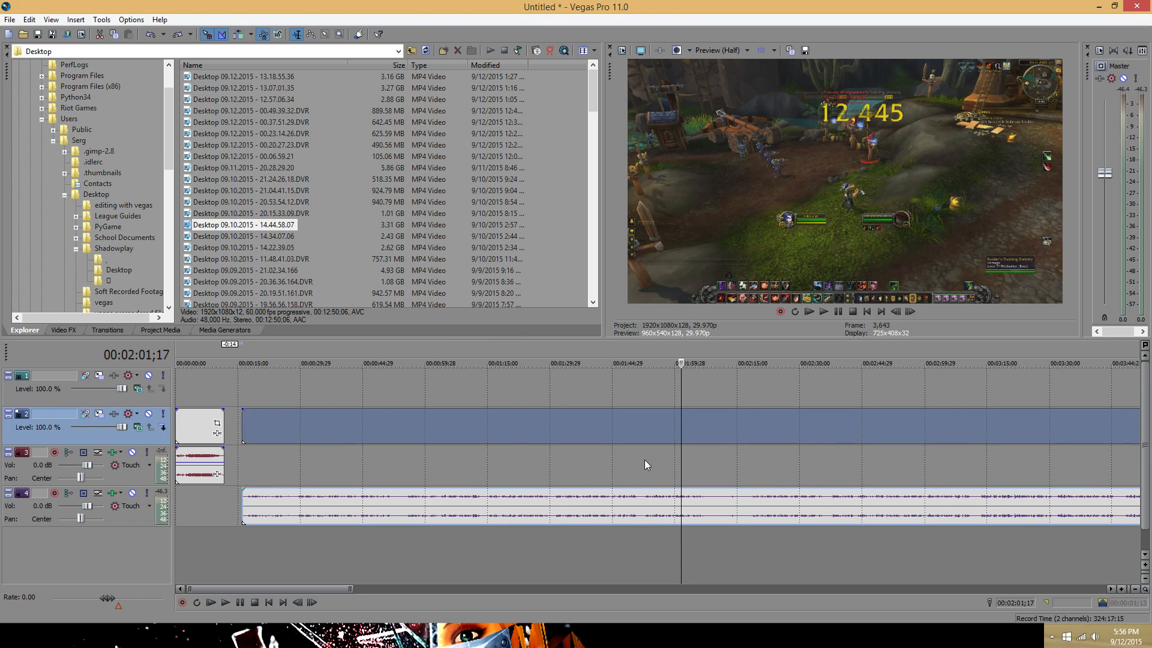
- Examine the gameplay clip by playing it at several points between its beginning and 00:03:00
click(274, 420)
key(space)
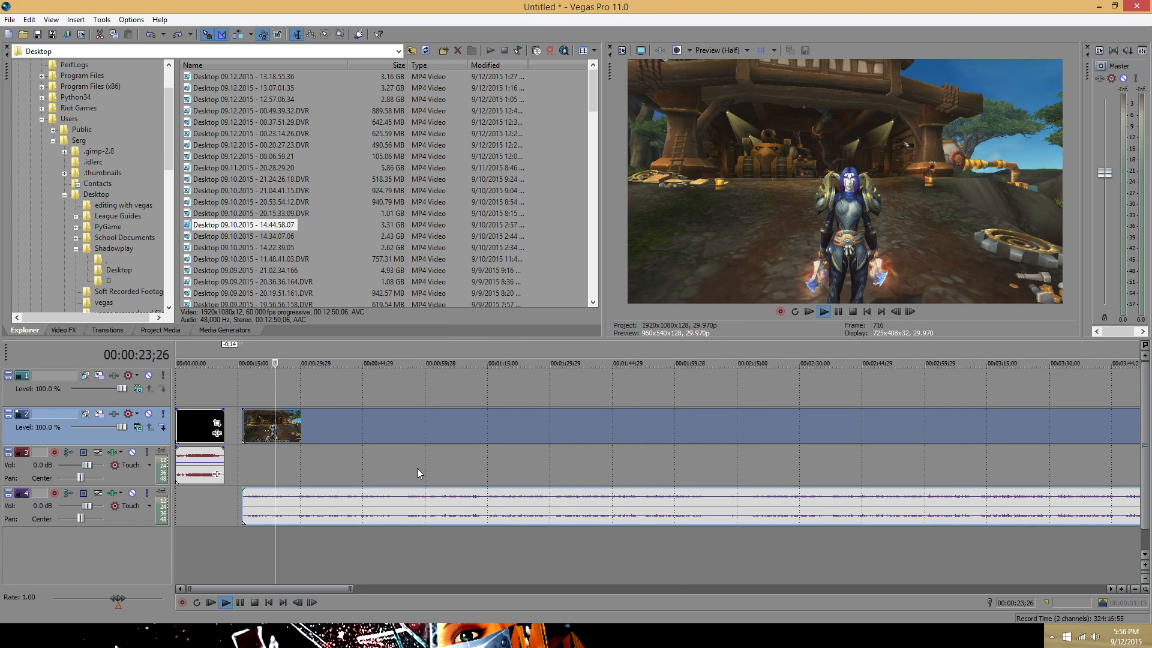
click(421, 437)
click(603, 424)
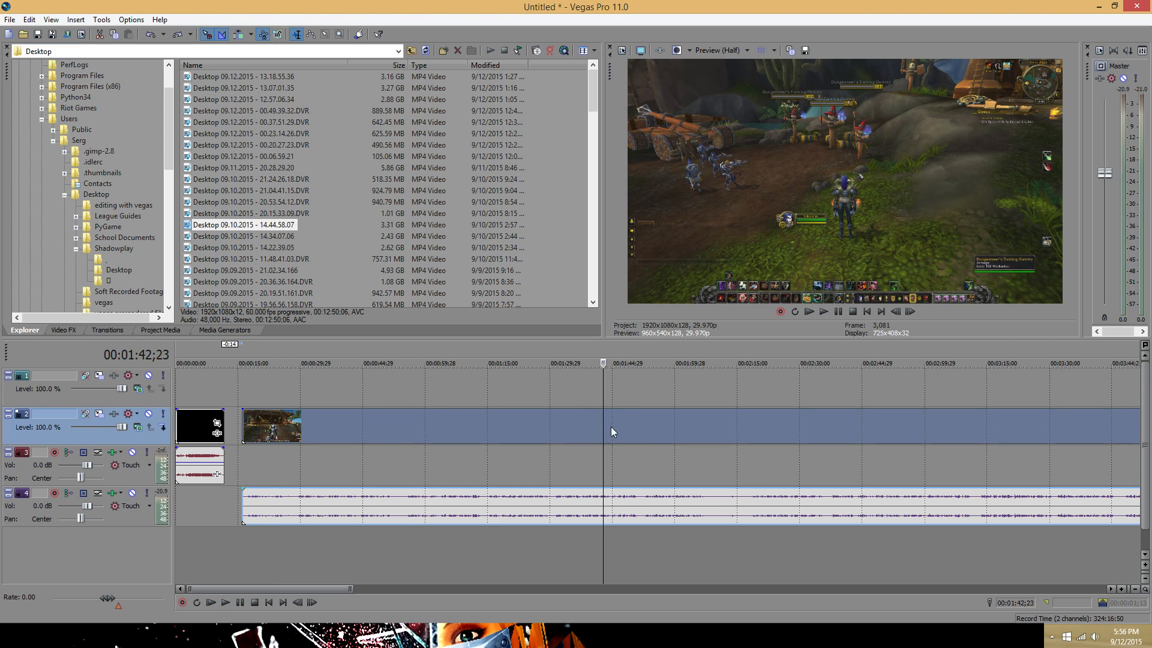
key(space)
click(764, 422)
click(925, 431)
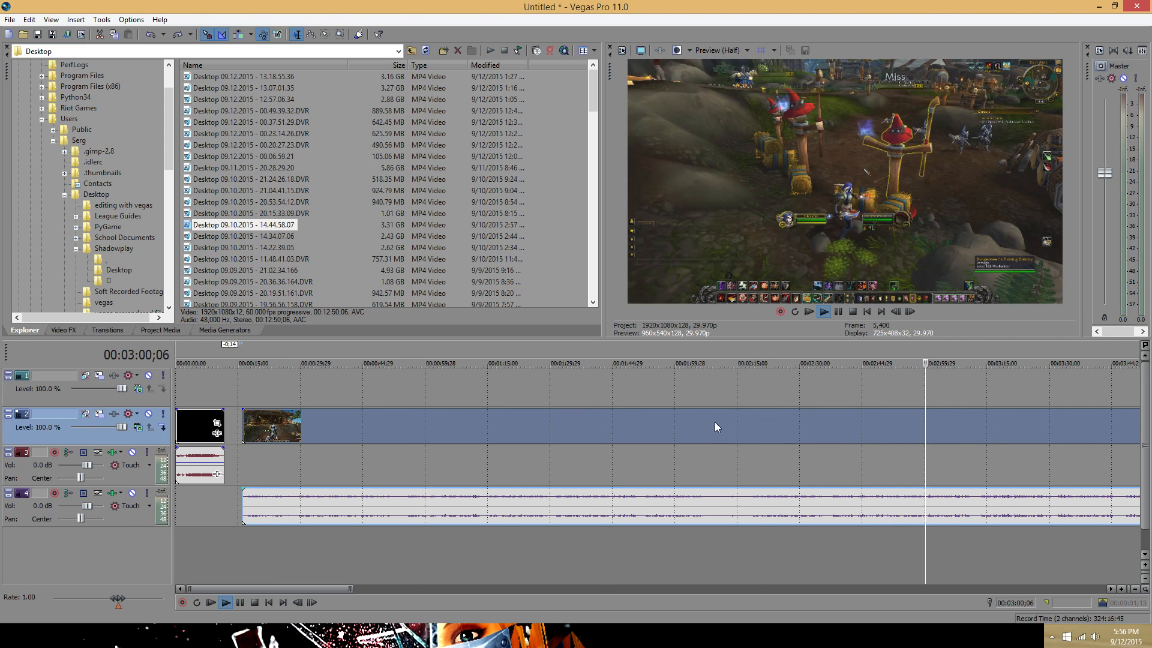
scroll(708, 421, up, 4)
key(space)
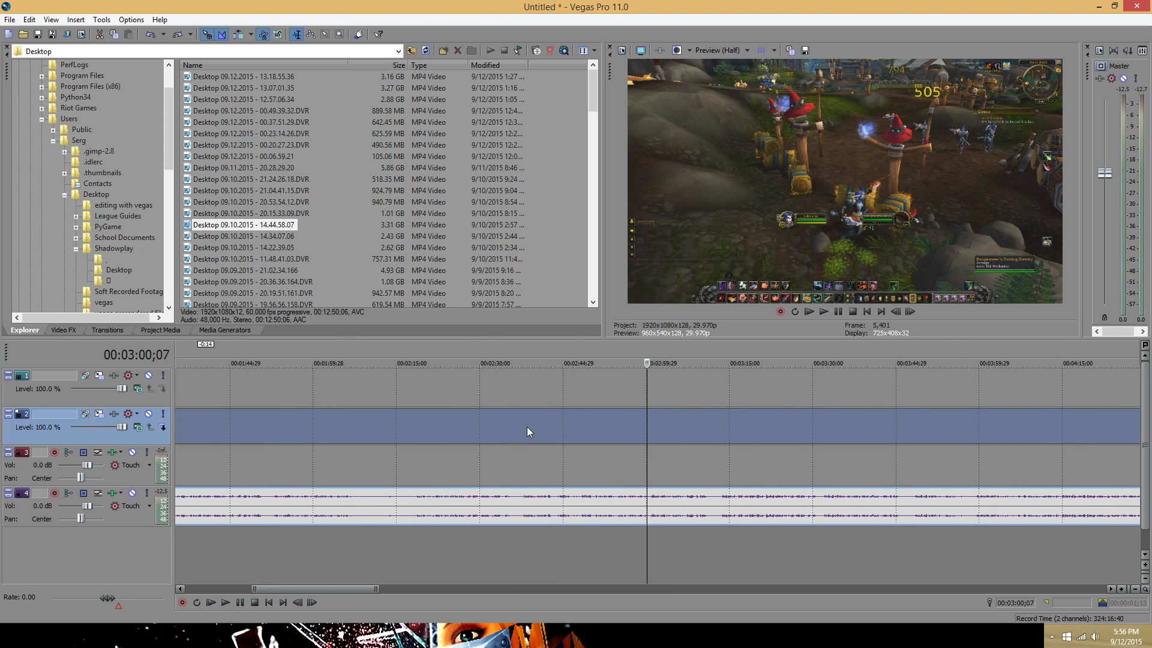
- Play the gameplay clip and its audio from about 00:02:18 to examine that passage
click(413, 426)
key(space)
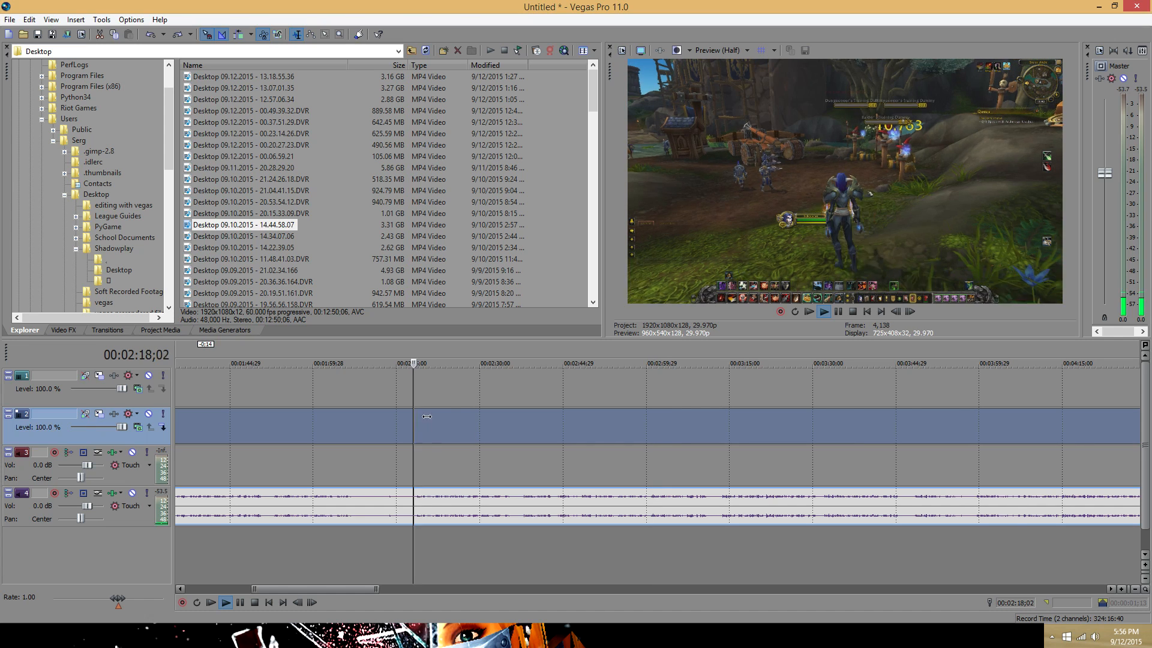
scroll(462, 455, up, 4)
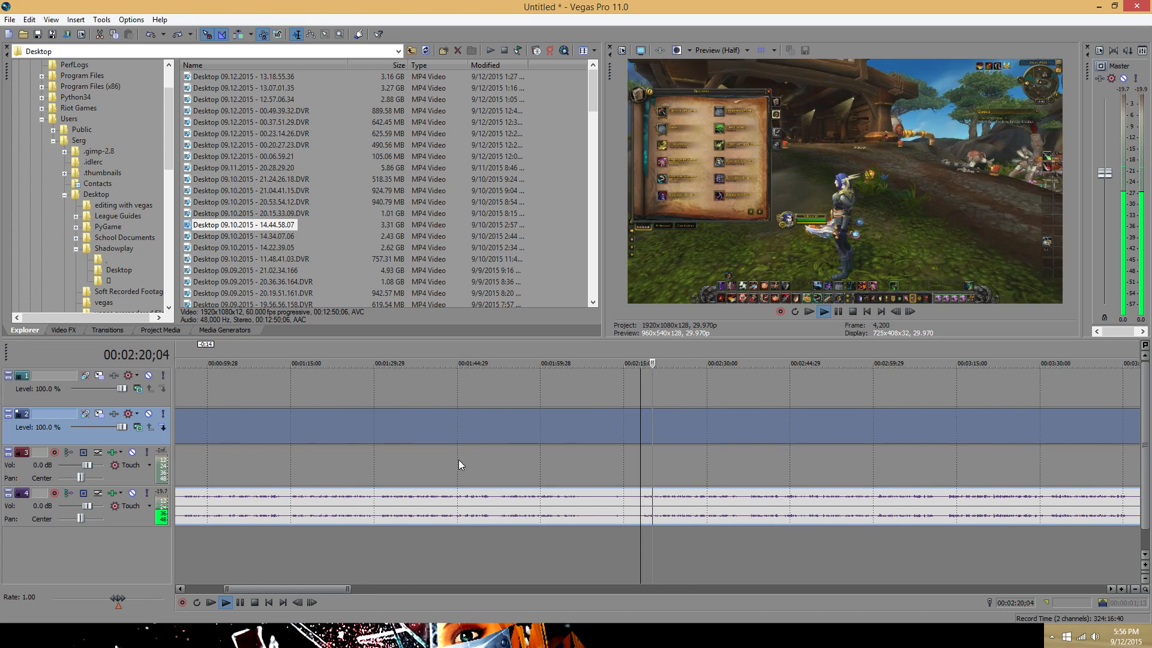
scroll(381, 447, down, 5)
scroll(558, 426, up, 3)
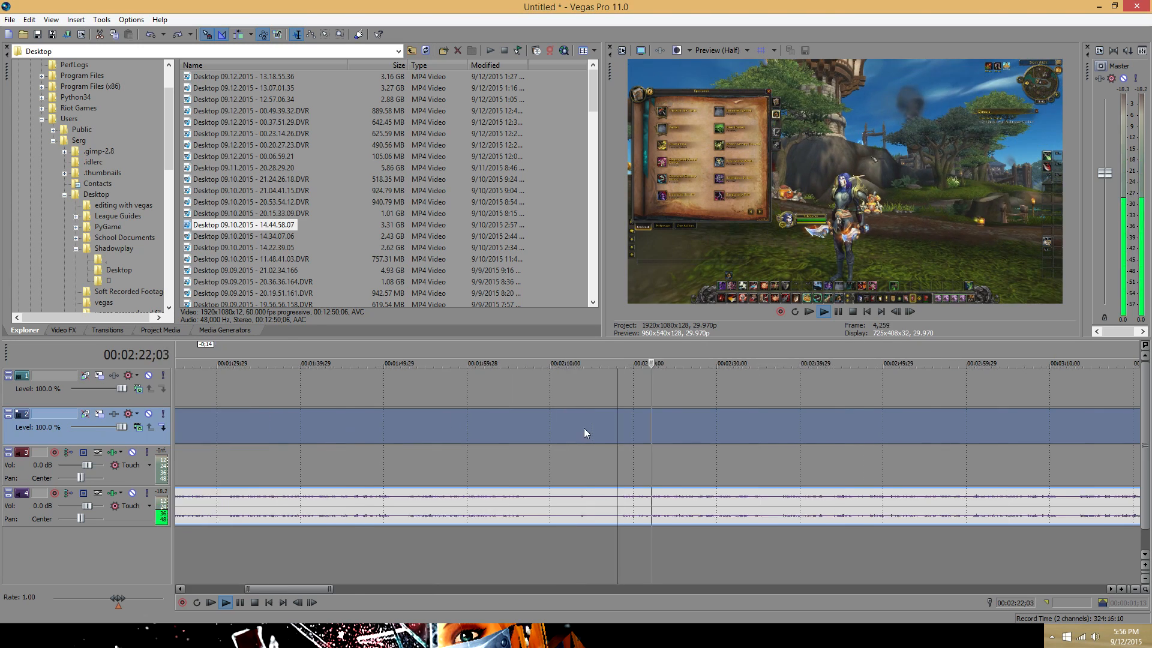
key(space)
key(space)
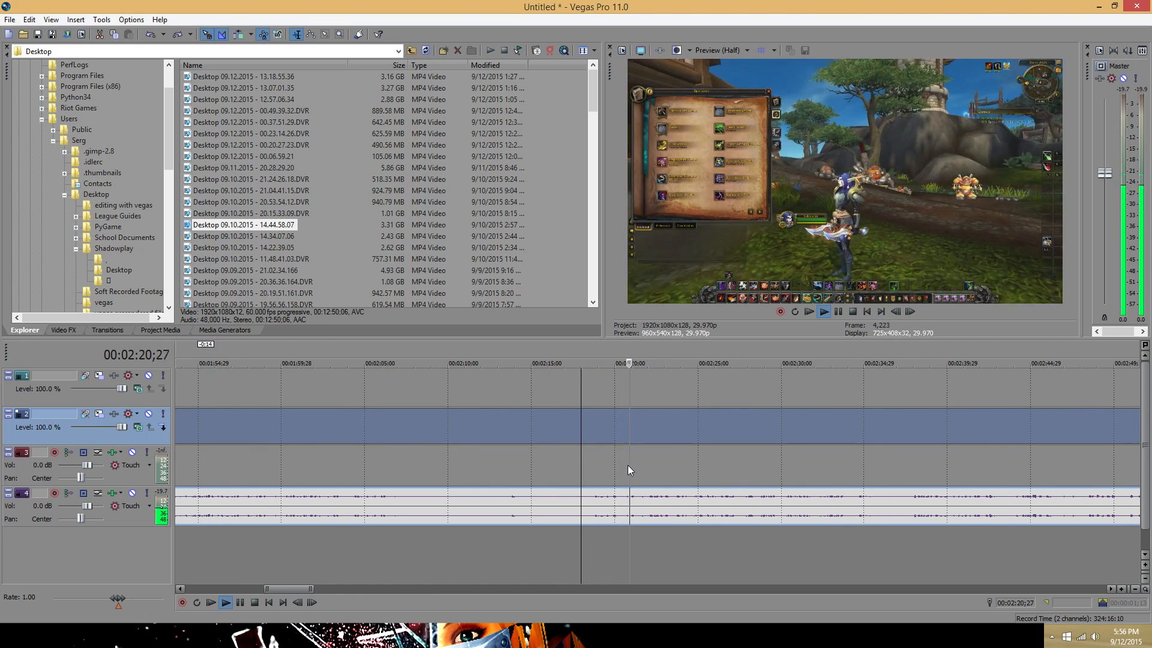
key(space)
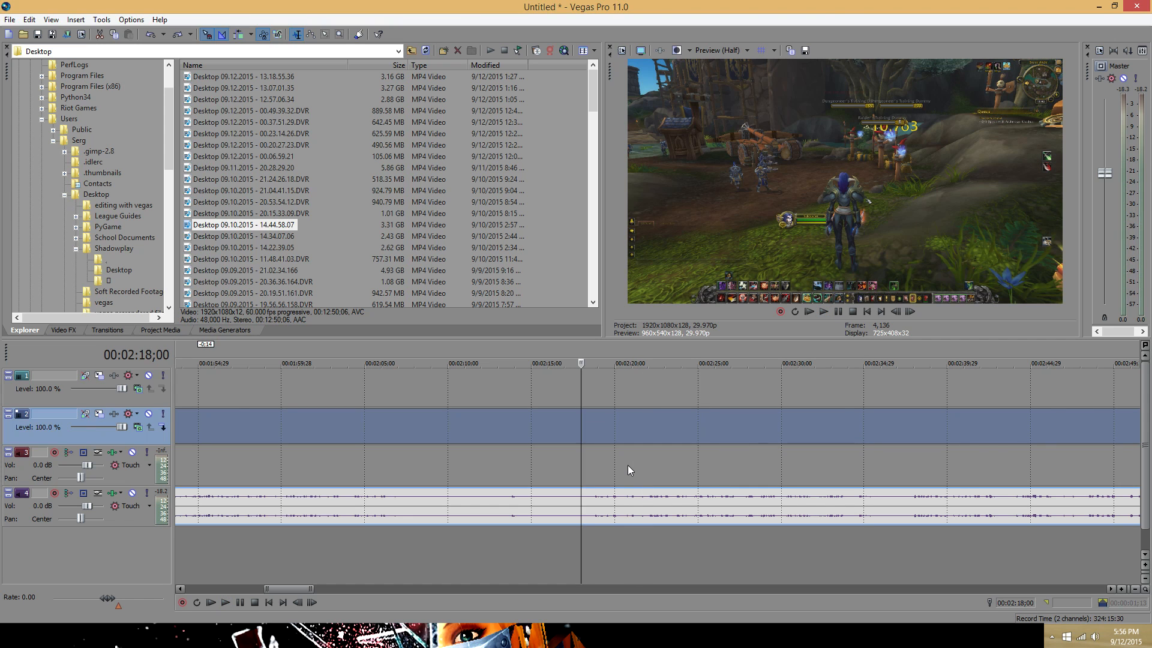
- Examine the spellbook passage of the gameplay clip by playing it at several points between 00:02:20 and 00:02:38
click(627, 465)
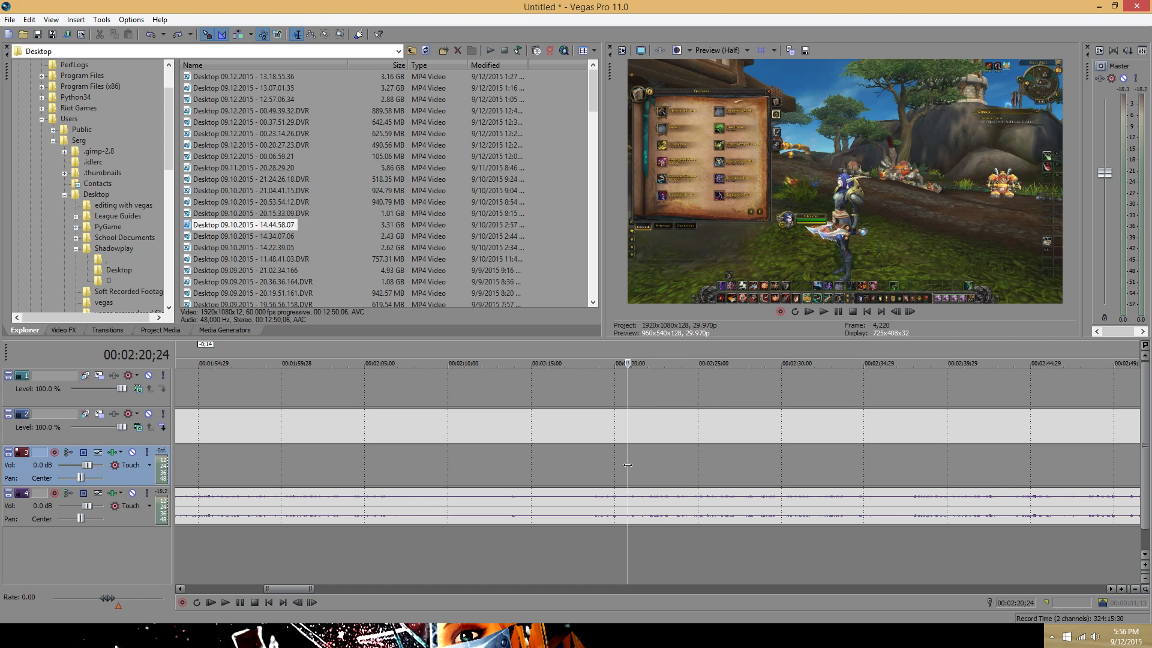
key(space)
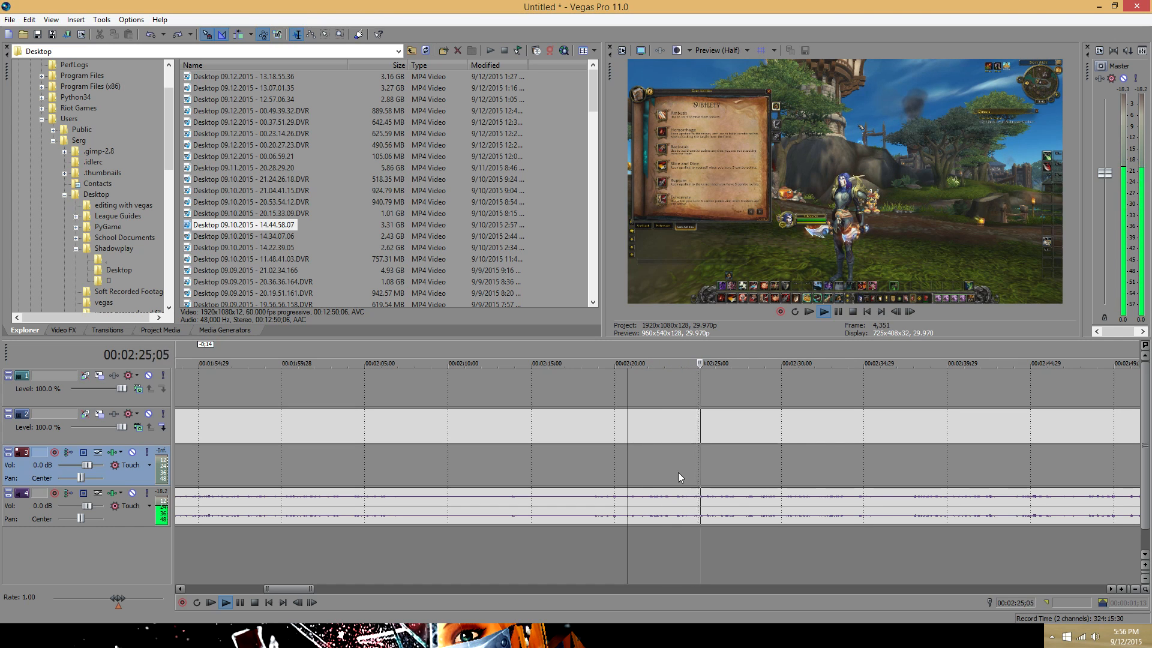
click(816, 457)
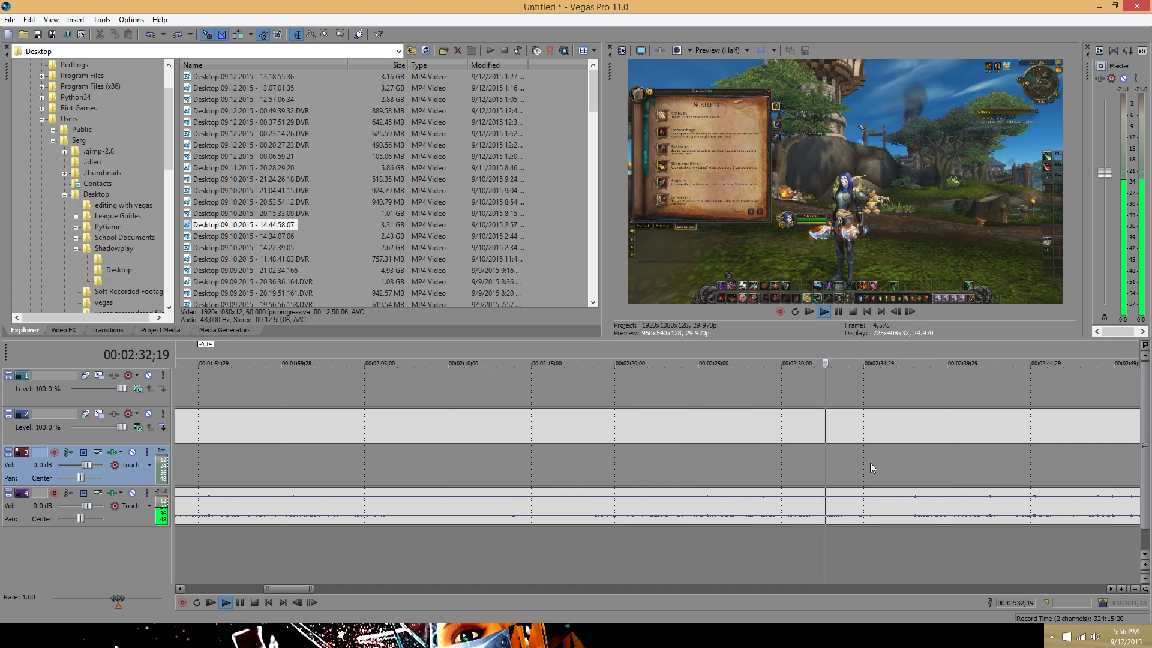
click(911, 466)
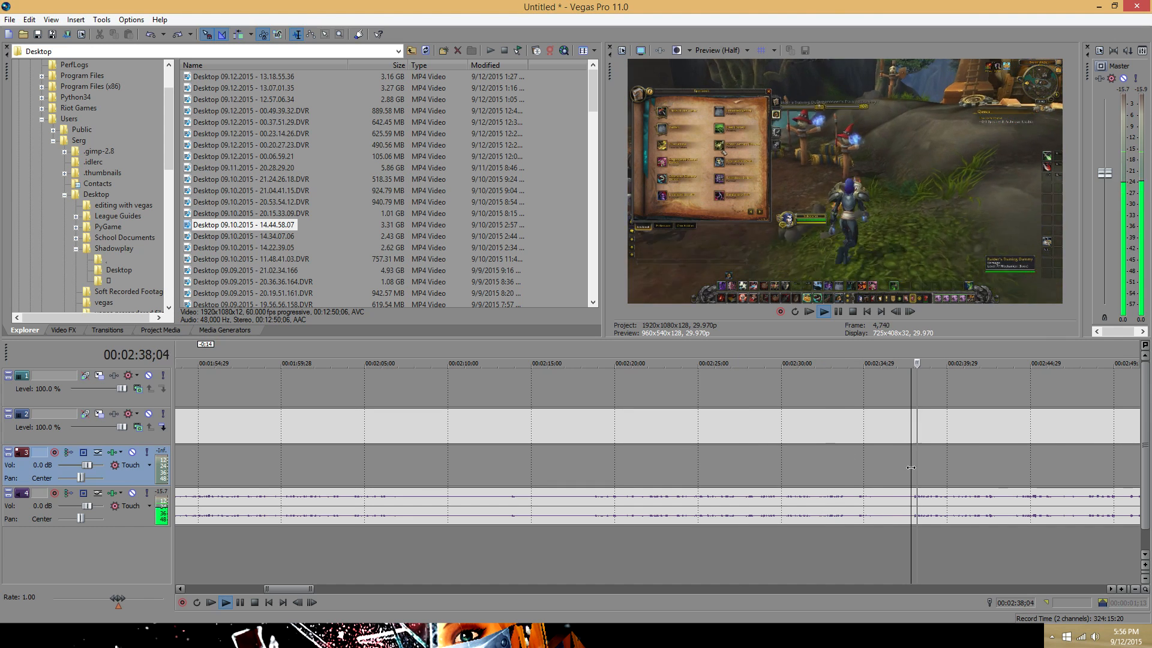
key(space)
click(793, 465)
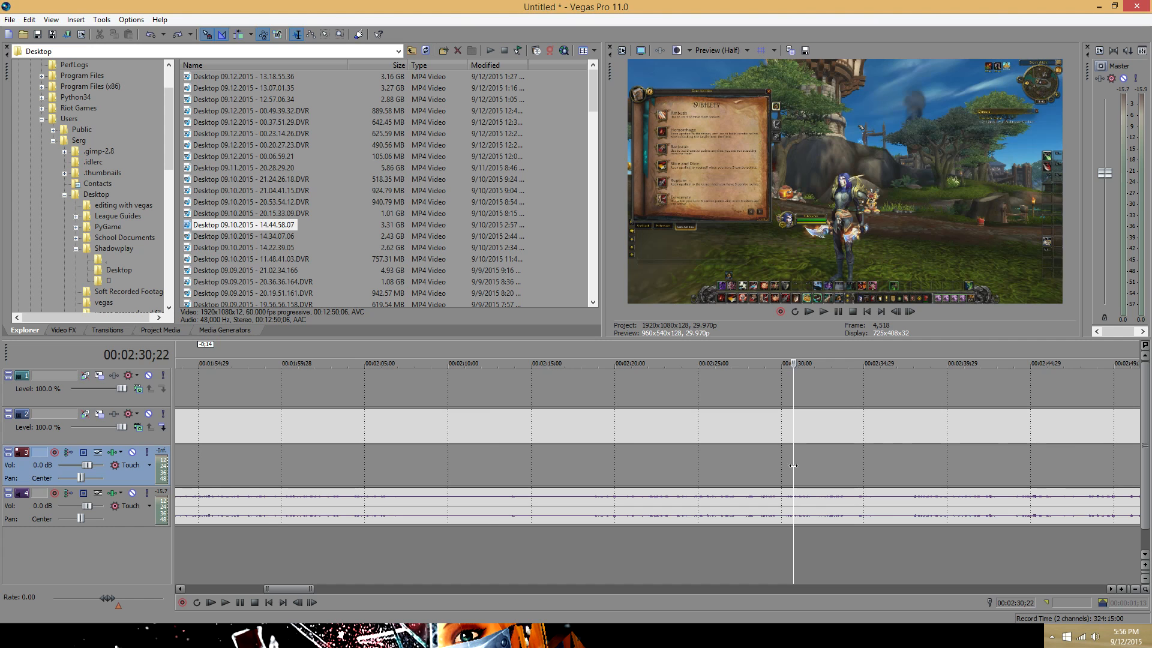
- Split the gameplay clip and its audio at about 00:00:17 and delete the short piece before the cut
scroll(792, 465, down, 5)
click(337, 441)
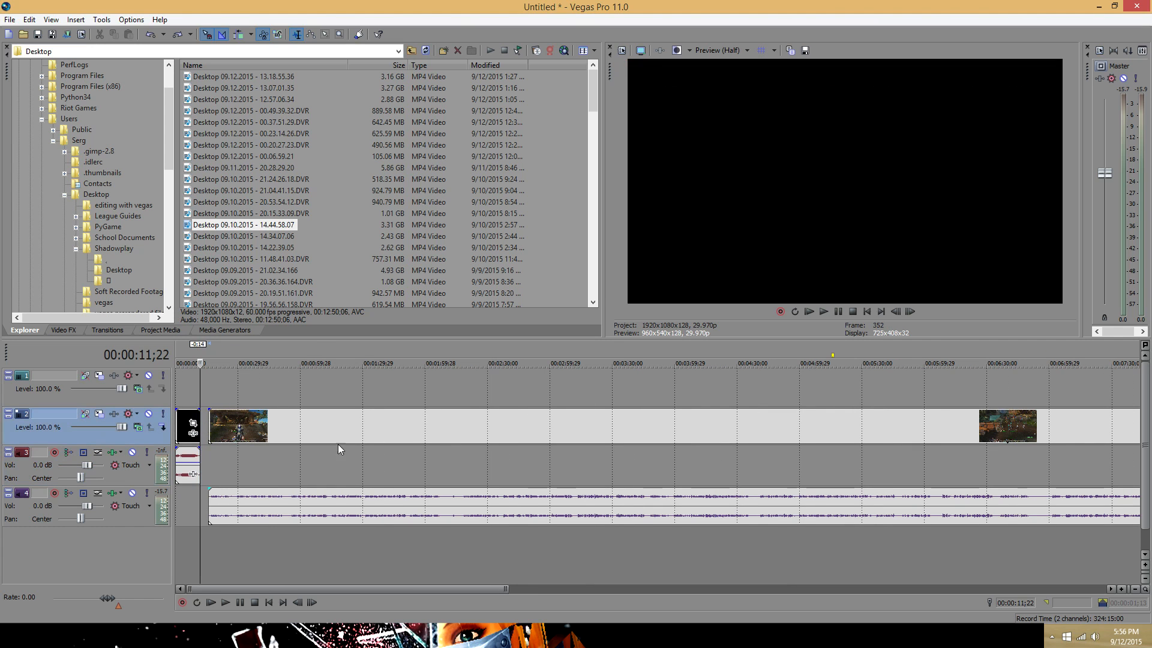
scroll(535, 463, up, 4)
click(627, 441)
scroll(628, 444, up, 4)
key(space)
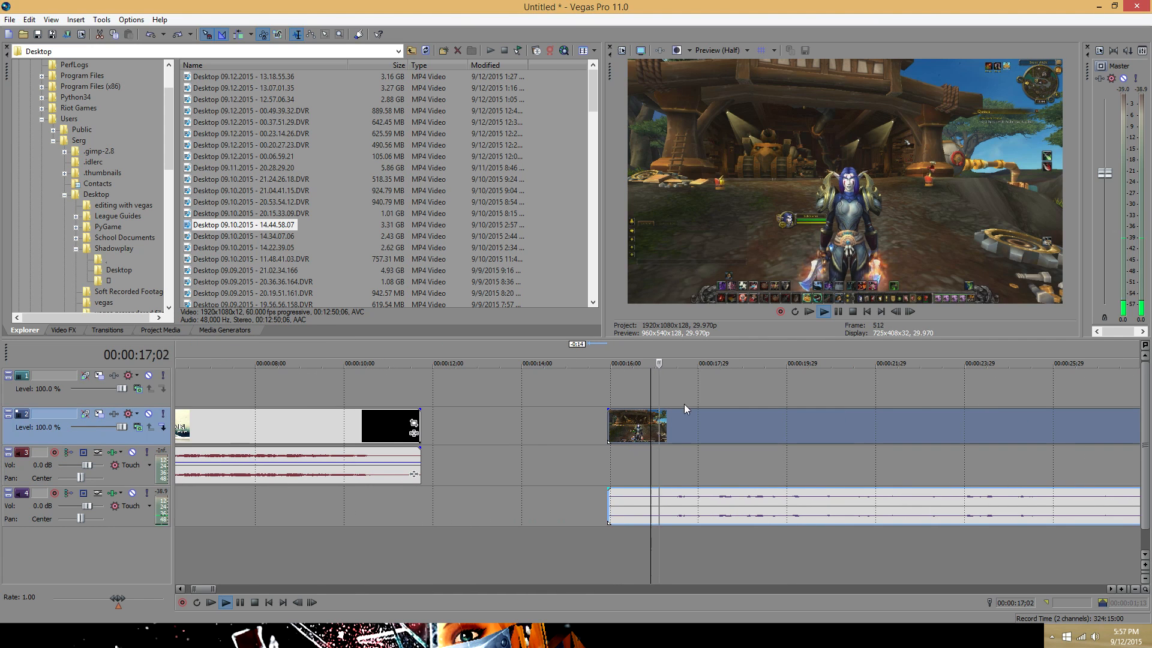
click(658, 426)
key(s)
click(634, 428)
key(Delete)
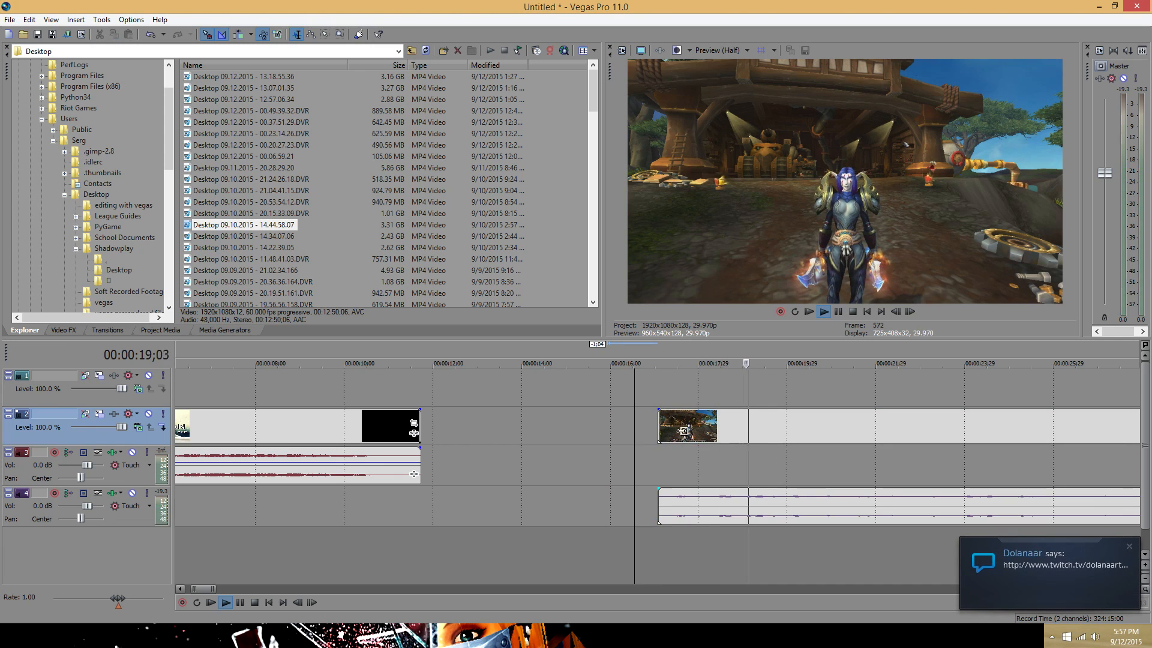
- Play on through the gameplay clip, split it with its audio at about 00:00:29, and delete the piece before the cut
scroll(750, 433, down, 3)
click(556, 427)
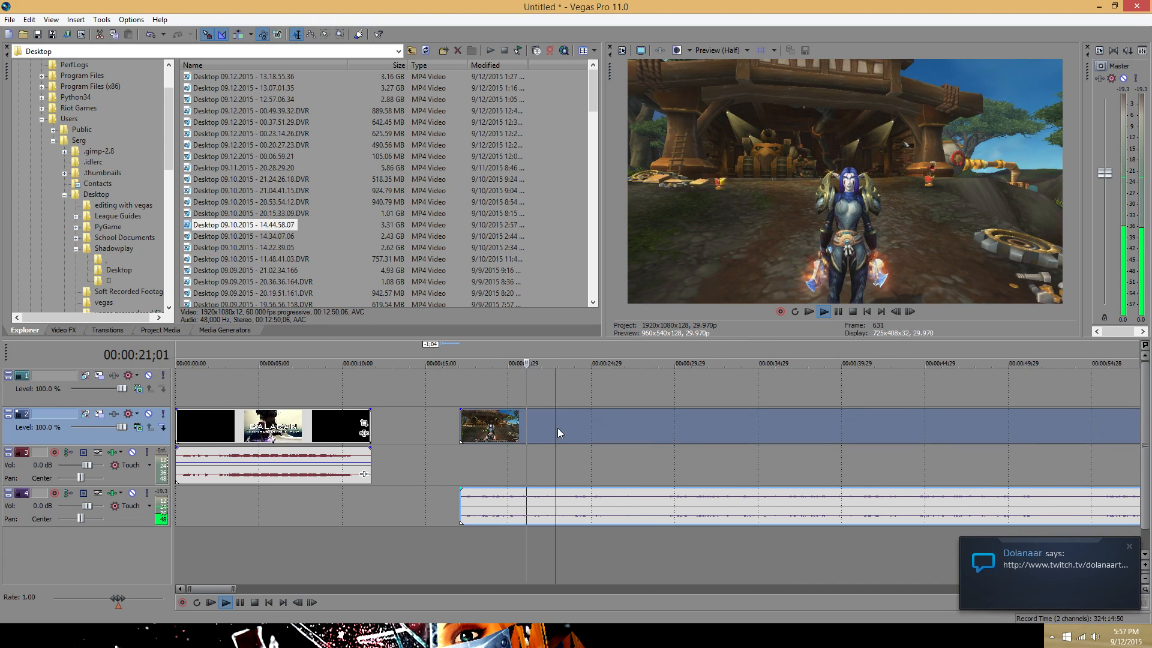
scroll(556, 427, up, 3)
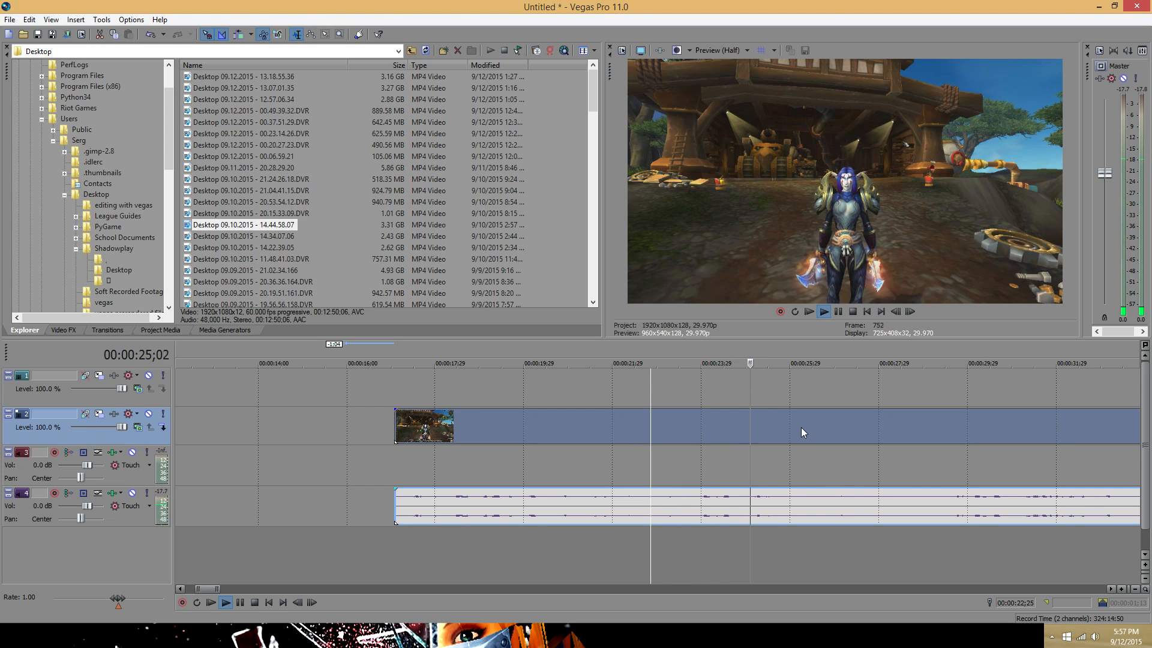
click(952, 431)
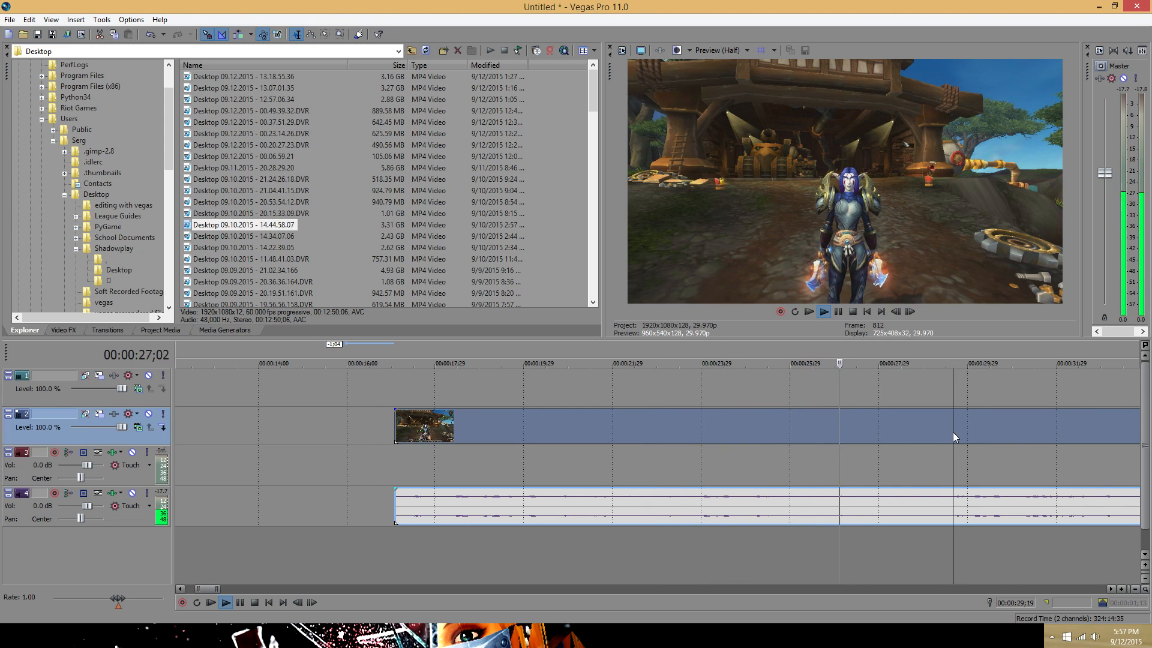
scroll(611, 428, down, 3)
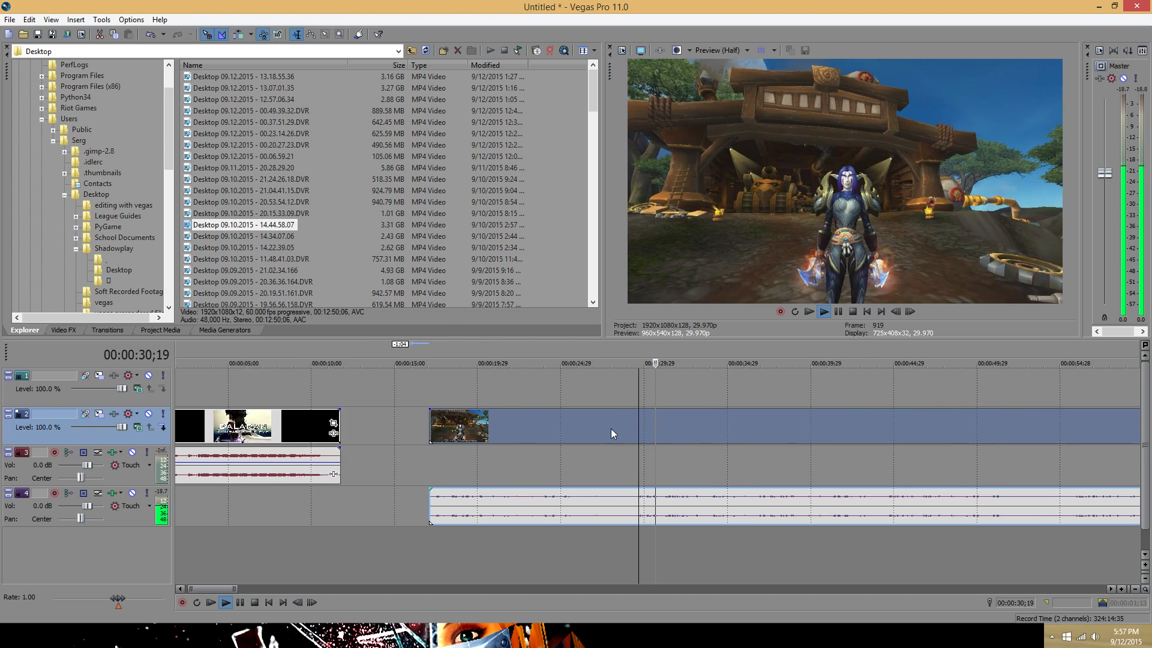
scroll(610, 428, up, 4)
click(563, 420)
key(s)
click(524, 425)
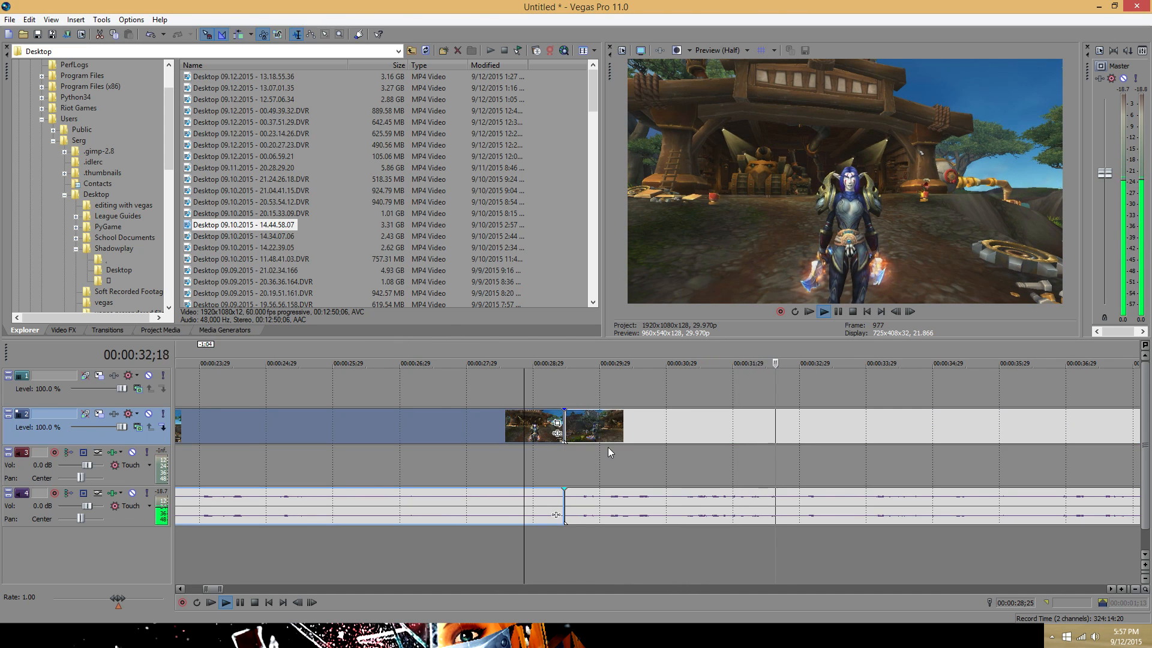
key(Delete)
- Play the remaining gameplay clip up to about 00:00:36 to find the next cut point
scroll(682, 448, down, 6)
scroll(645, 442, up, 3)
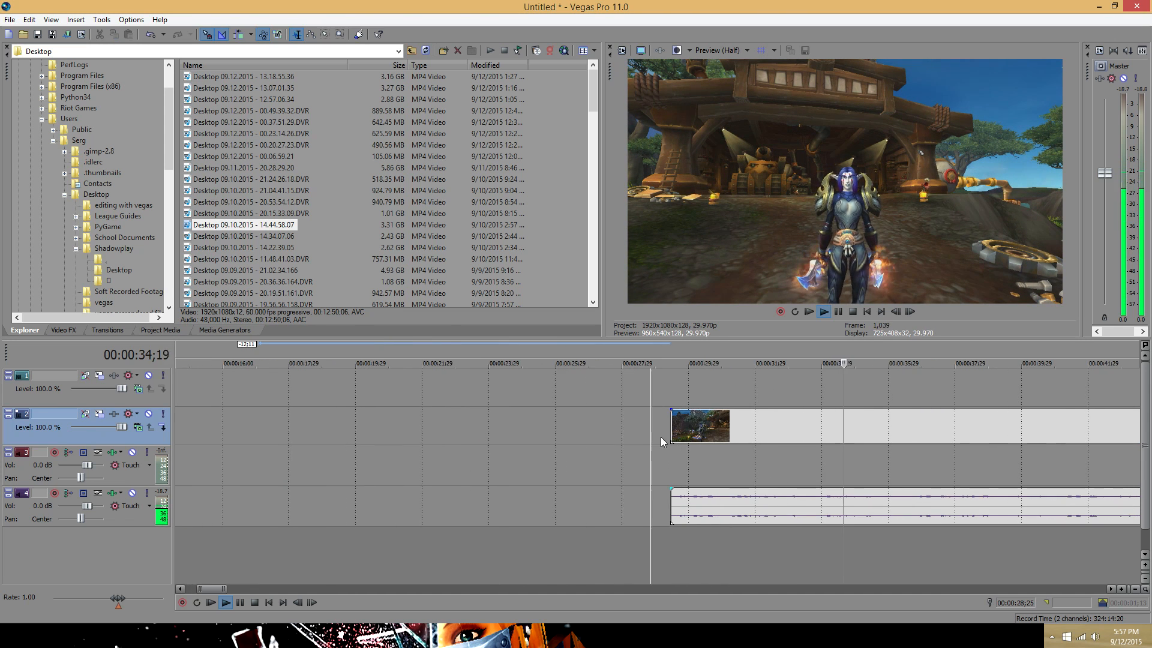
click(876, 426)
scroll(840, 430, up, 3)
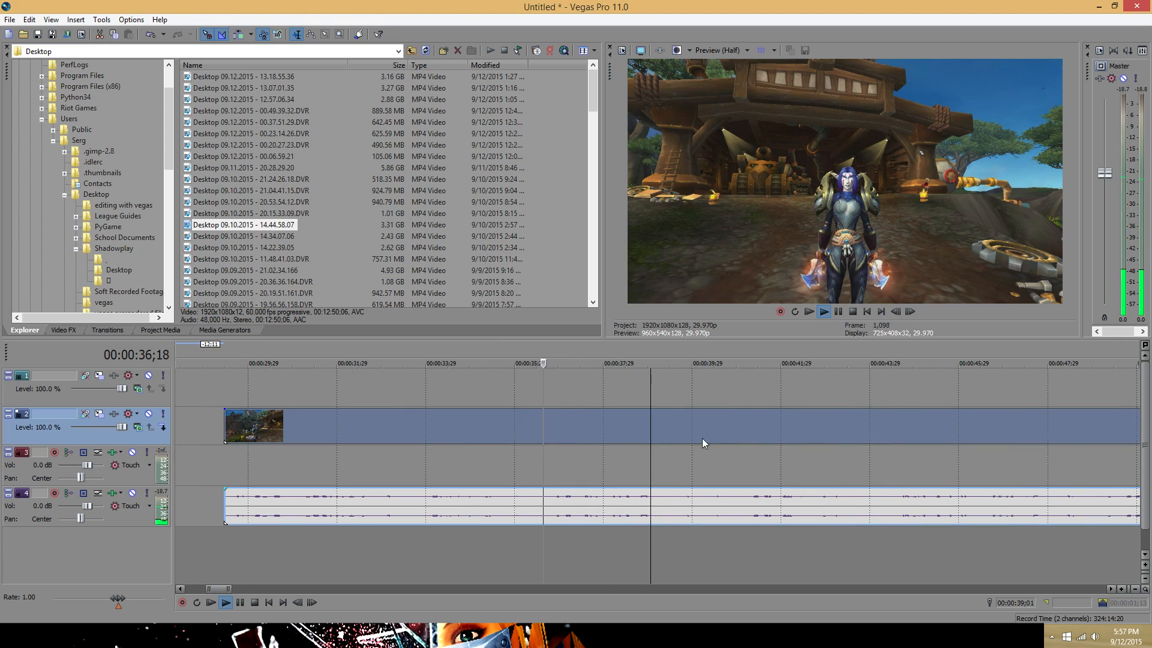
click(520, 424)
key(s)
key(space)
key(ctrl+z)
- Split the gameplay clip and its audio at about 00:00:36 and move the piece before the cut directly after the intro
click(546, 421)
key(s)
click(486, 428)
scroll(489, 427, down, 3)
drag(532, 429, 342, 426)
- Play the remaining gameplay clip from several points between about 00:00:41 and 00:00:57 to find the next cut point
click(632, 434)
key(space)
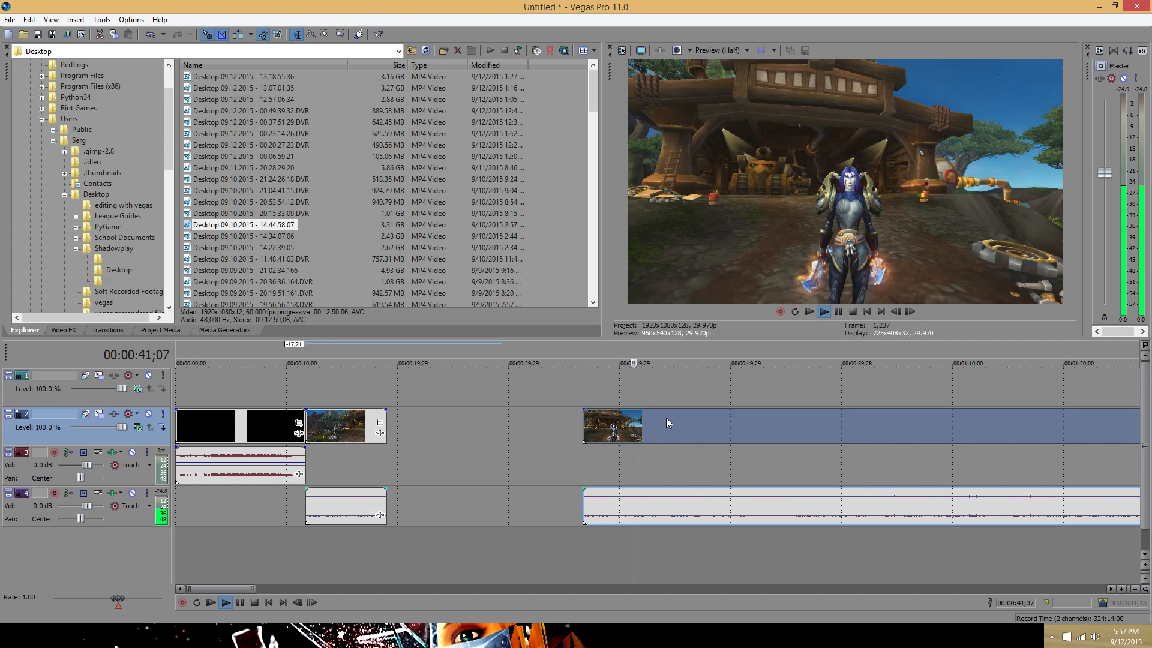
scroll(666, 417, up, 2)
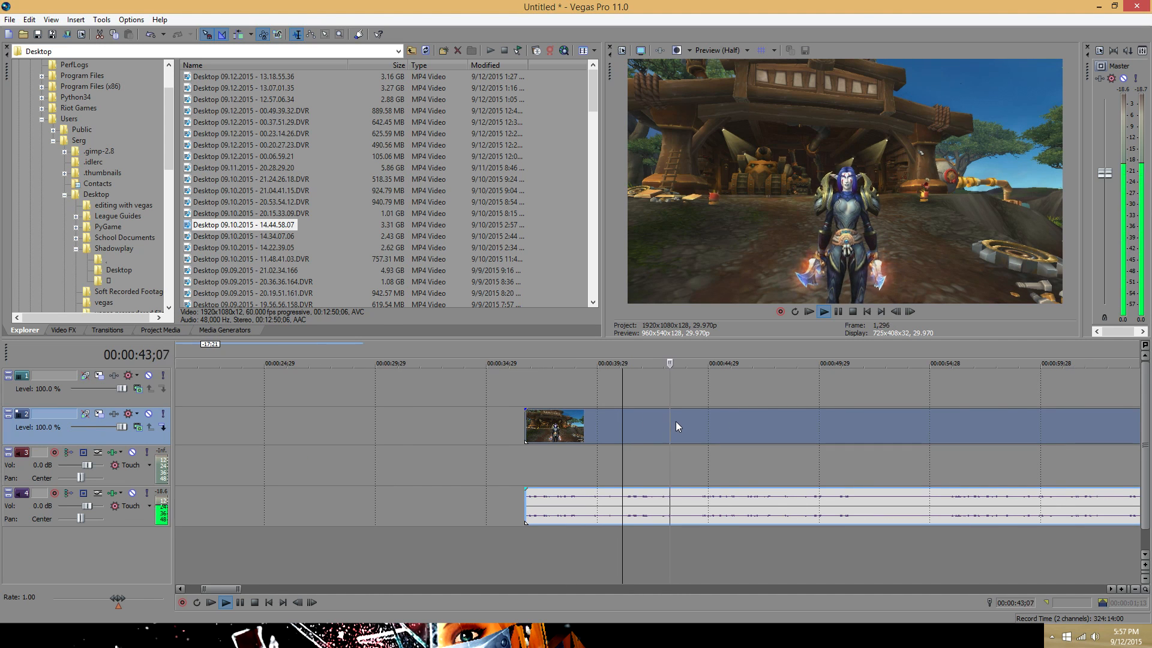
key(space)
click(575, 428)
key(space)
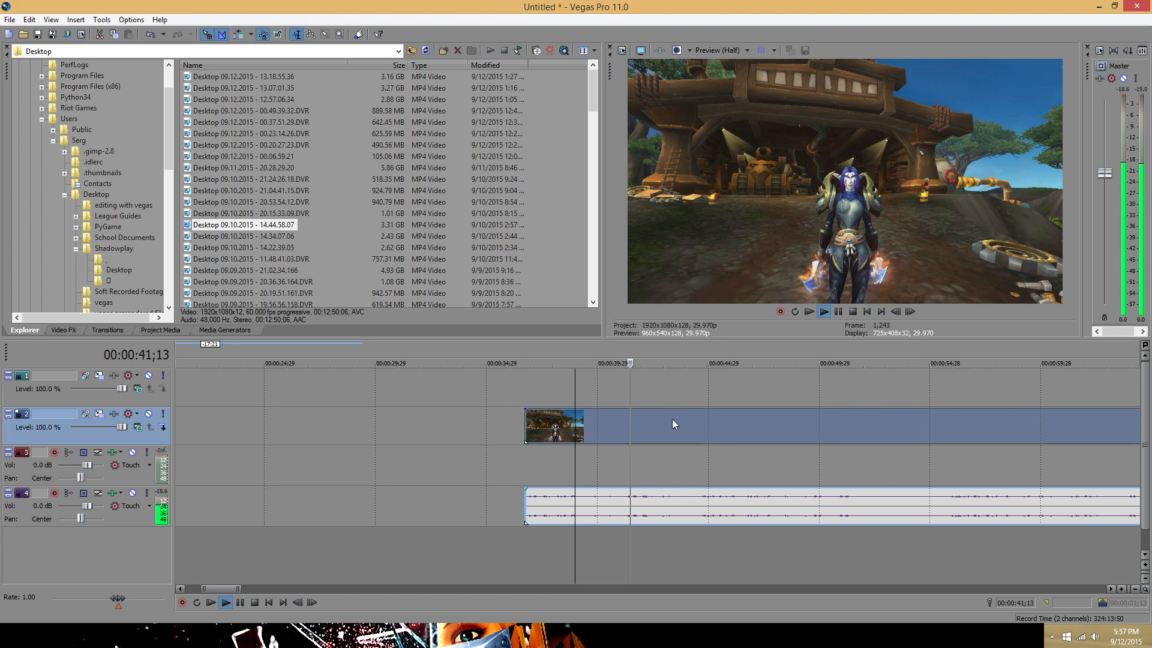
click(931, 418)
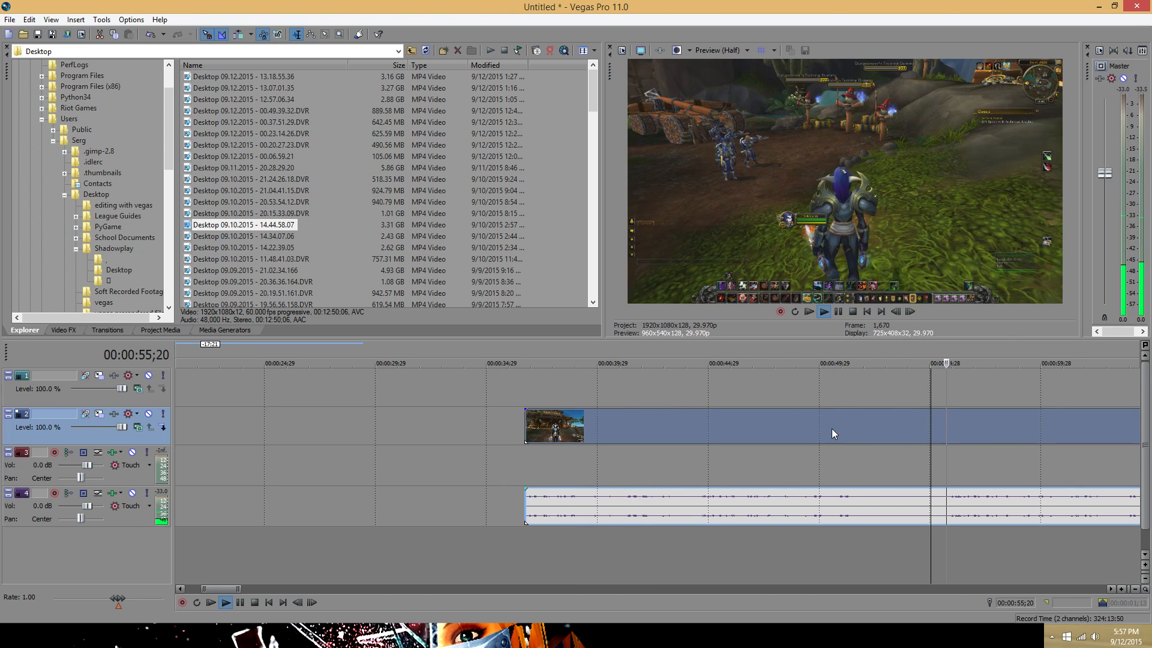
scroll(826, 427, down, 4)
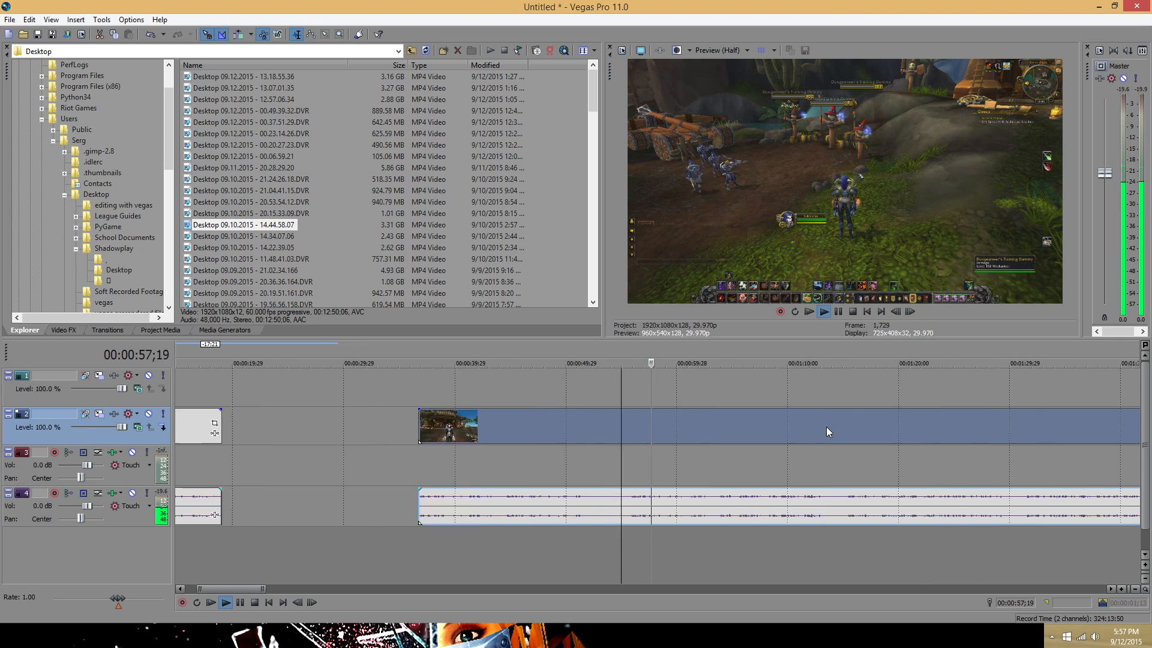
scroll(685, 431, up, 3)
key(space)
click(397, 423)
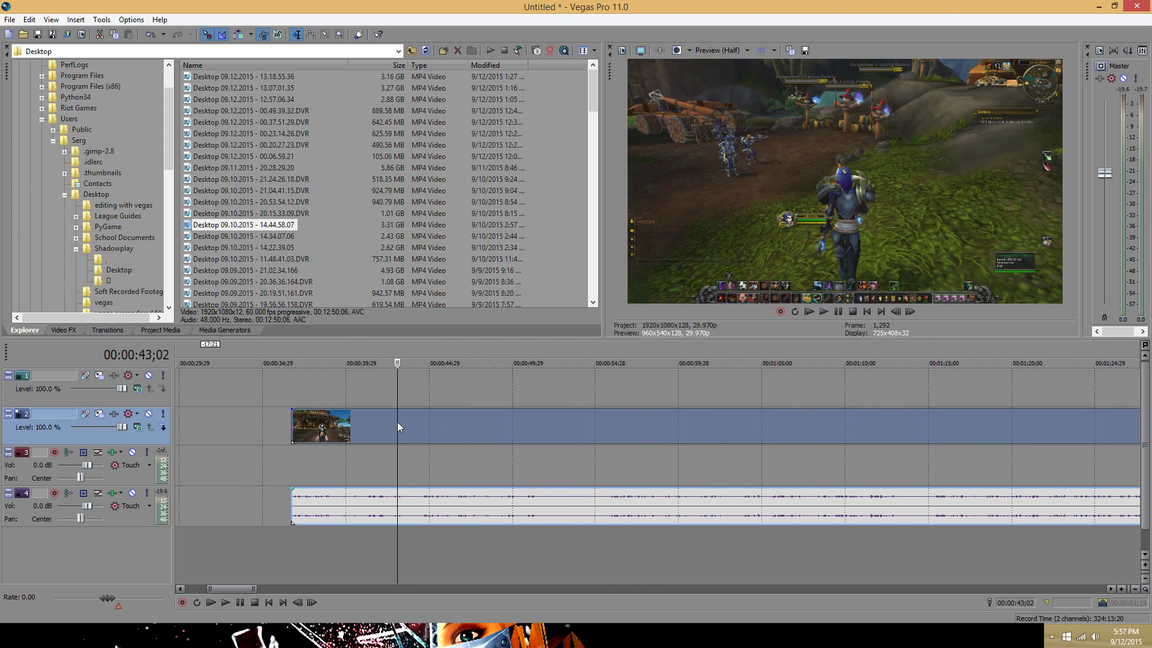
key(space)
scroll(526, 434, up, 2)
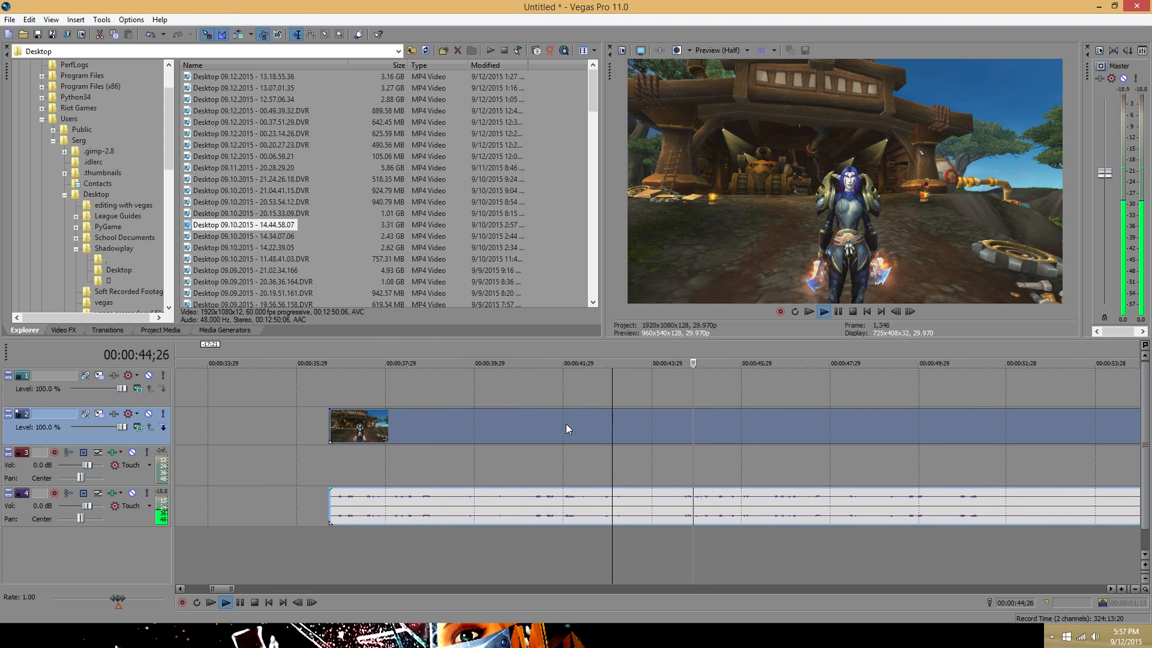
scroll(660, 428, down, 2)
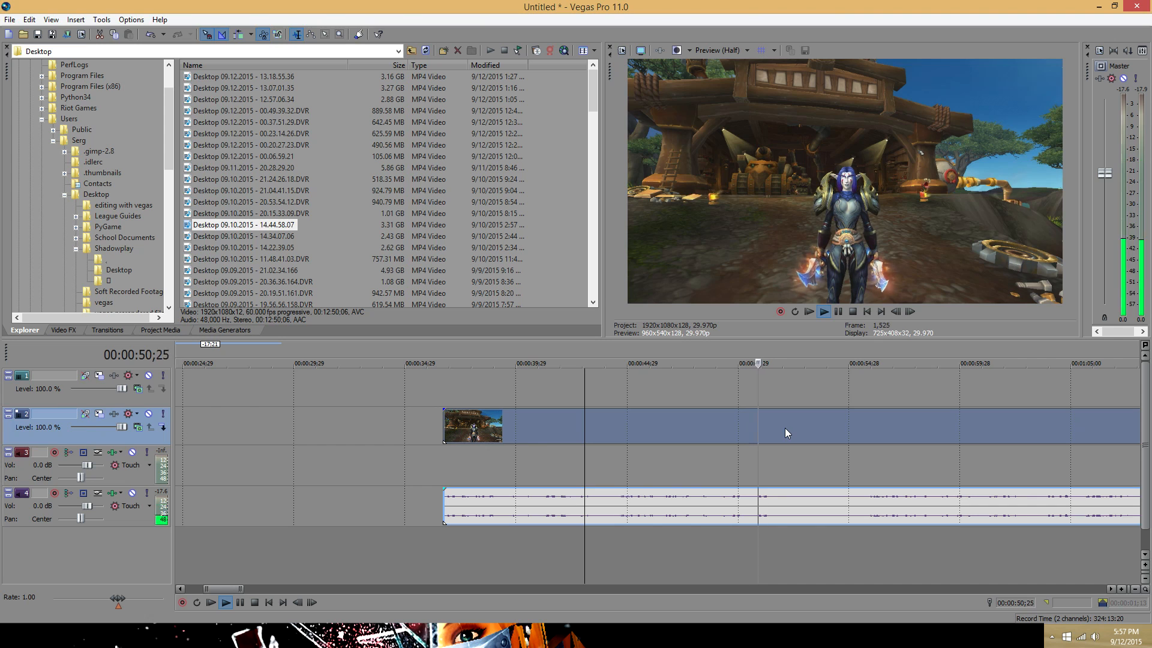
- Split the gameplay clip and its audio at 00:00:52;01 and move the piece before the cut against the preceding gameplay piece
key(Return)
scroll(780, 427, down, 6)
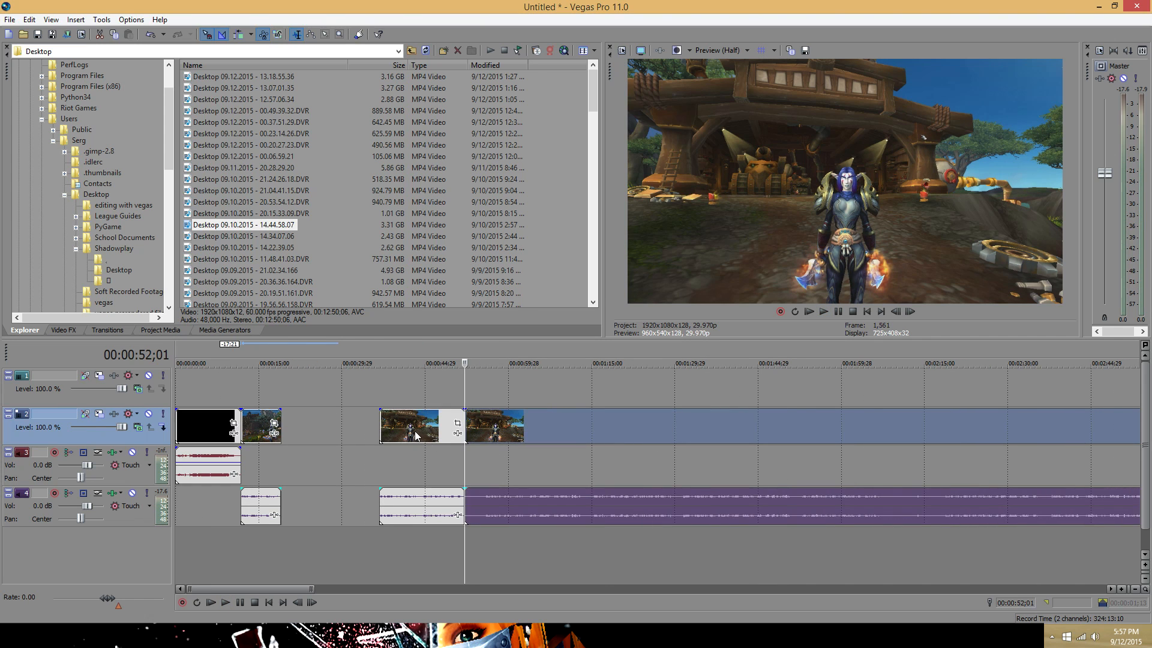
click(329, 428)
drag(329, 429, 315, 427)
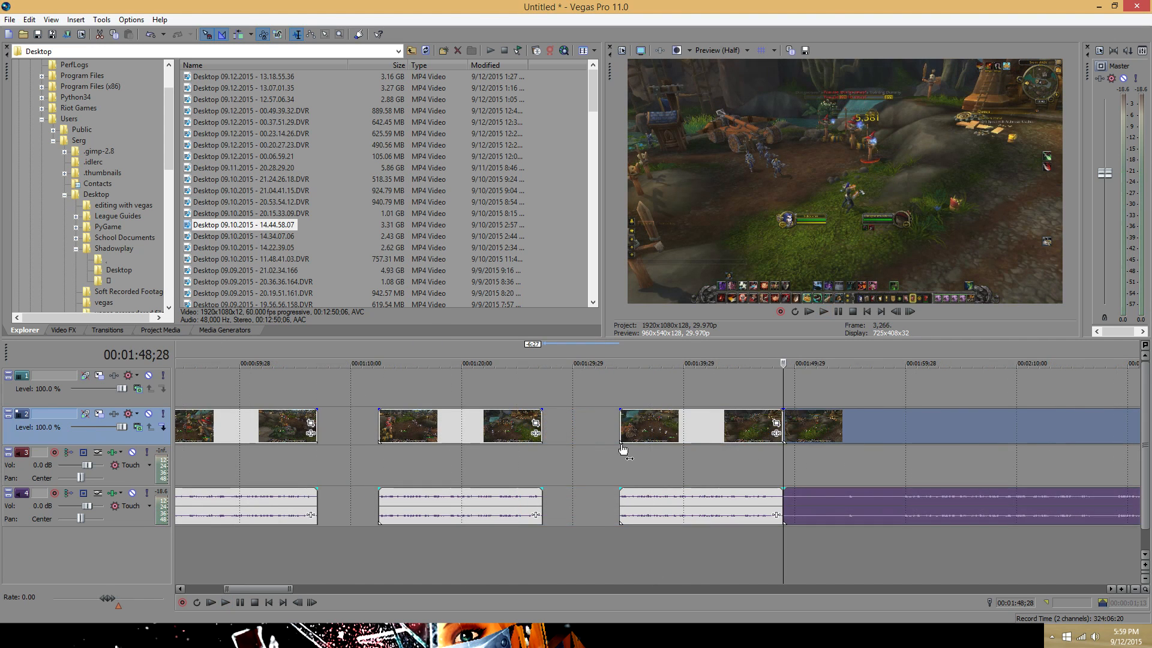
- Move the gameplay piece just before the 00:01:48;28 cut, with its audio, earlier so that it starts at 00:01:31;27
drag(625, 428, 600, 435)
click(600, 436)
key(Left)
key(Left)
key(Left)
key(Left)
scroll(711, 467, up, 5)
click(628, 430)
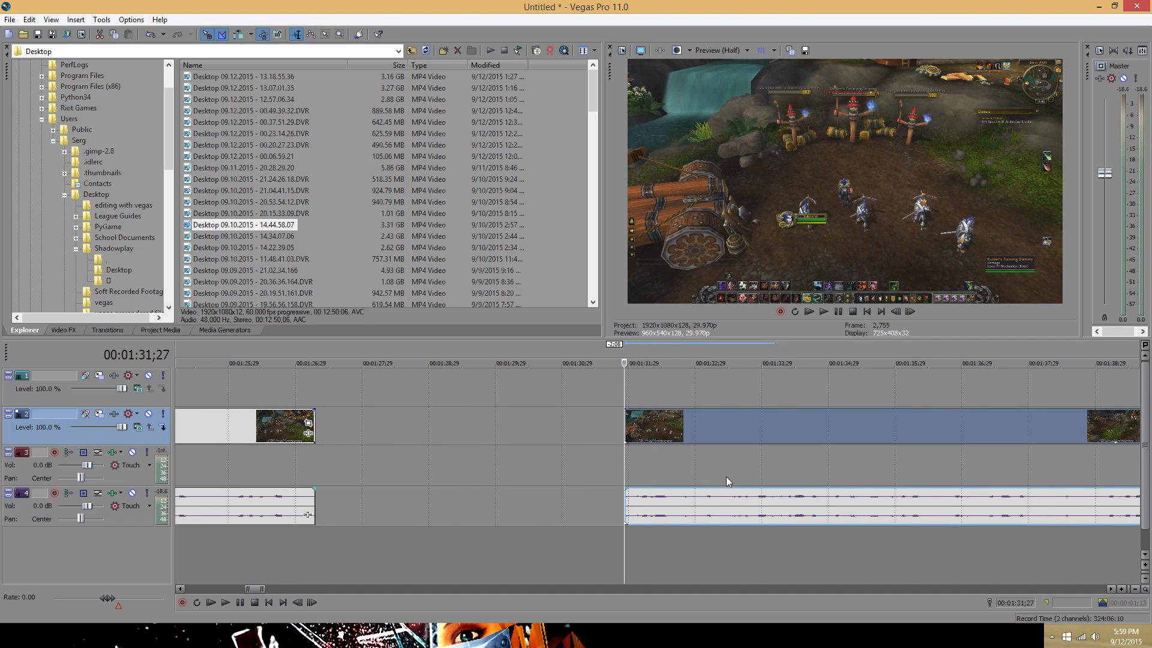
- Play the moved gameplay piece from 00:01:31;27 to check its opening seconds
key(space)
scroll(754, 463, down, 5)
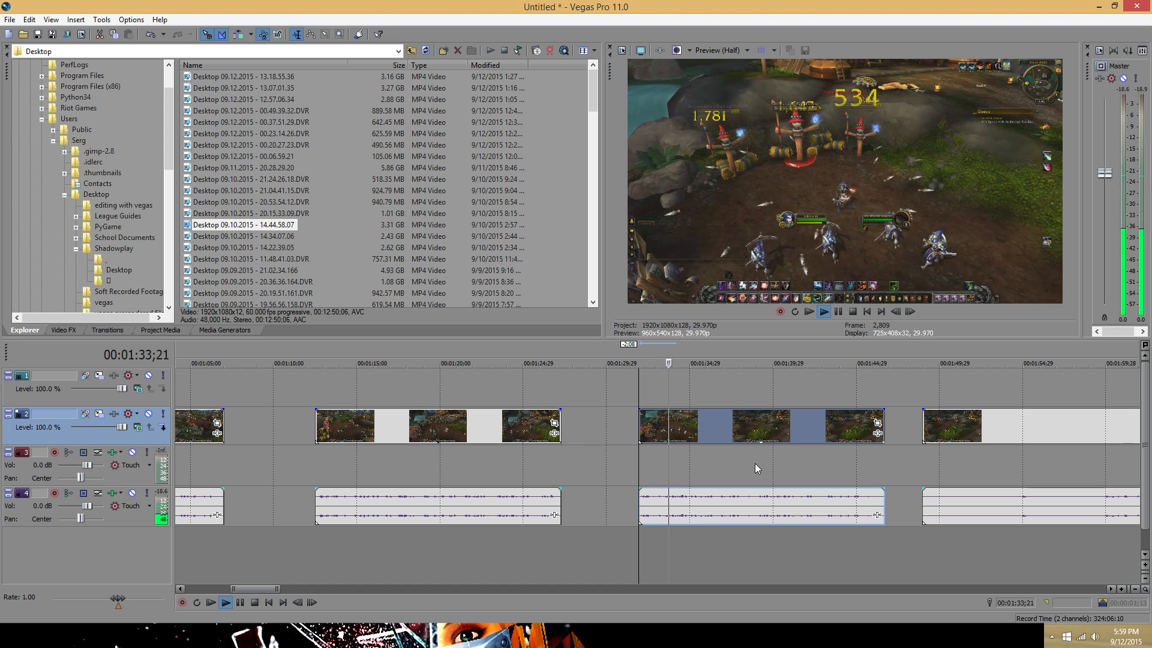
key(space)
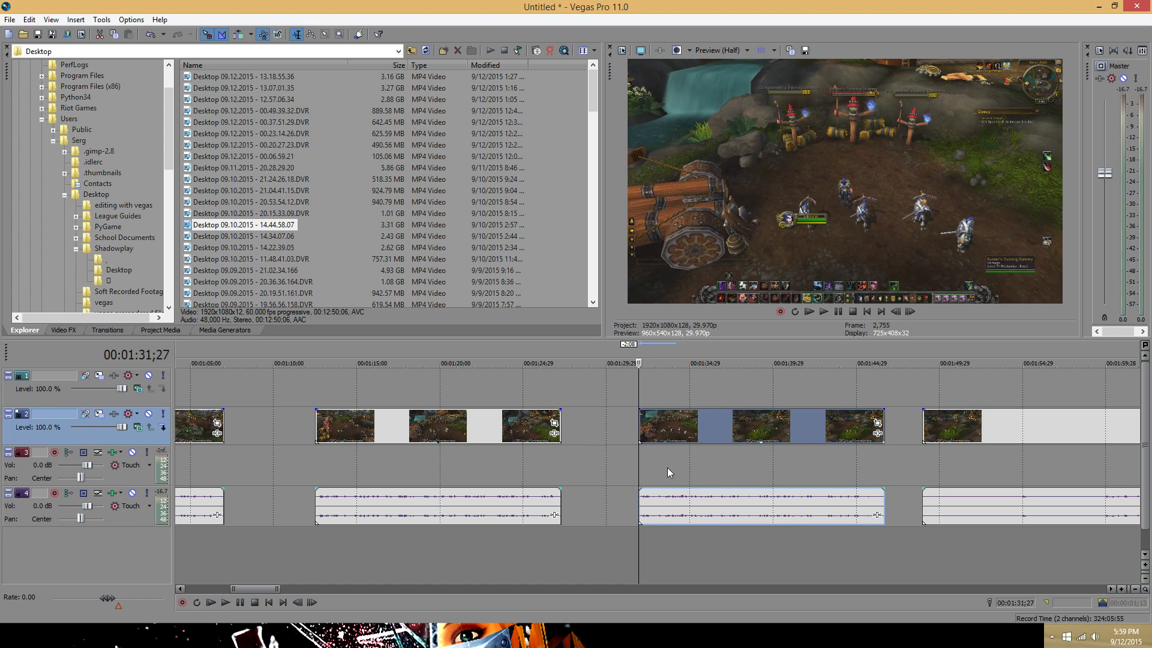
click(667, 467)
scroll(731, 490, down, 3)
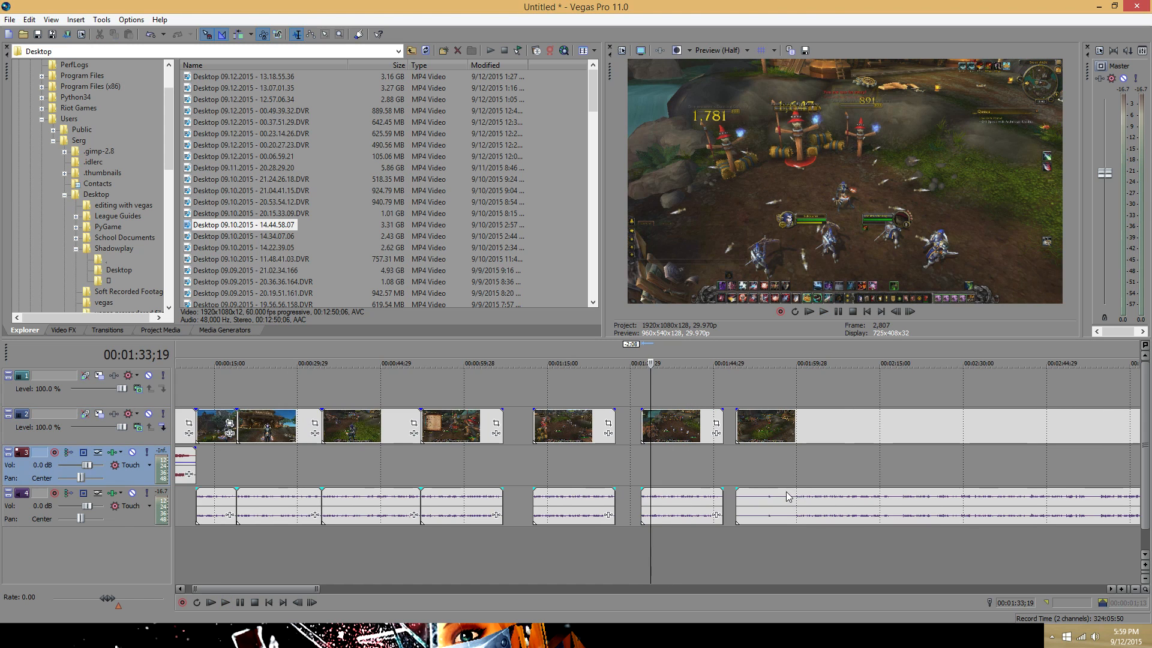
- Examine the long remaining gameplay clip by sampling it at about 00:02:18, 00:02:30 and 00:02:56
key(space)
click(892, 473)
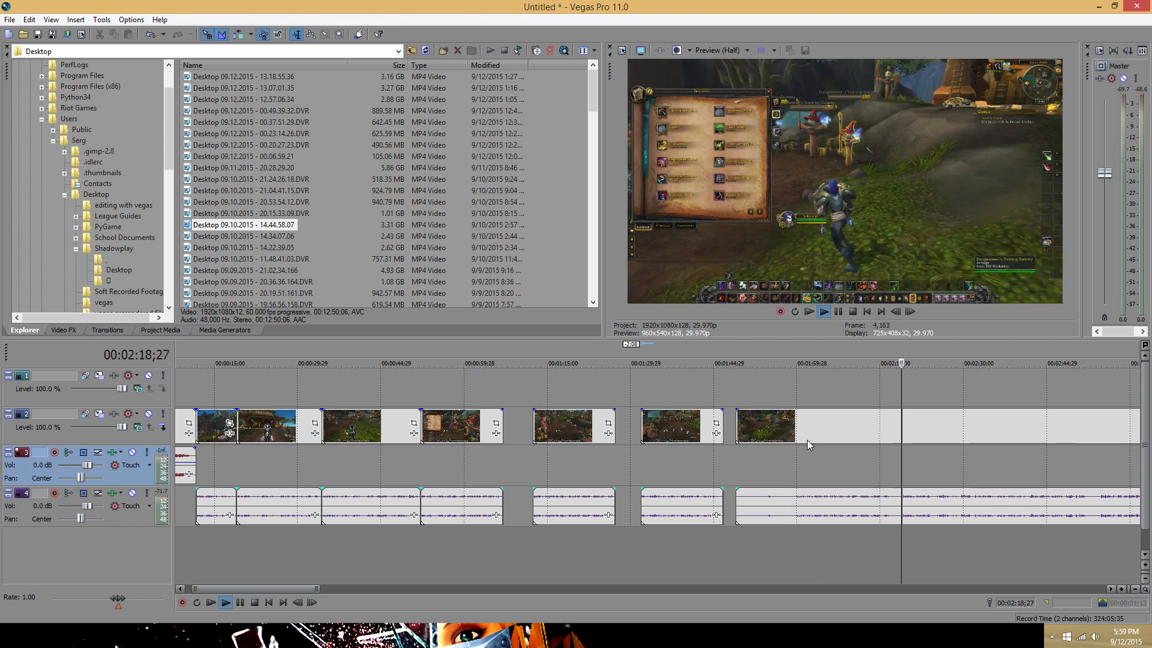
click(963, 466)
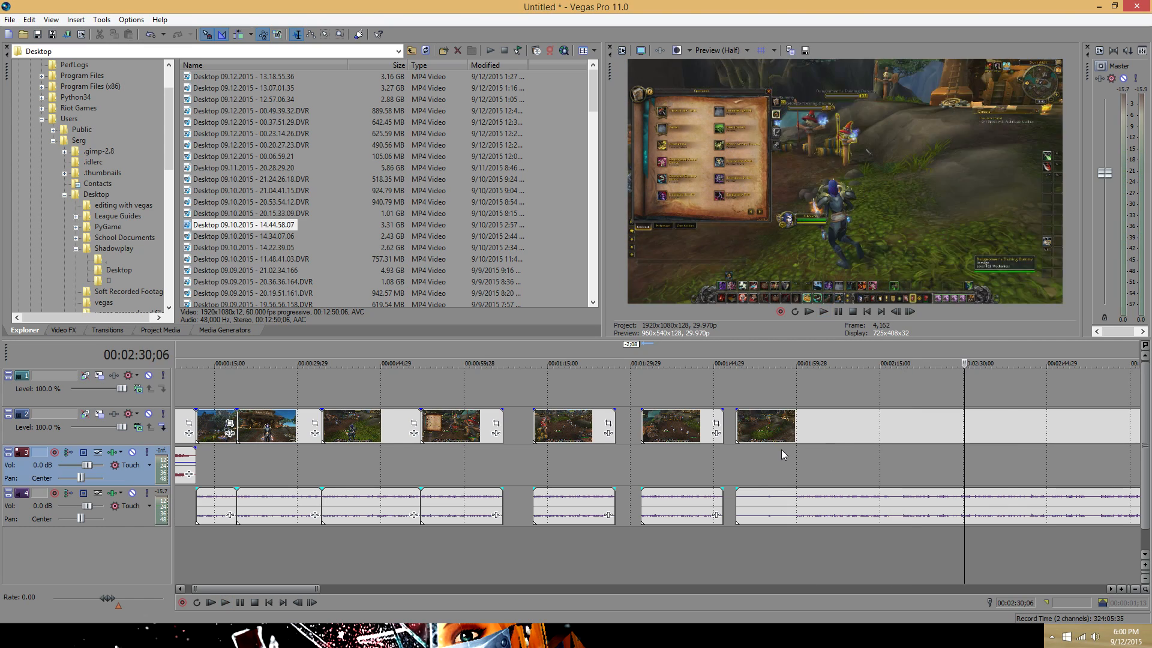
scroll(781, 449, down, 1)
scroll(779, 449, up, 1)
click(786, 470)
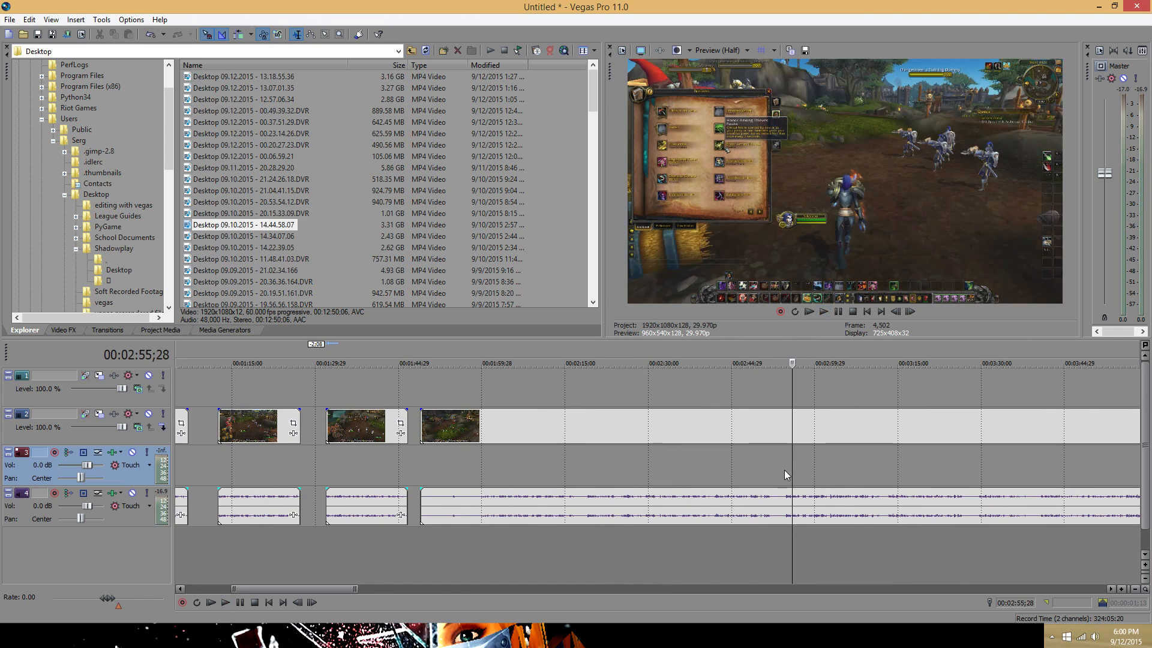
scroll(783, 469, up, 4)
click(617, 477)
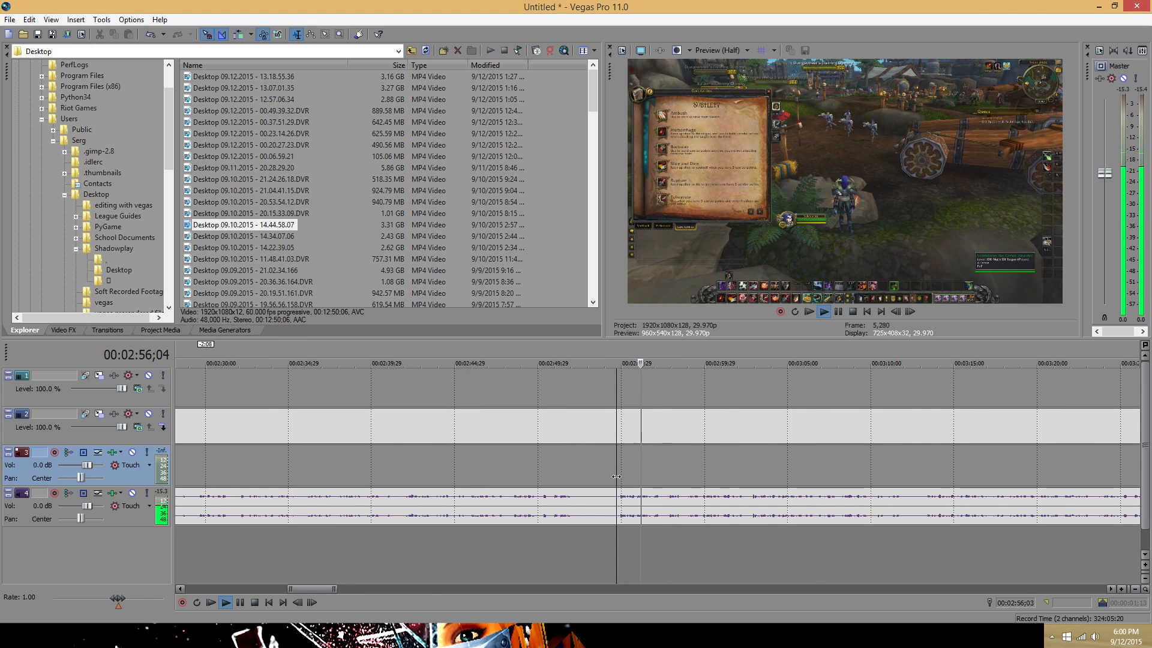
scroll(617, 478, down, 6)
scroll(615, 476, down, 2)
key(space)
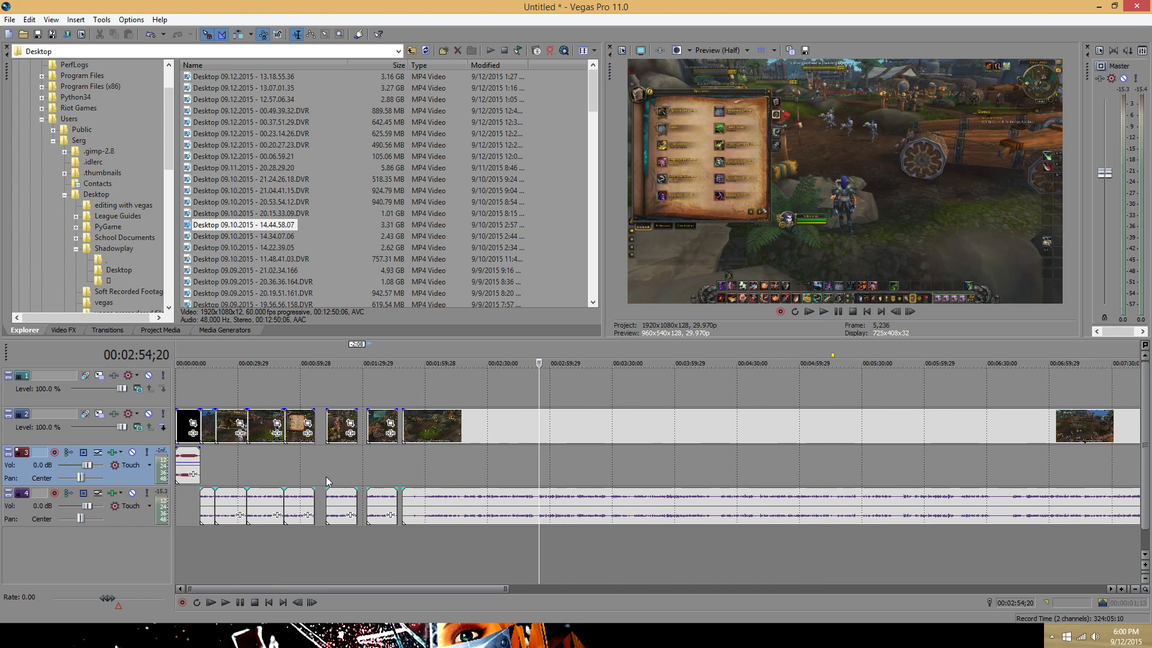
- Delete the audio of the gameplay piece starting at 00:01:31;27 and arm track 4 for recording into the vegas folder
click(369, 473)
scroll(629, 477, up, 5)
key(space)
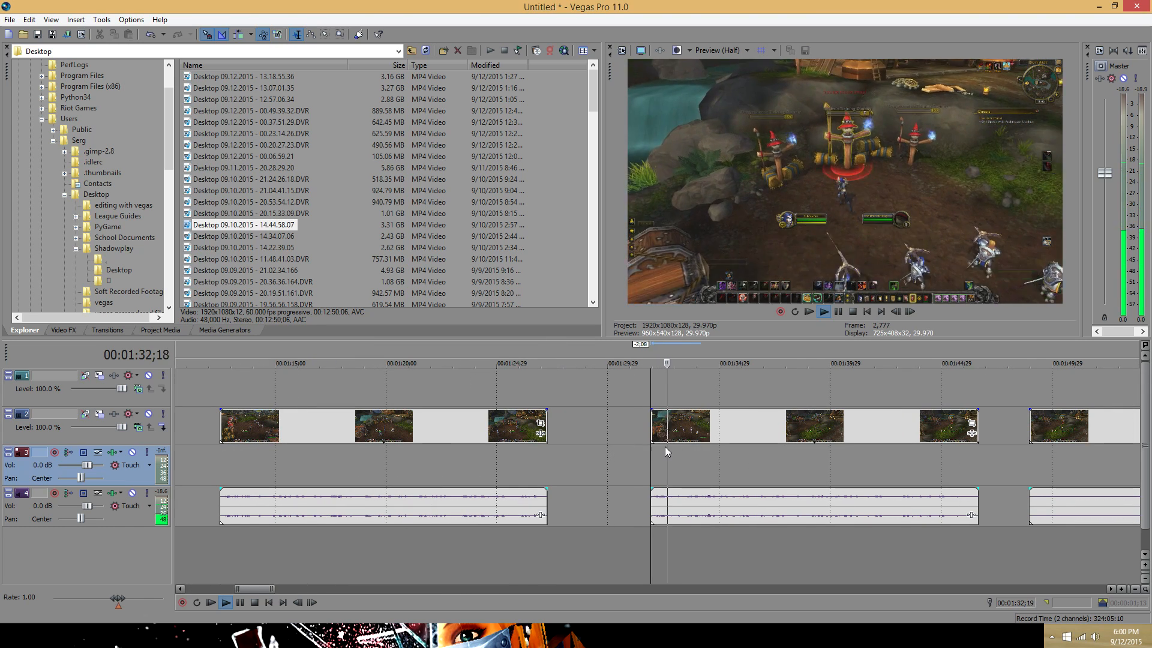
click(653, 502)
key(space)
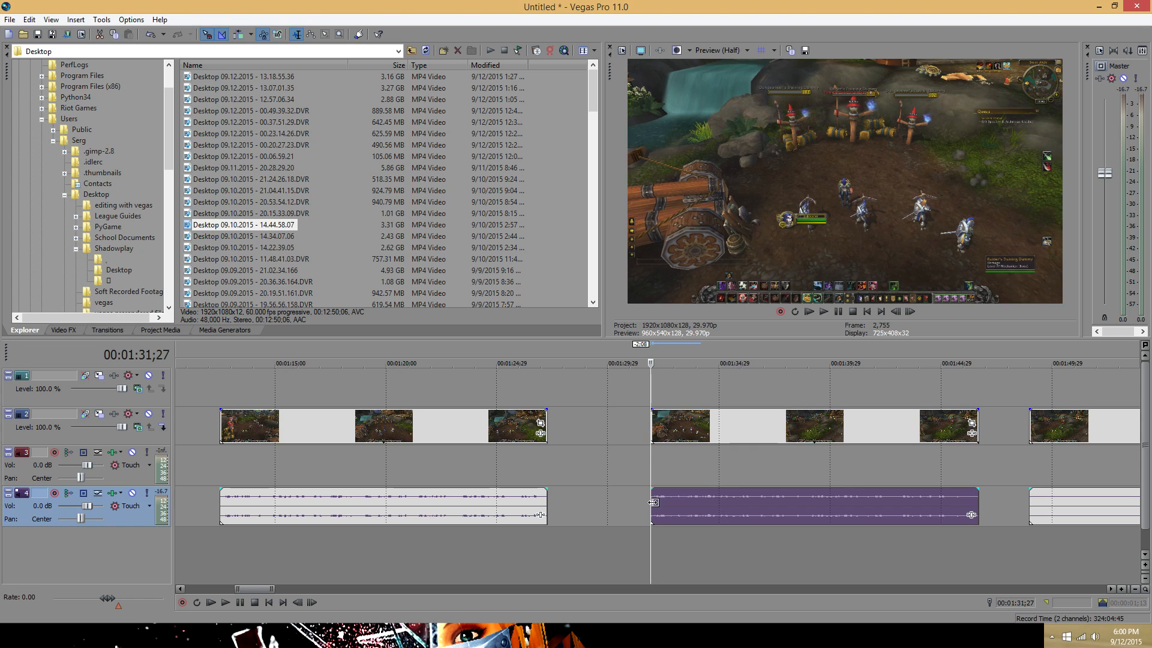
key(Delete)
click(51, 494)
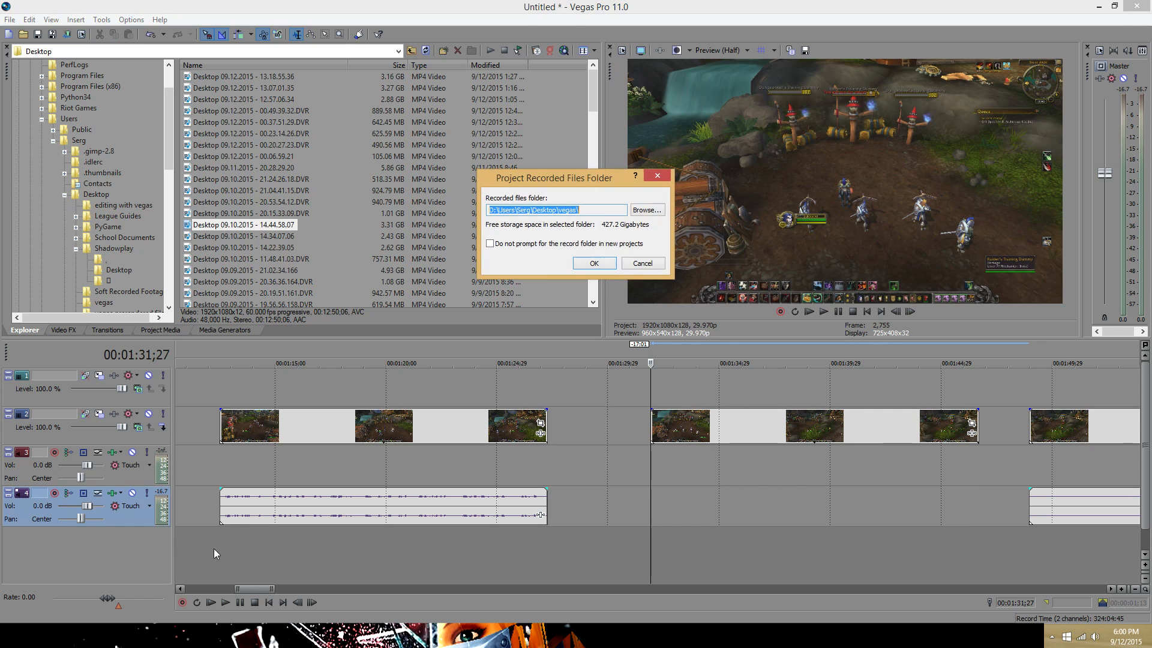
click(589, 262)
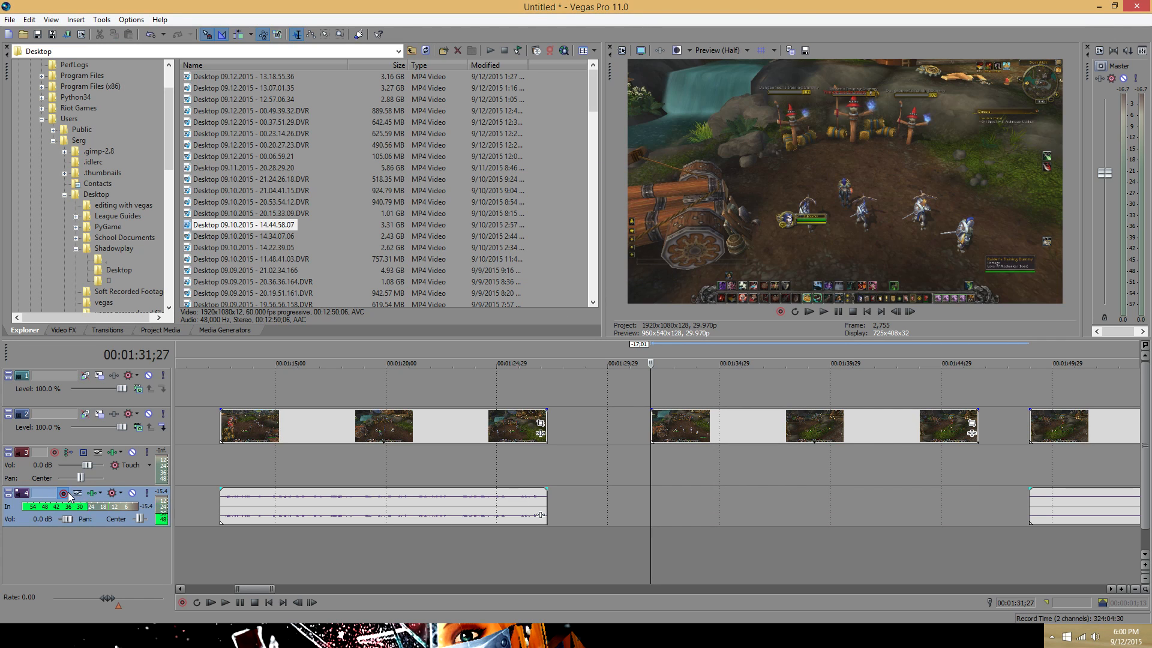
- Record a short test take on track 4 from 00:01:31;27 and delete it
click(183, 603)
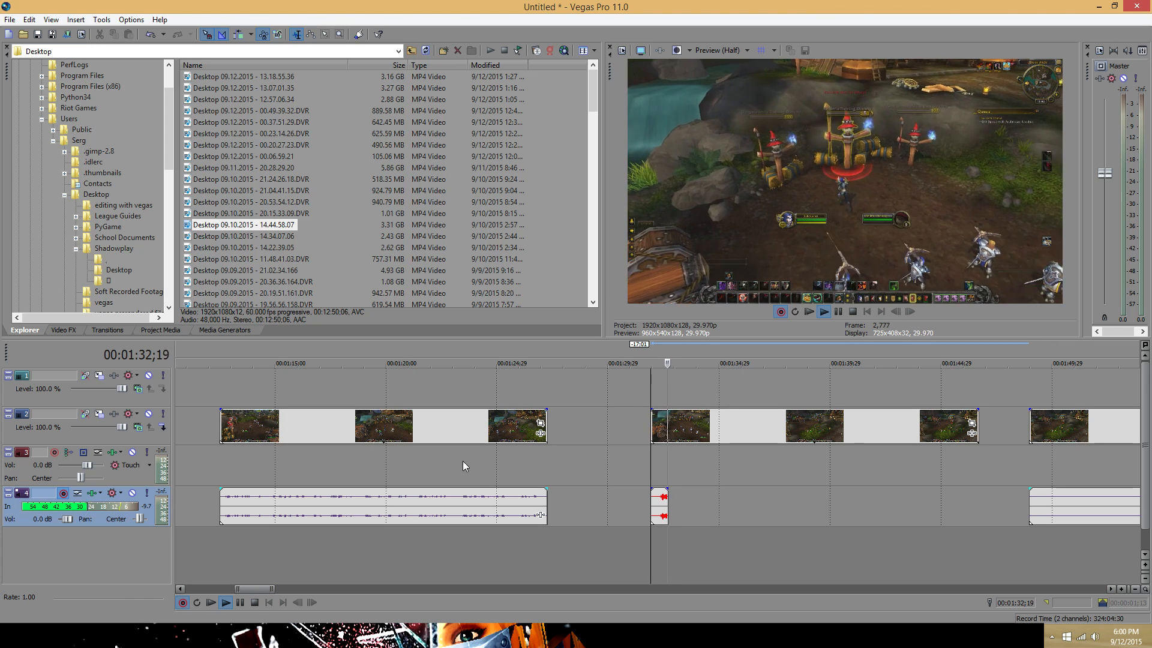
key(space)
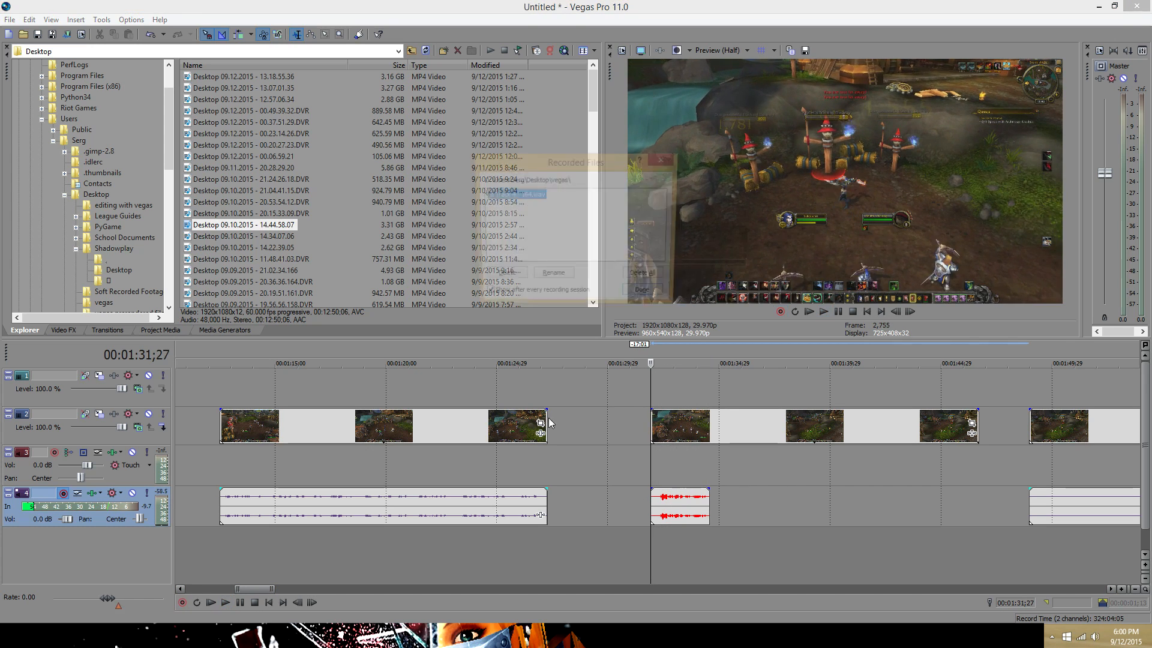
click(654, 297)
key(Delete)
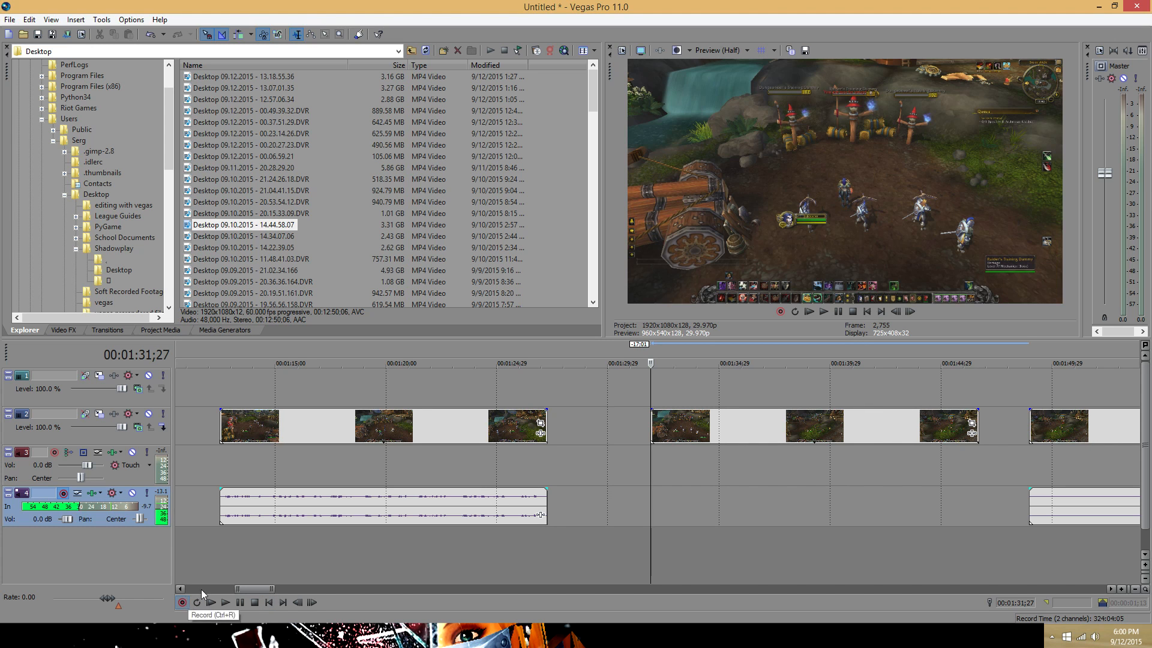
- Record a take on track 4 along the whole gameplay piece from 00:01:31;27 and delete it from the track
click(272, 462)
key(space)
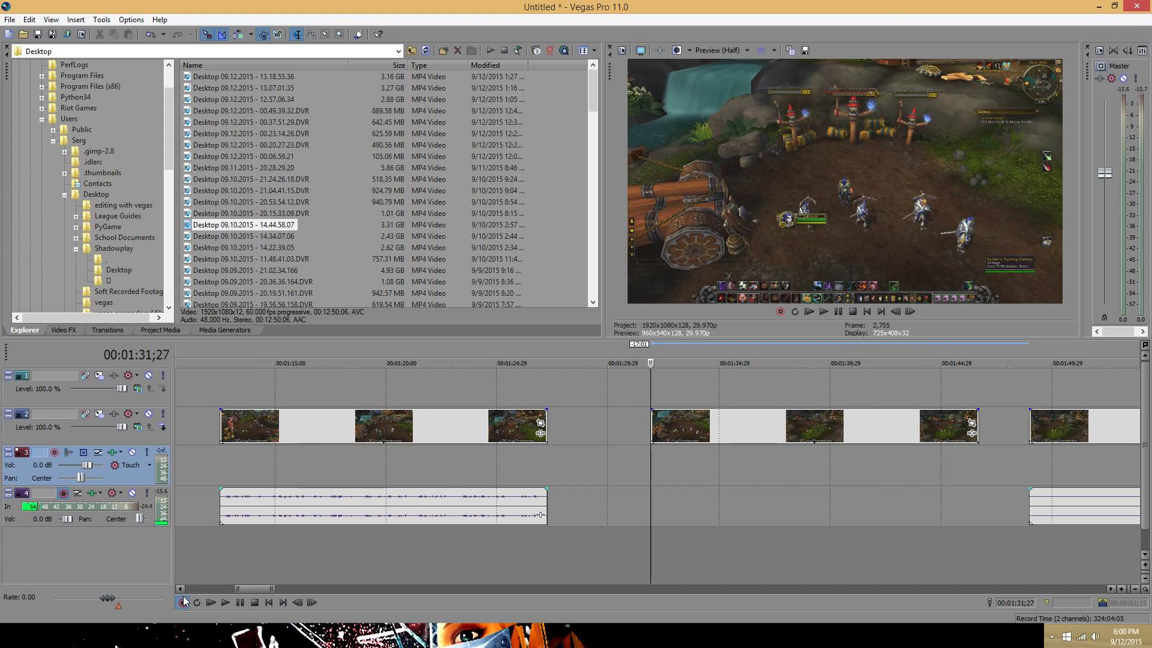
click(183, 602)
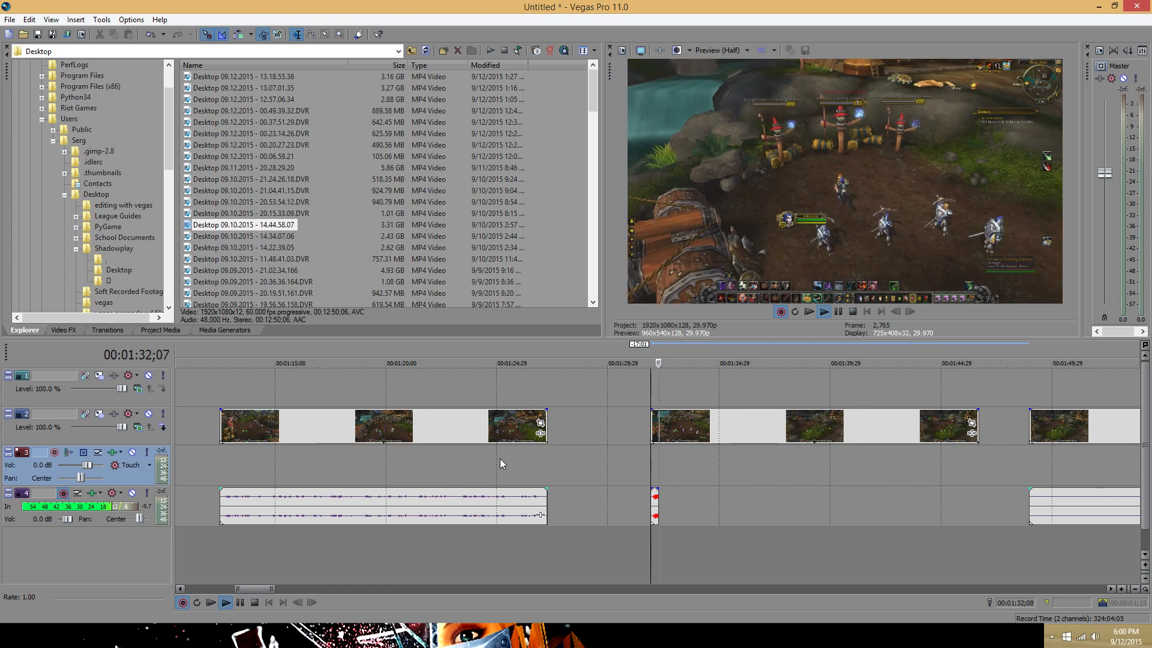
scroll(505, 458, down, 1)
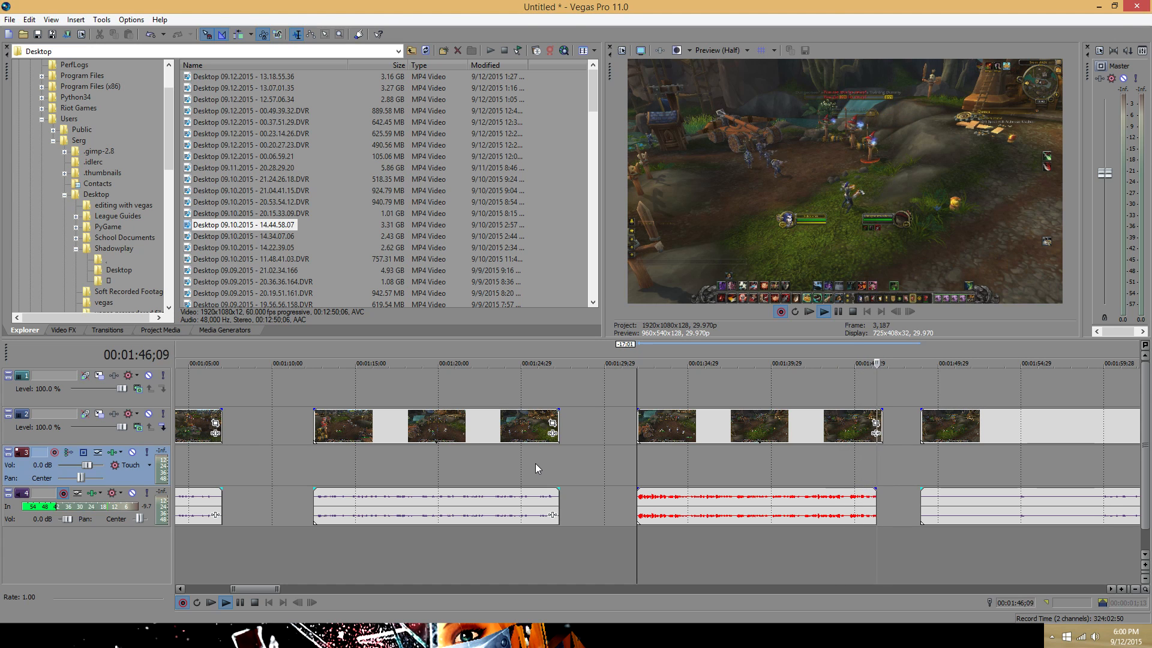
key(space)
click(646, 296)
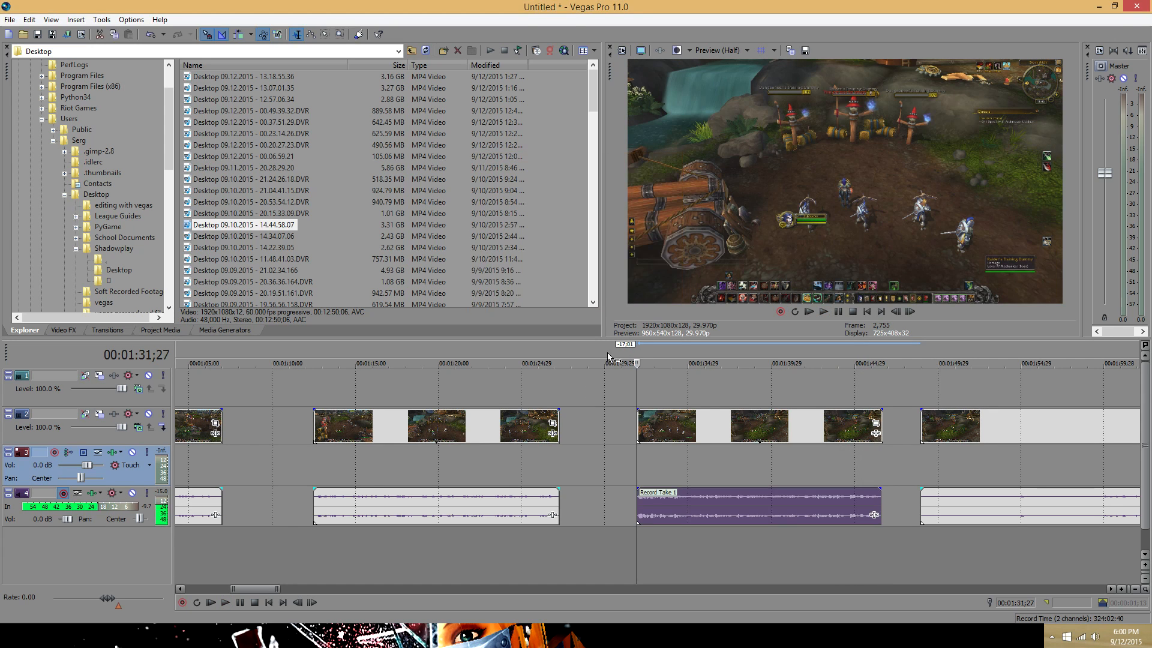
key(Delete)
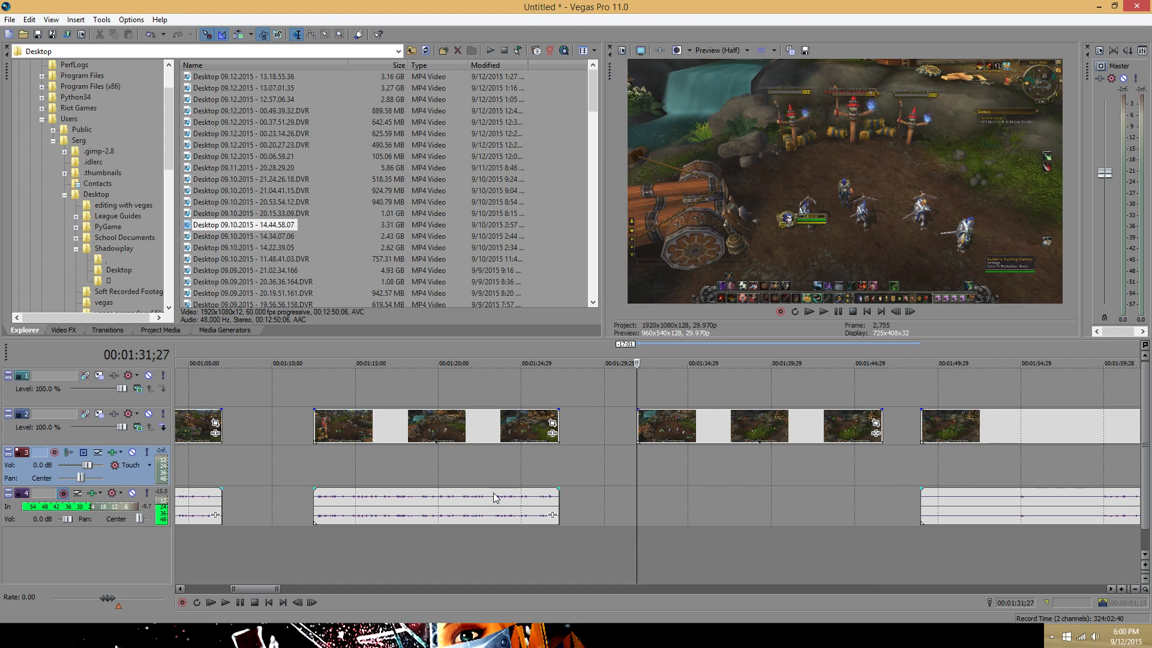
- Record a take on track 4 from 00:01:50;23 to about 00:01:58 beneath the gameplay piece and keep the recorded file
click(182, 602)
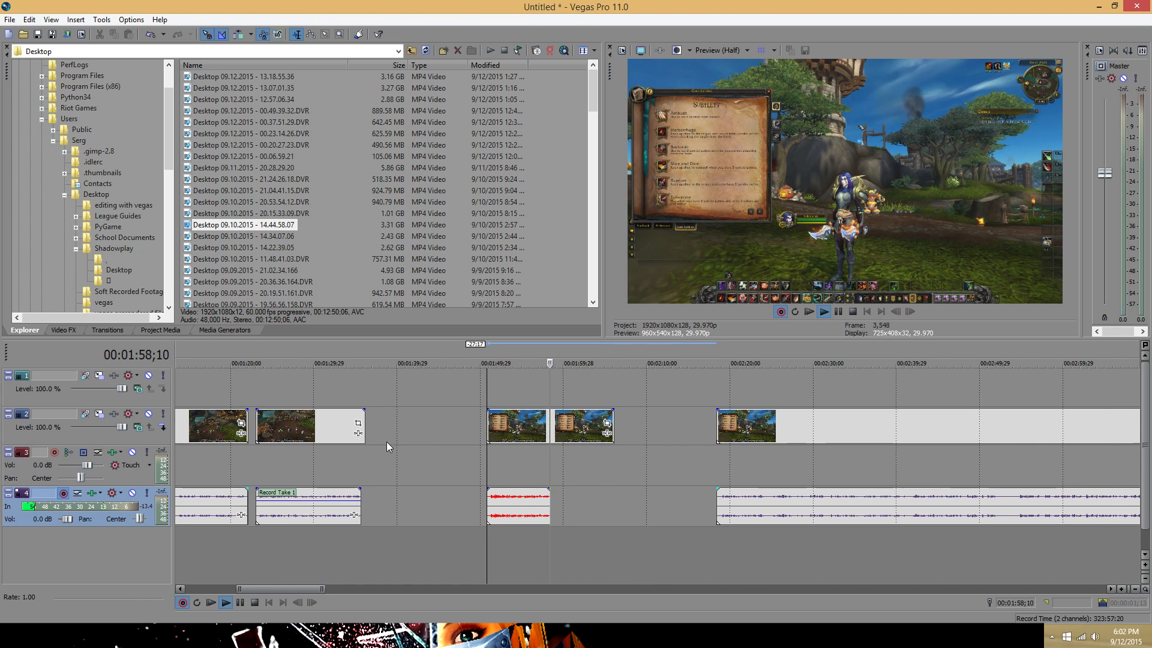
key(Escape)
click(646, 296)
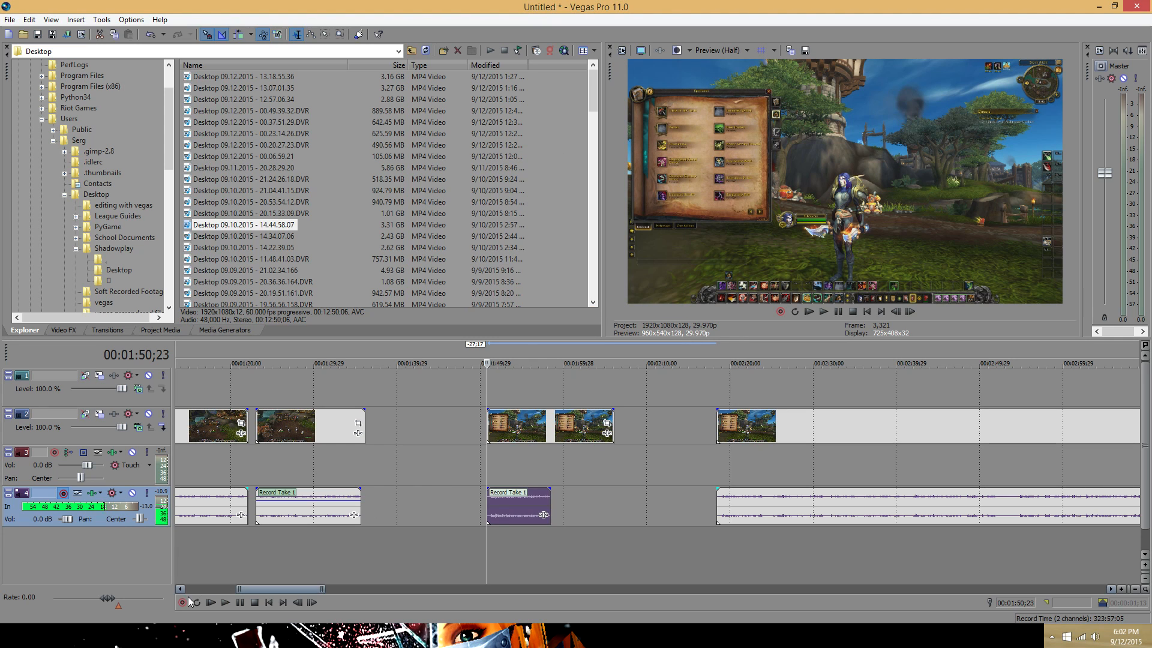
- Replace the take on track 4 beneath the gameplay piece at 00:01:50;23 with a newly recorded one
key(Delete)
key(ctrl+r)
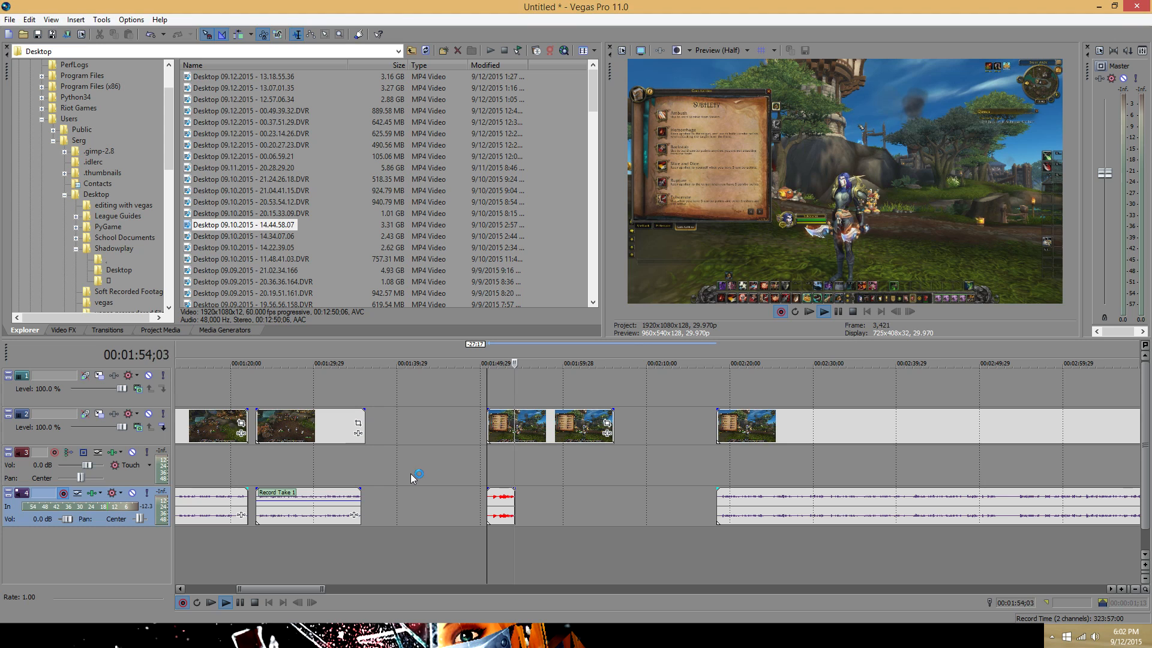
key(Escape)
click(653, 300)
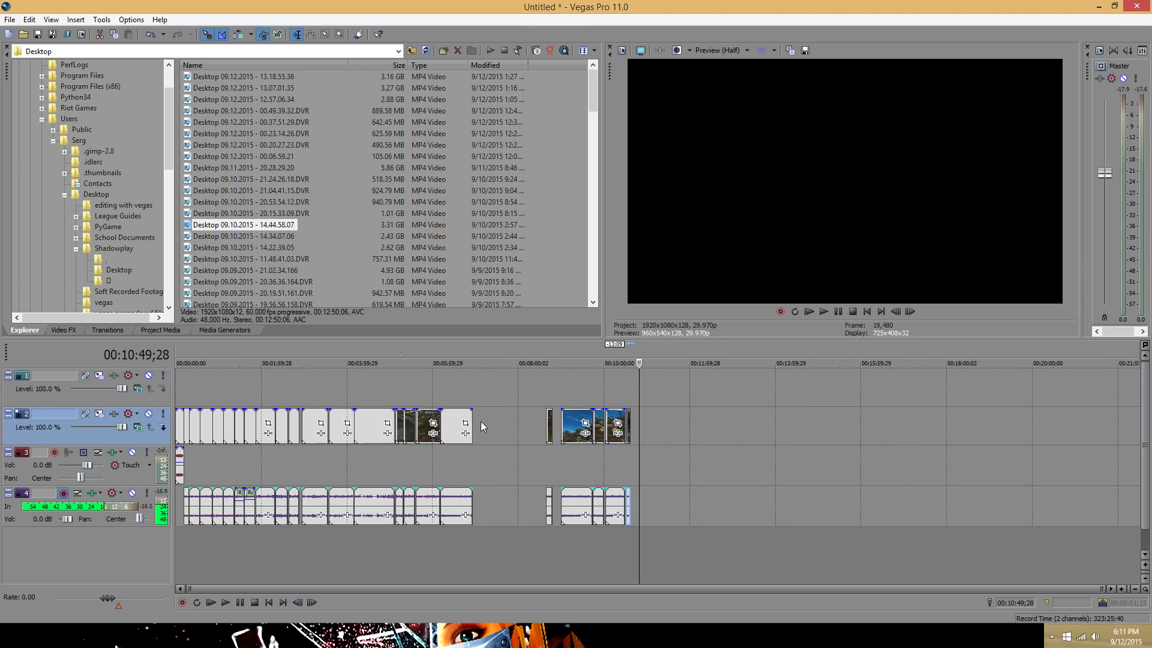
- Move the last group of gameplay pieces earlier, closing the gaps so they follow the main footage at about 00:06:58
click(545, 418)
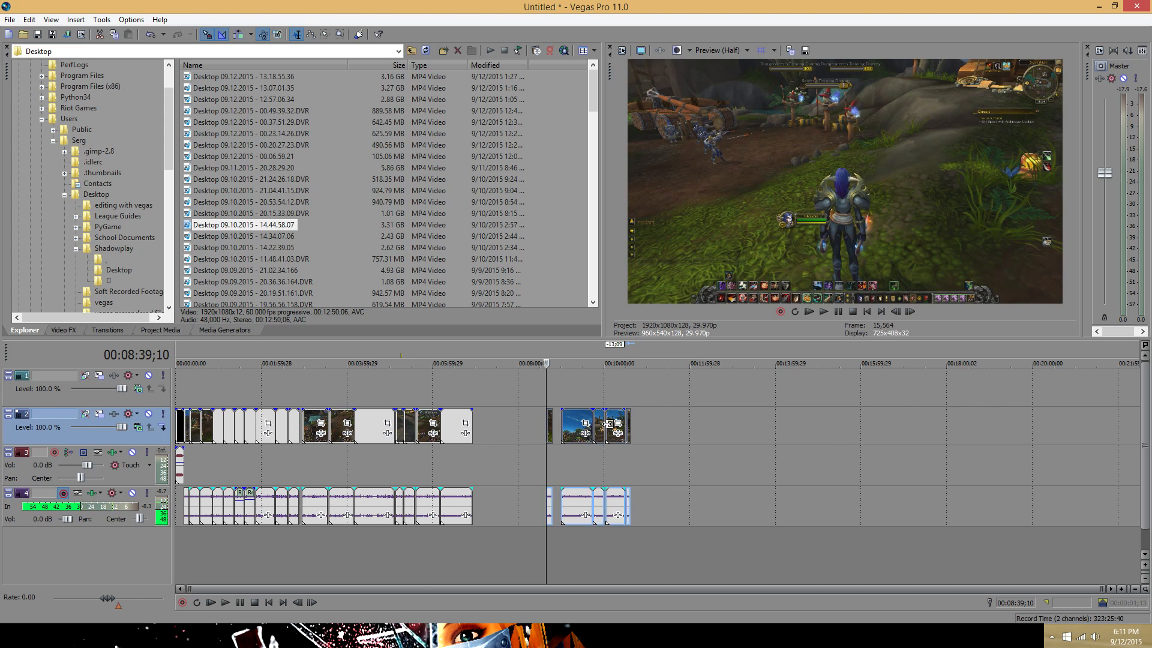
scroll(742, 436, up, 3)
drag(742, 436, 476, 436)
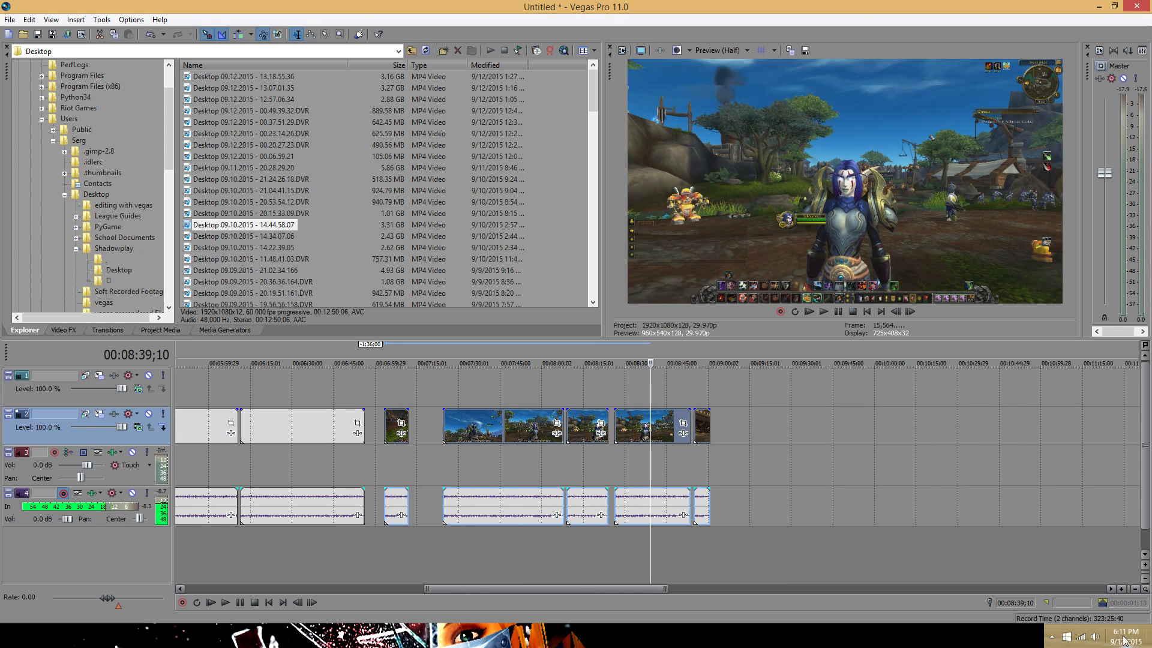
click(393, 413)
drag(398, 415, 428, 421)
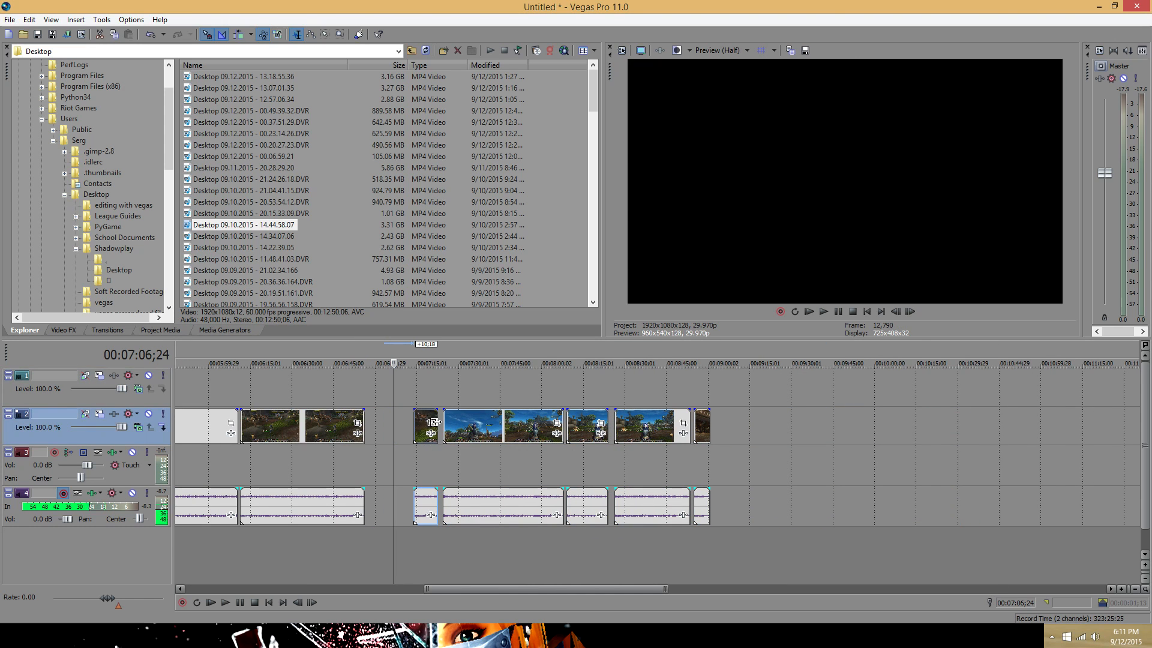
shift+click(705, 422)
drag(649, 428, 600, 426)
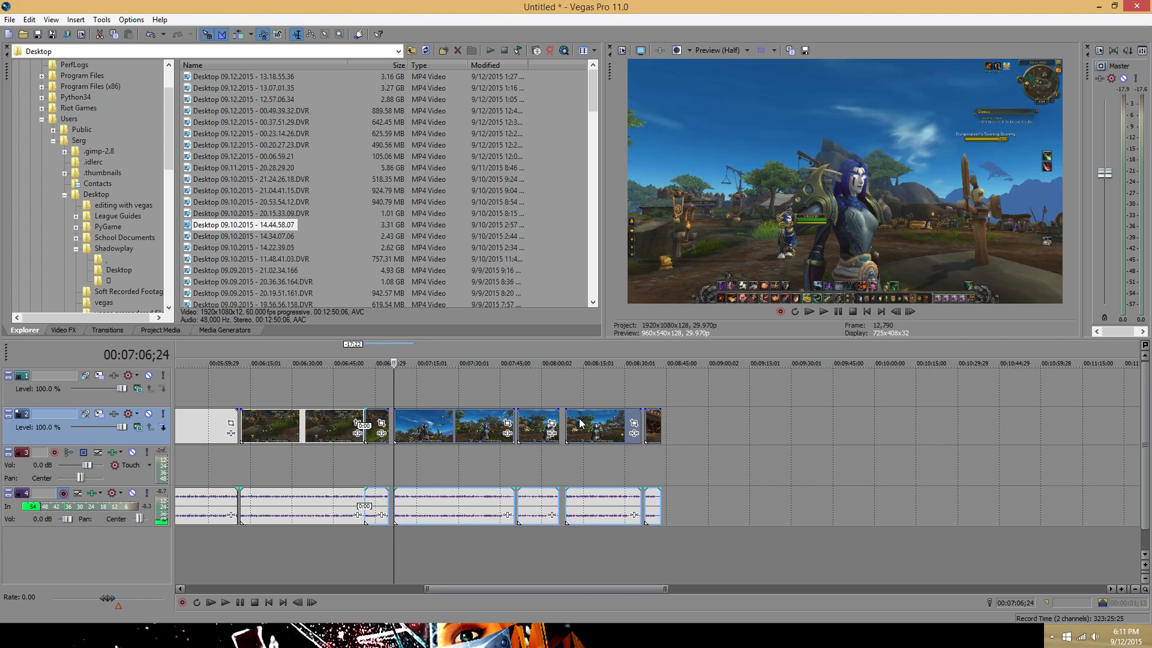
- Insert a text media event on track 1 at 00:00:30;20
click(344, 387)
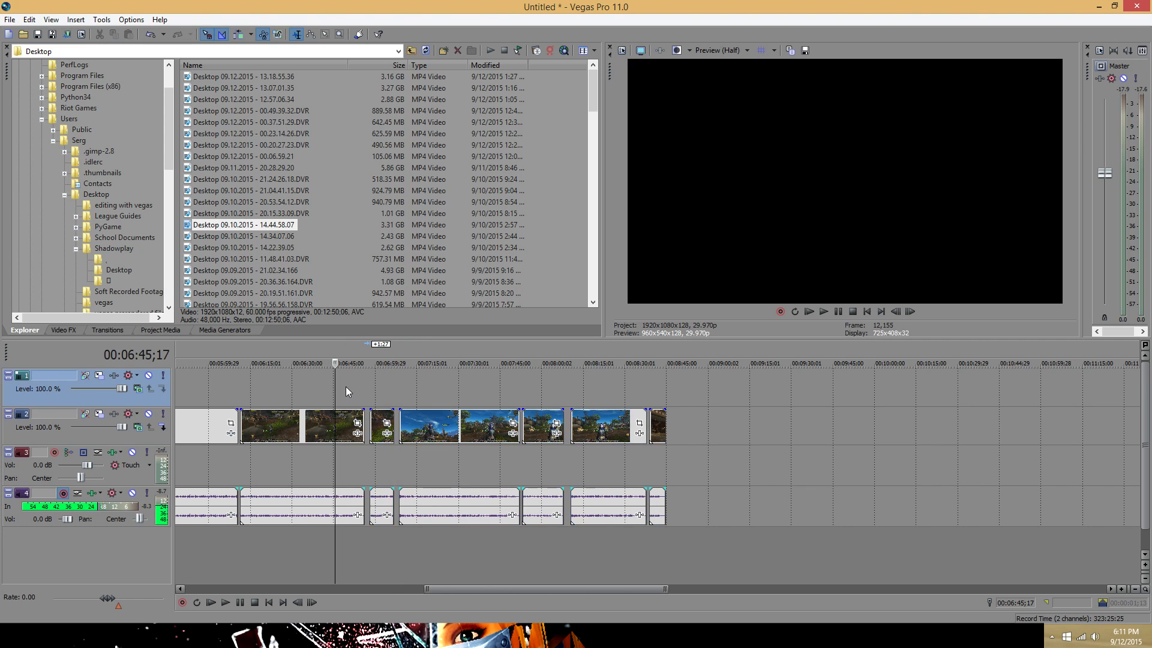
scroll(297, 390, down, 5)
scroll(490, 400, up, 7)
click(319, 398)
scroll(326, 392, down, 2)
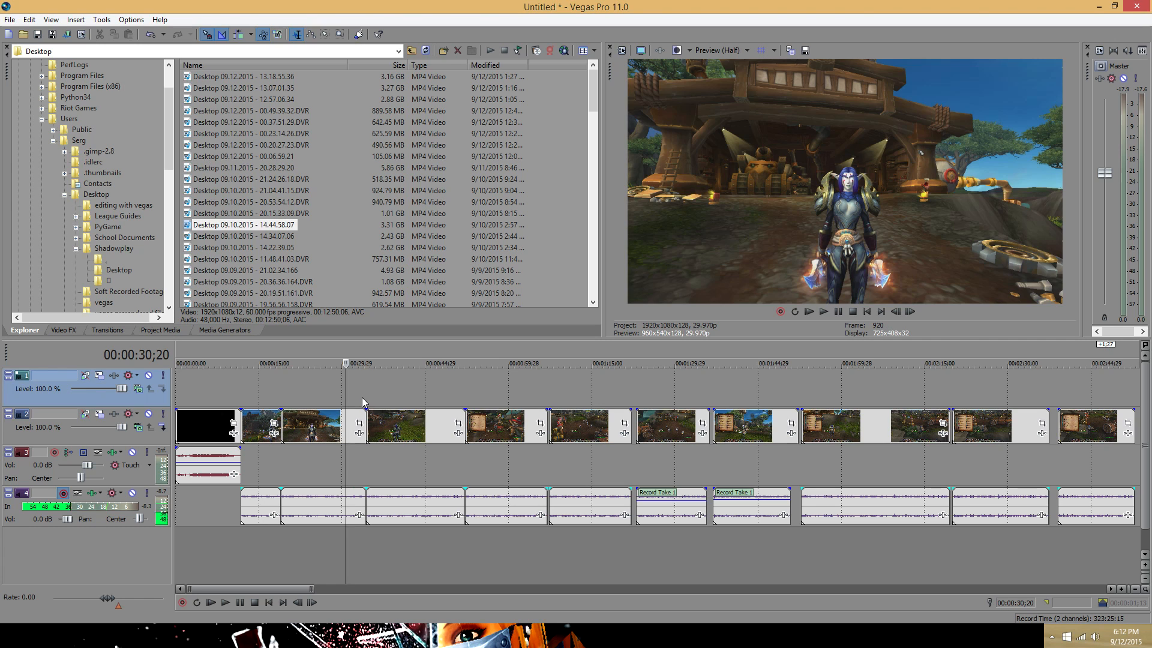
right_click(351, 377)
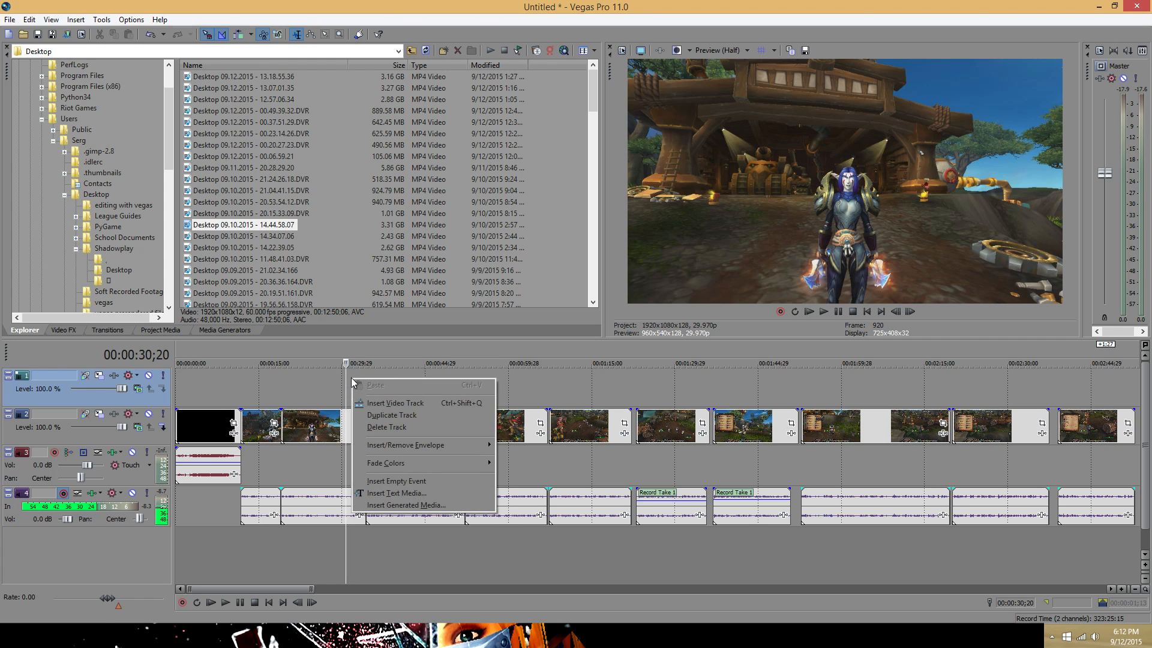
click(420, 493)
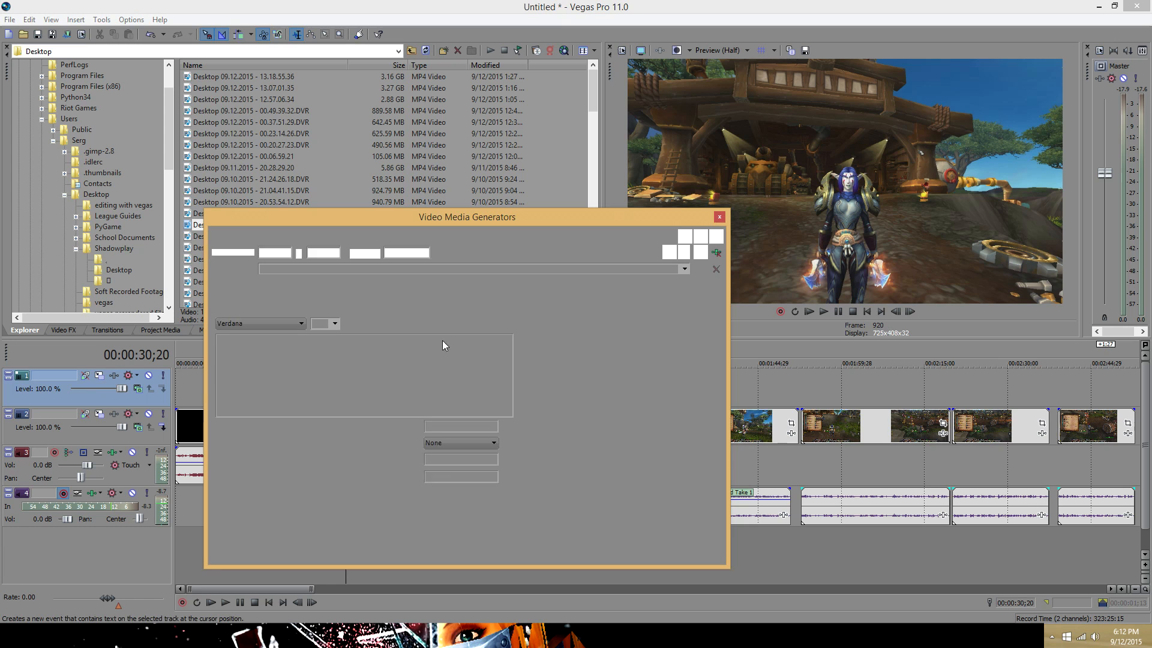
text(butt sex)
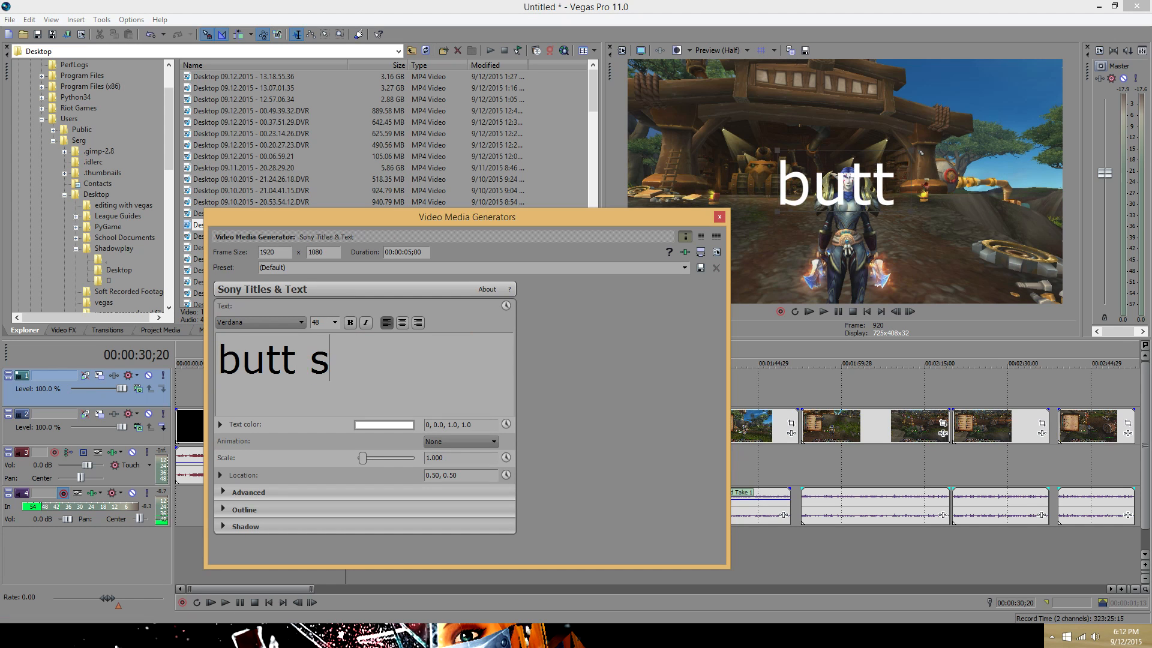
key(BackSpace)
key(BackSpace)
key(BackSpace)
key(BackSpace)
key(BackSpace)
key(BackSpace)
key(BackSpace)
key(BackSpace)
- Enter the title text "dalaran the rogue" in the Bebas font, scale it to 0.570 and place it at 0.50, 0.78 above the character
text(dal)
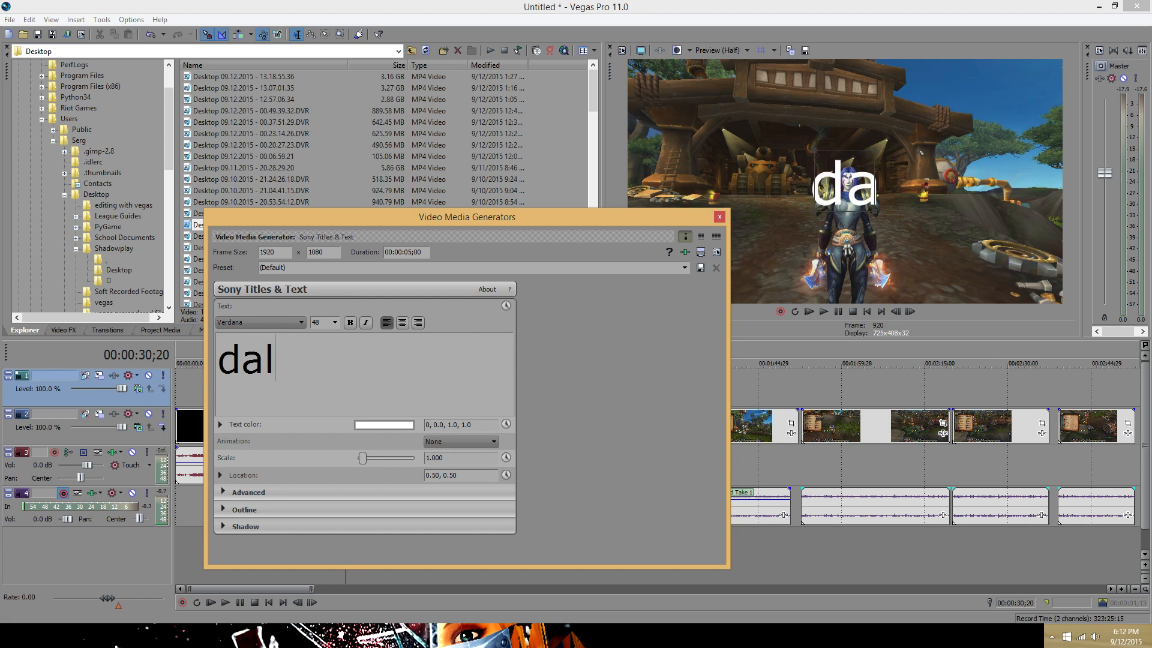
text(aran  the  rogue)
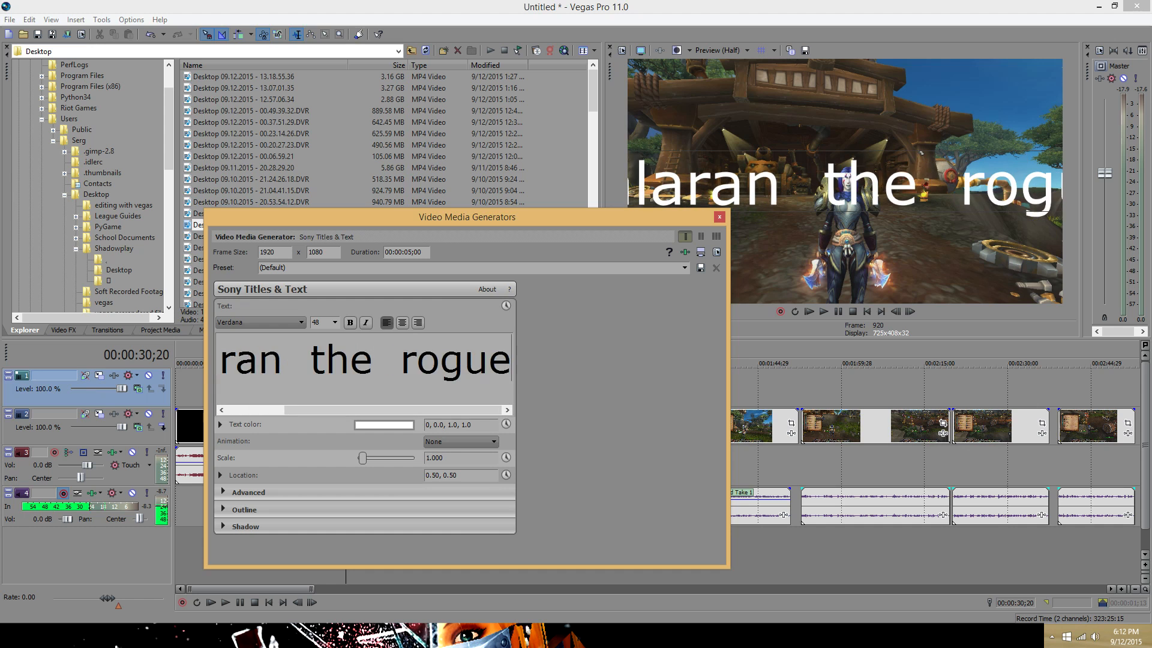
key(ctrl+a)
click(301, 323)
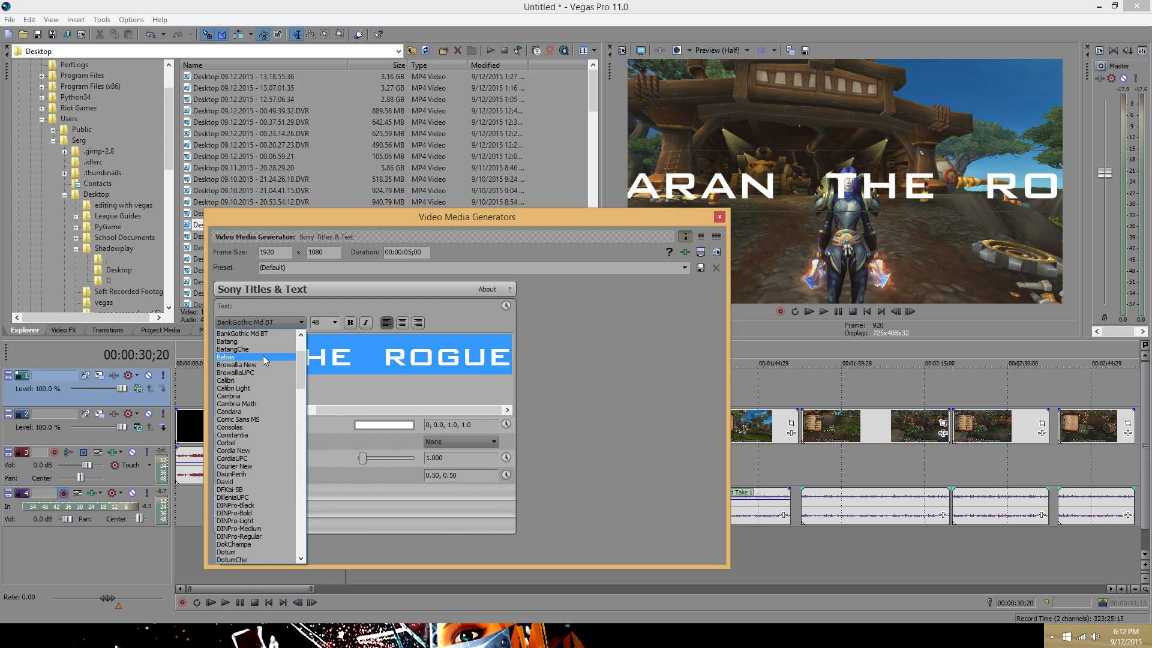
click(269, 361)
drag(1061, 177, 921, 115)
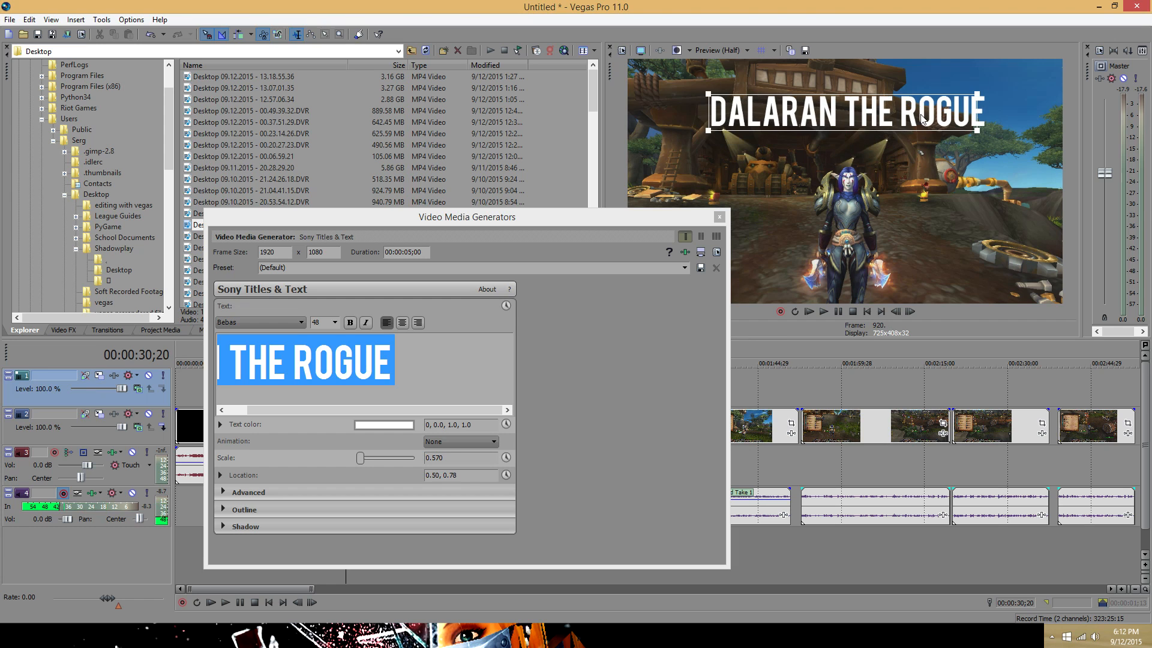
- Give the title a near-black outline about 6.4 wide and close the text generator
click(231, 510)
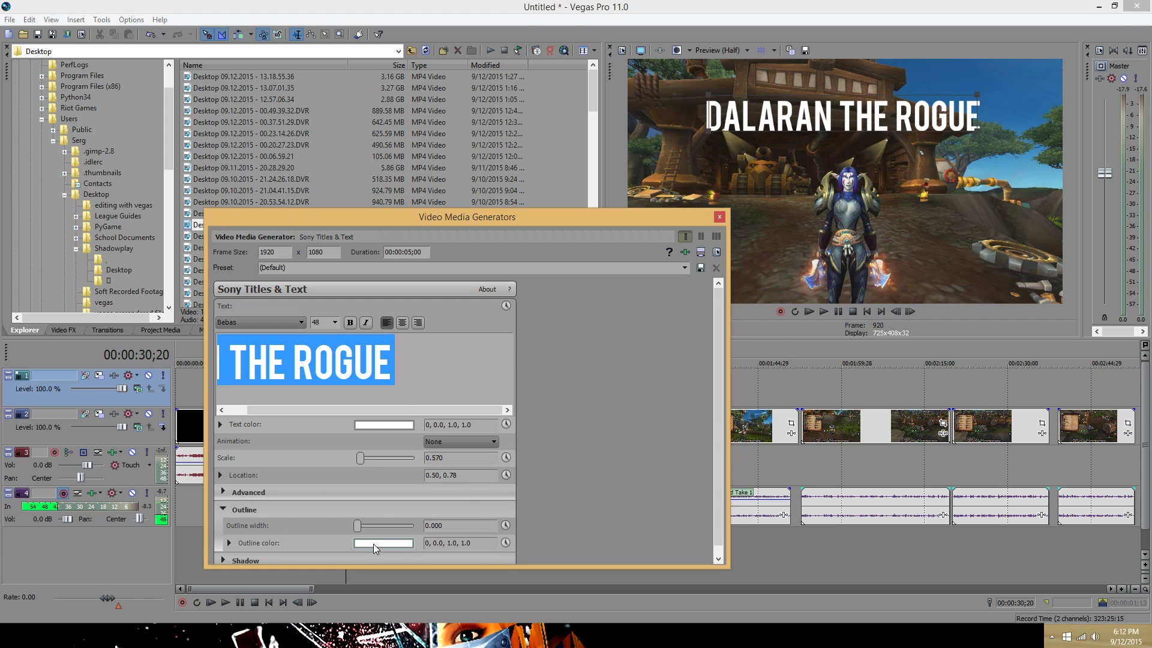
click(375, 544)
click(403, 611)
click(557, 523)
click(400, 526)
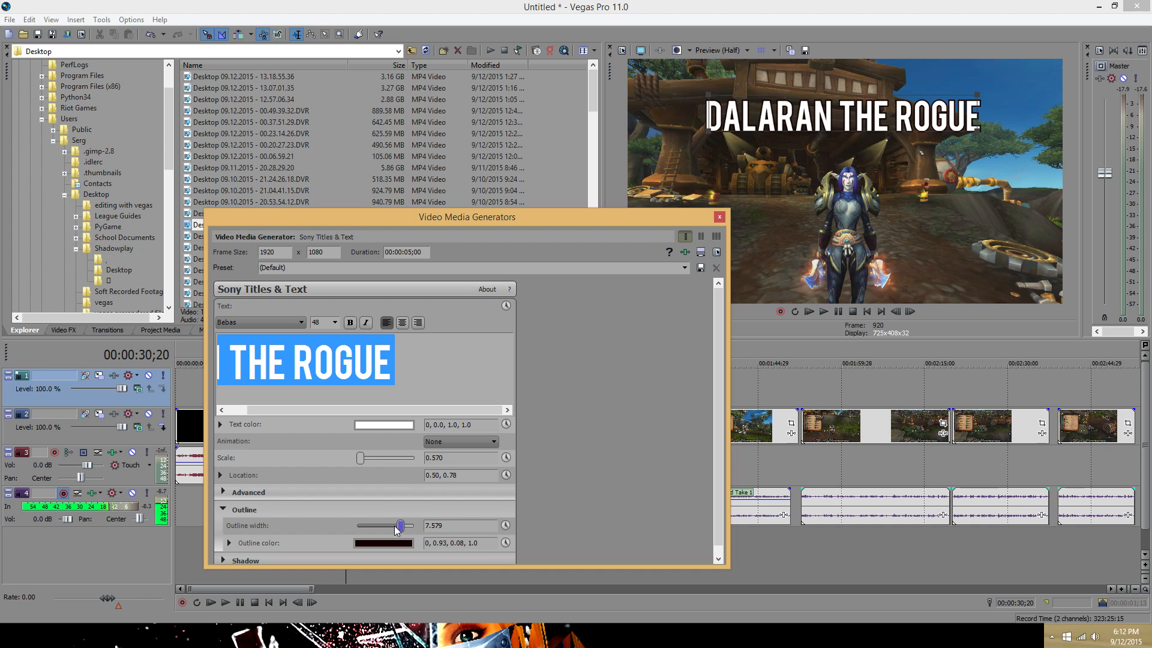
click(720, 217)
- Check the title event's properties and move the title along track 1 to start at about 00:00:08
right_click(357, 401)
click(384, 391)
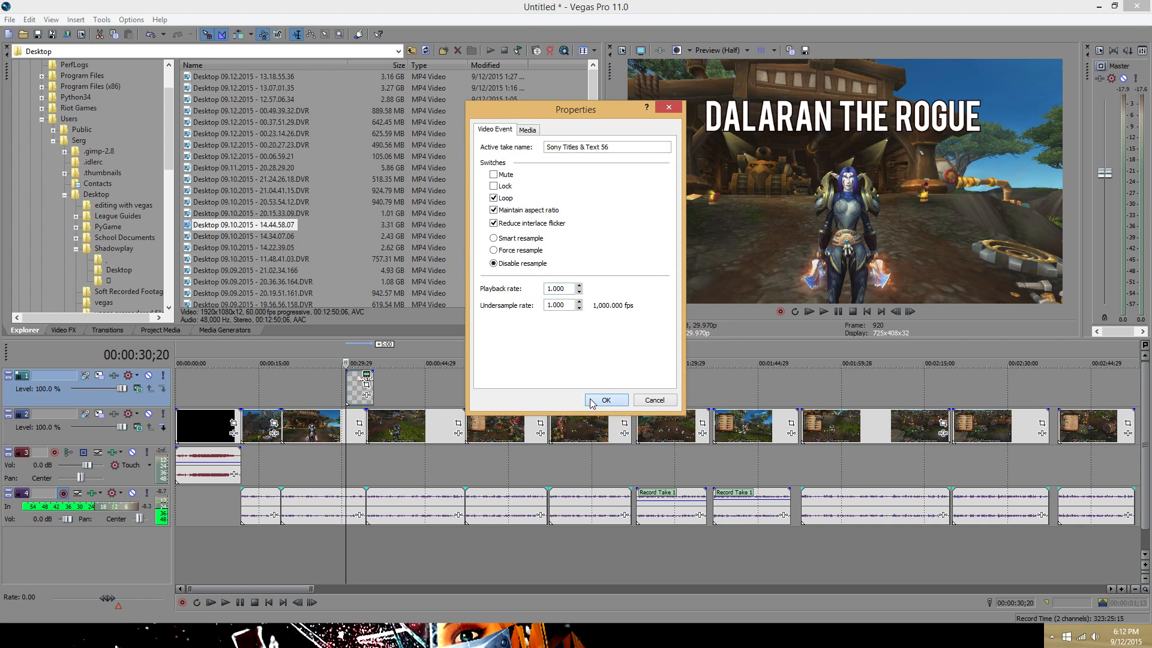
click(605, 400)
drag(355, 394, 226, 389)
- Paste the title on track 1 at 00:00:21;15 as a new copy of the source media
click(294, 386)
key(ctrl+v)
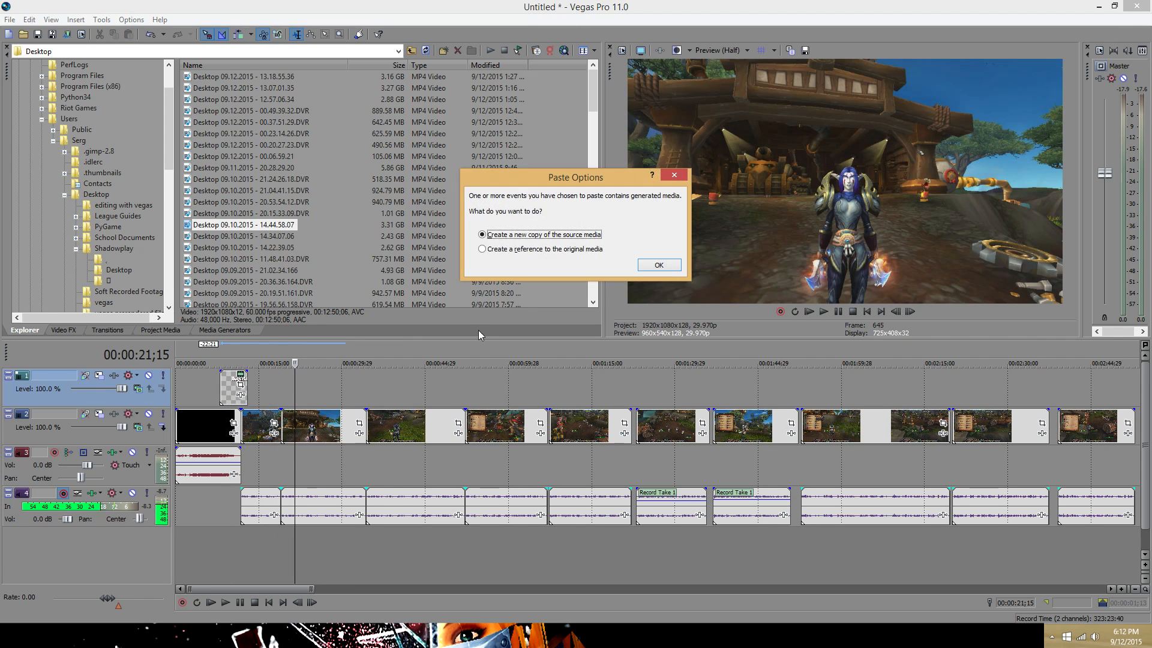
click(649, 267)
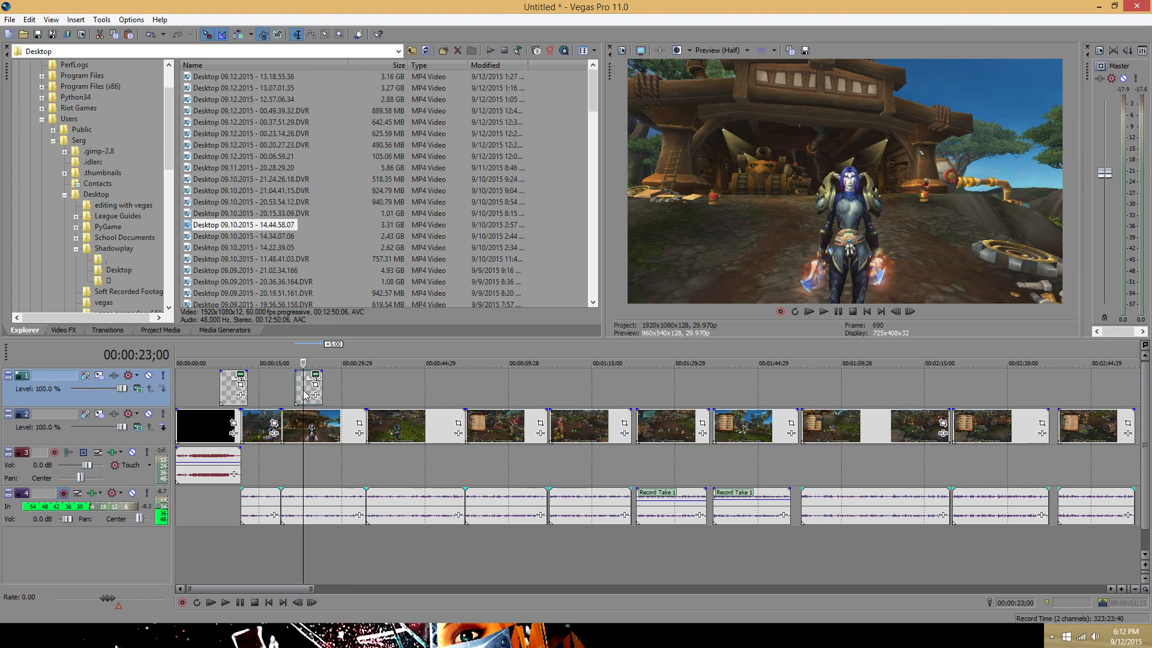
- Change the pasted title's text to "DALARAN THE BEST ROGUE EVER"
scroll(488, 380, up, 5)
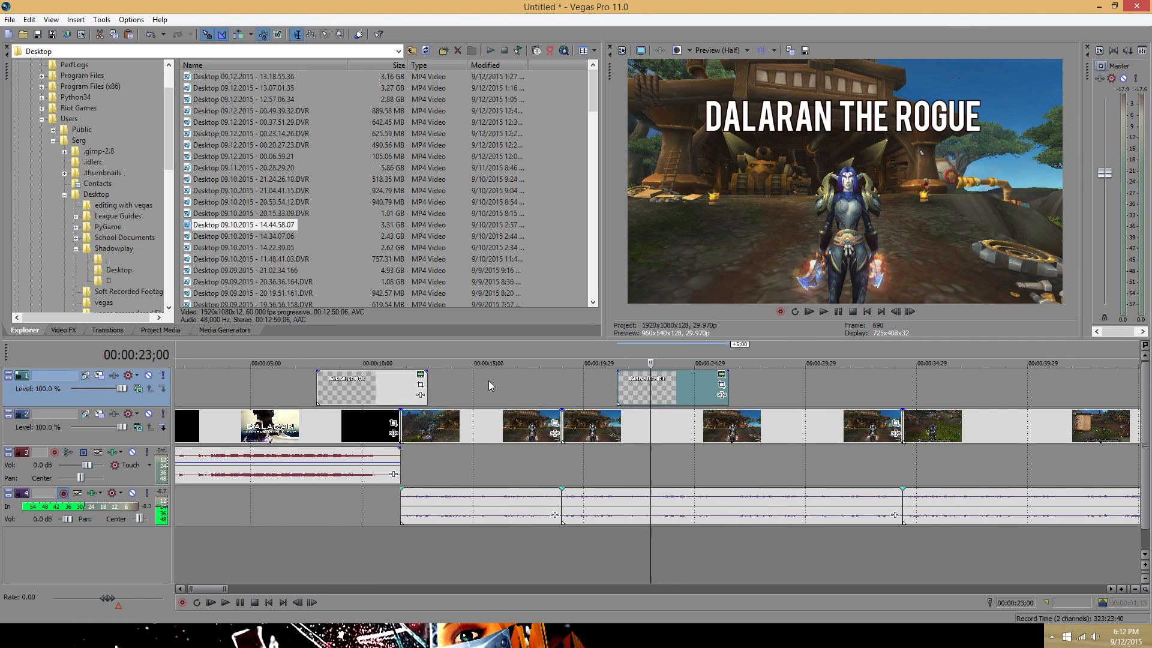
click(724, 373)
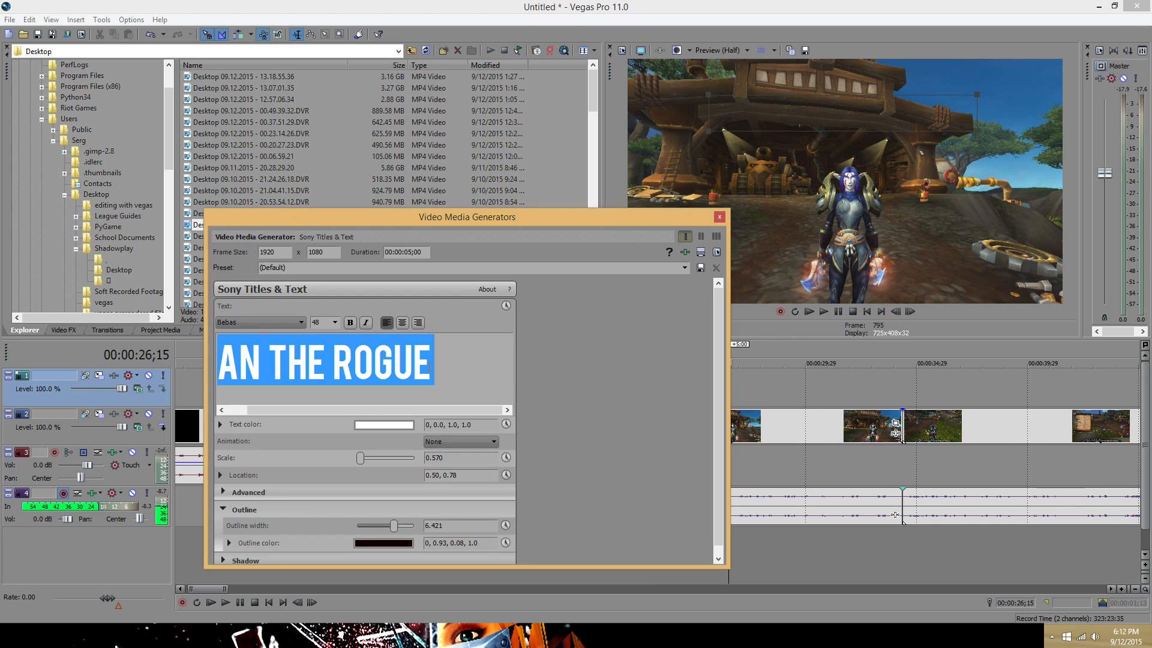
text(DALARAN SUC)
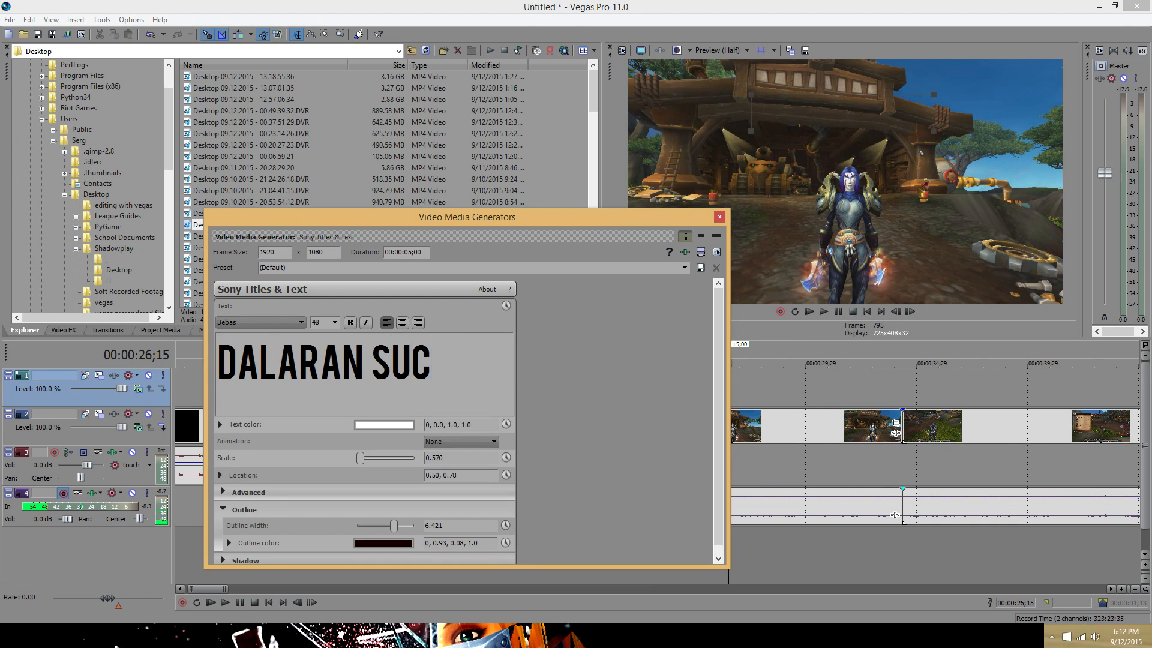
text(KS AT ROGU)
key(BackSpace)
key(BackSpace)
key(BackSpace)
key(BackSpace)
key(BackSpace)
key(BackSpace)
key(BackSpace)
key(BackSpace)
key(BackSpace)
key(BackSpace)
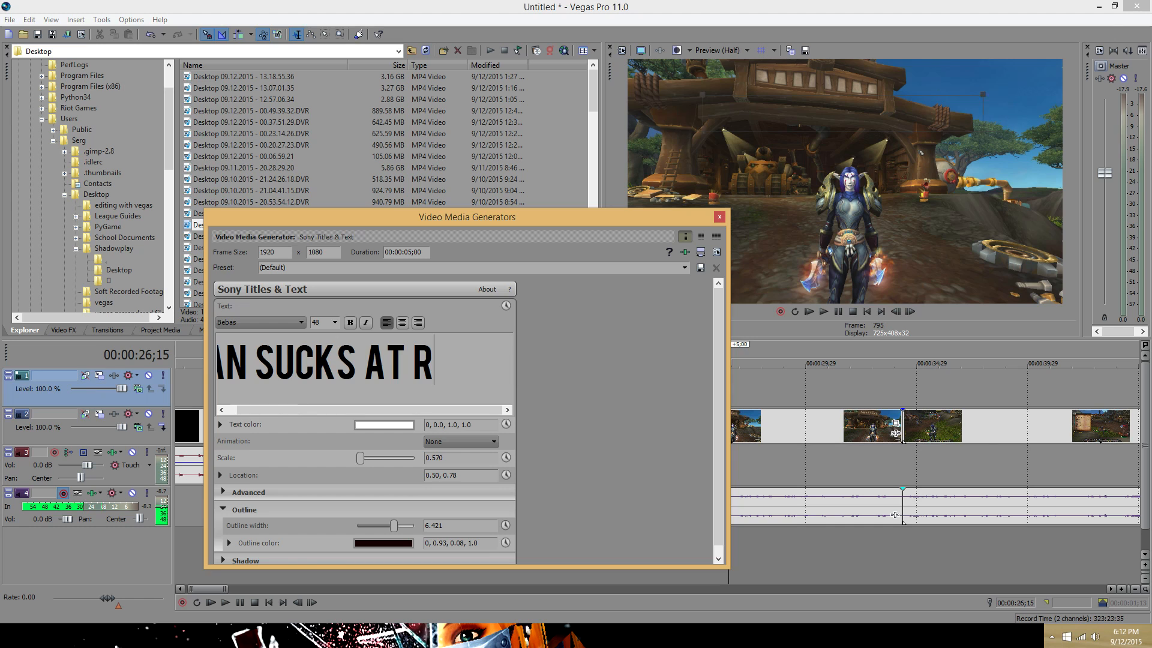
key(BackSpace)
key(BackSpace)
key(BackSpace)
text(THE BES)
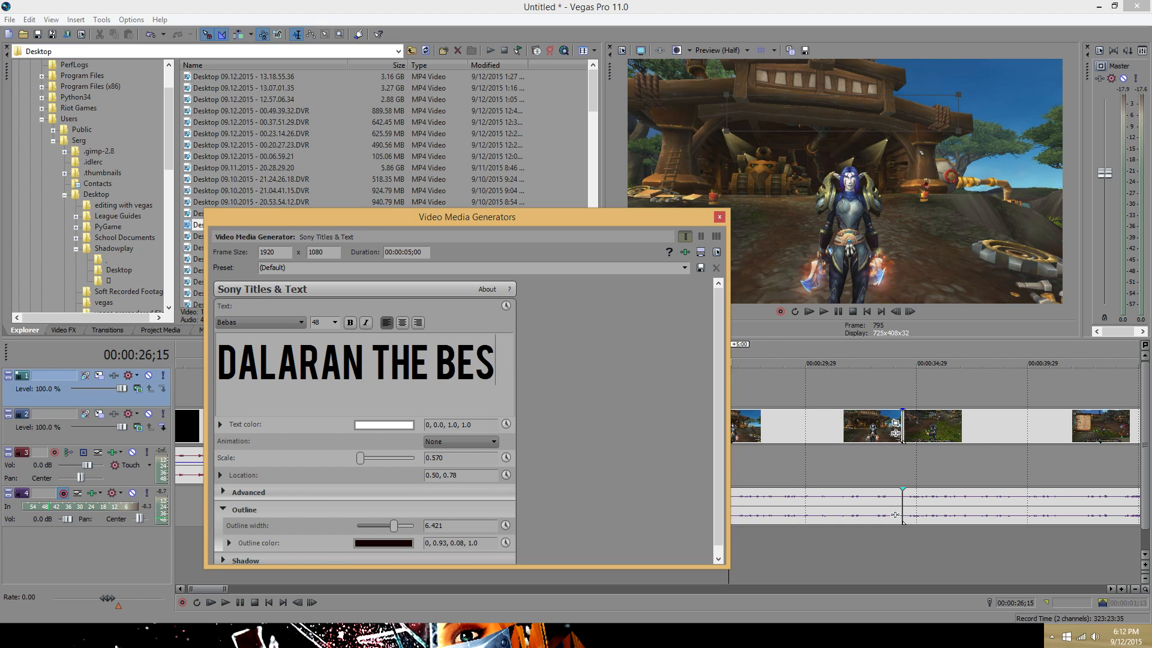
text(T ROGUE EVER)
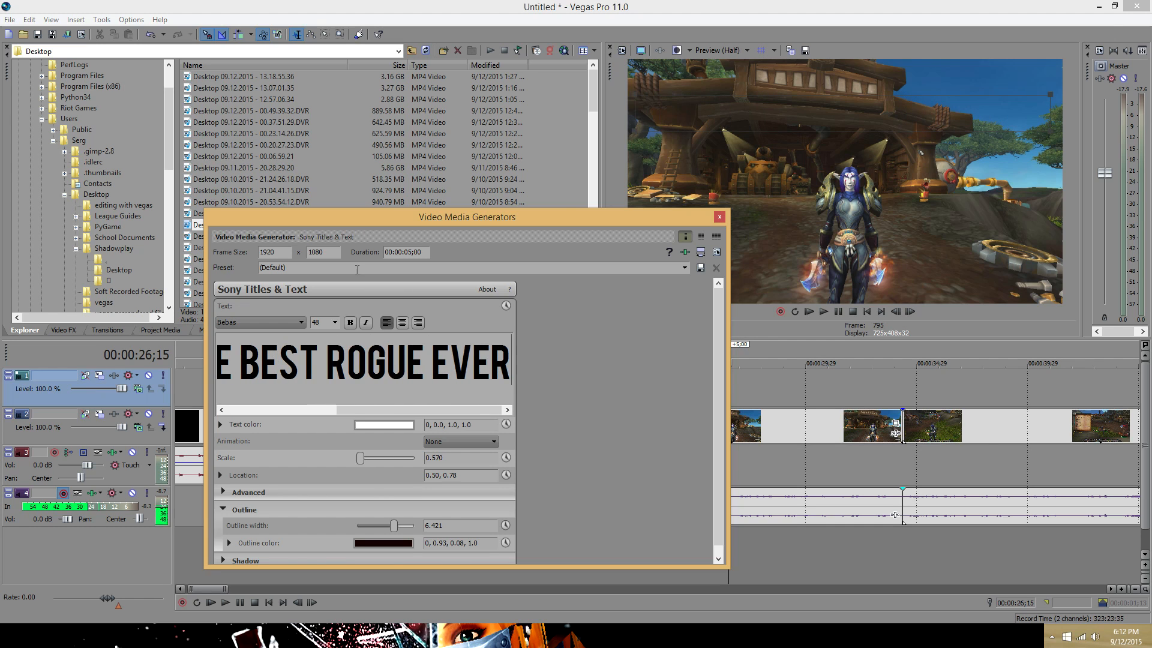
click(720, 217)
- Preview the second title and move the first title, "DALARAN THE ROGUE", to start at about 00:00:11
click(649, 363)
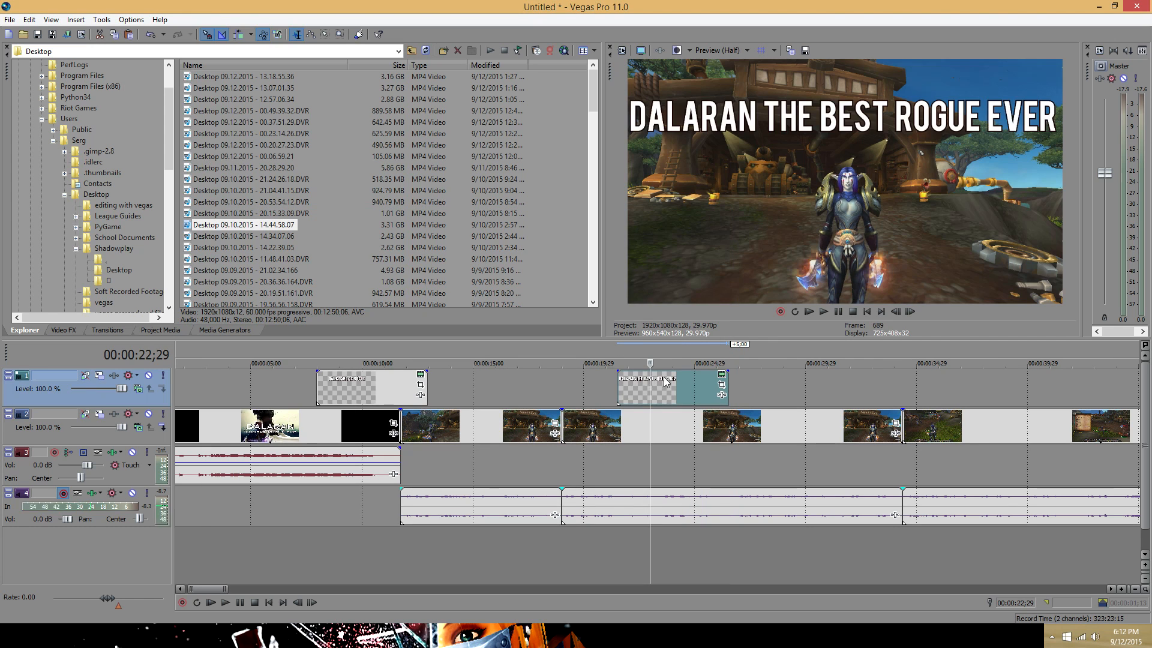
click(664, 392)
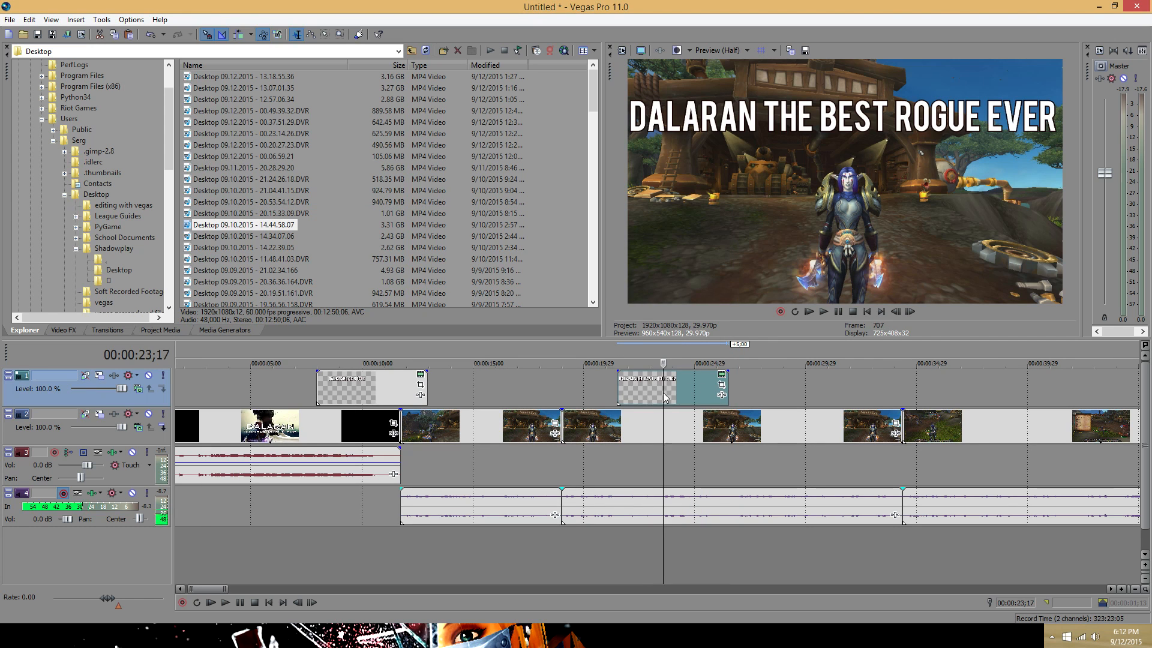
click(404, 390)
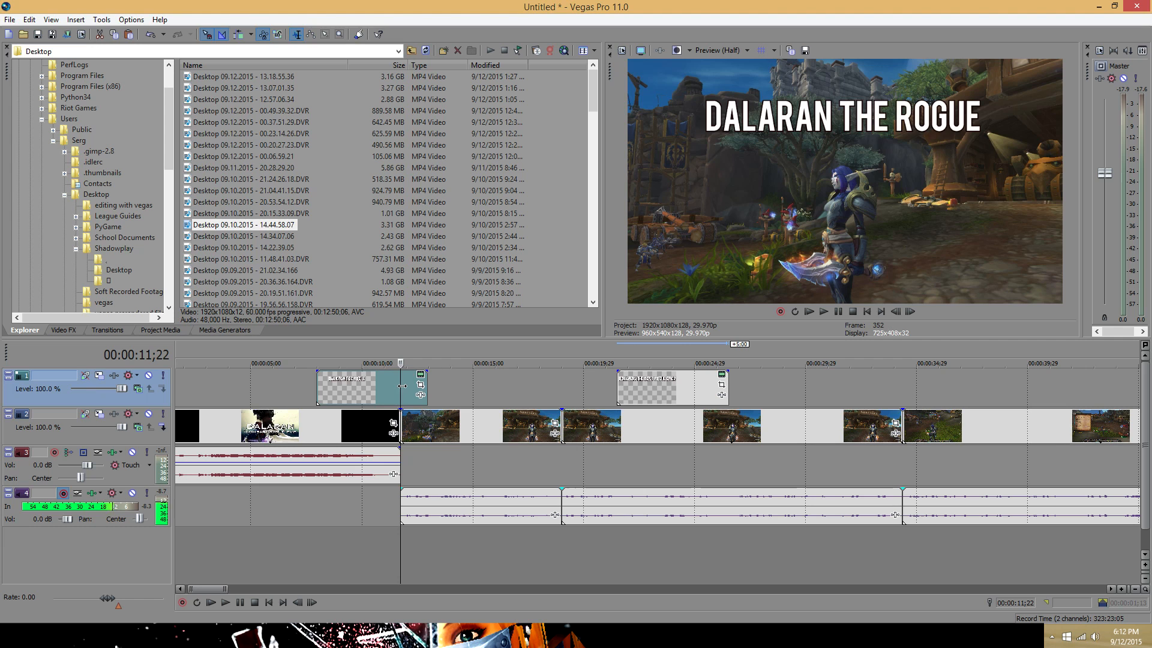
drag(402, 385, 445, 391)
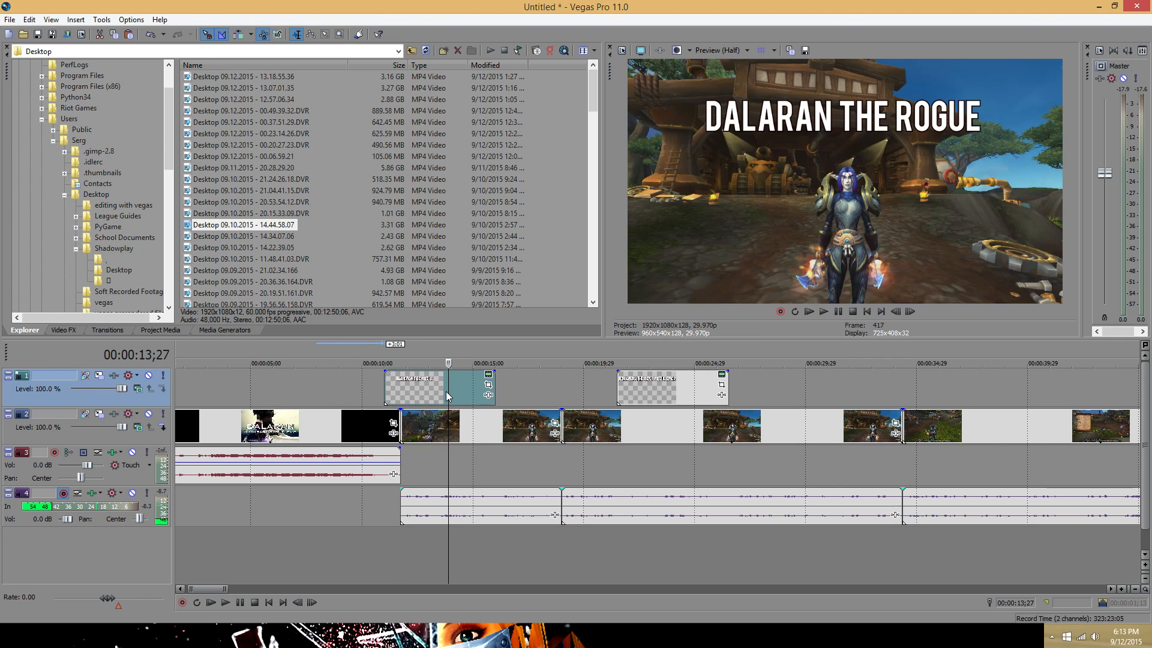
- Paste another new copy of the title at 00:00:31;20, and delete both it and the "DALARAN THE BEST ROGUE EVER" title
click(843, 388)
key(ctrl+v)
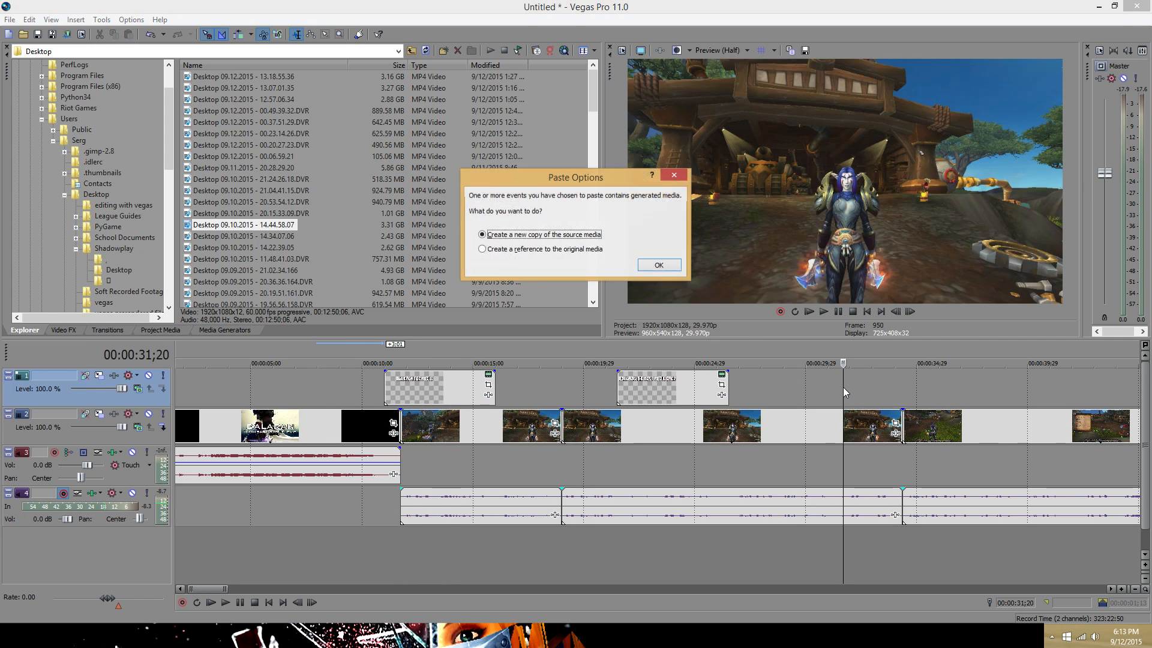
key(Return)
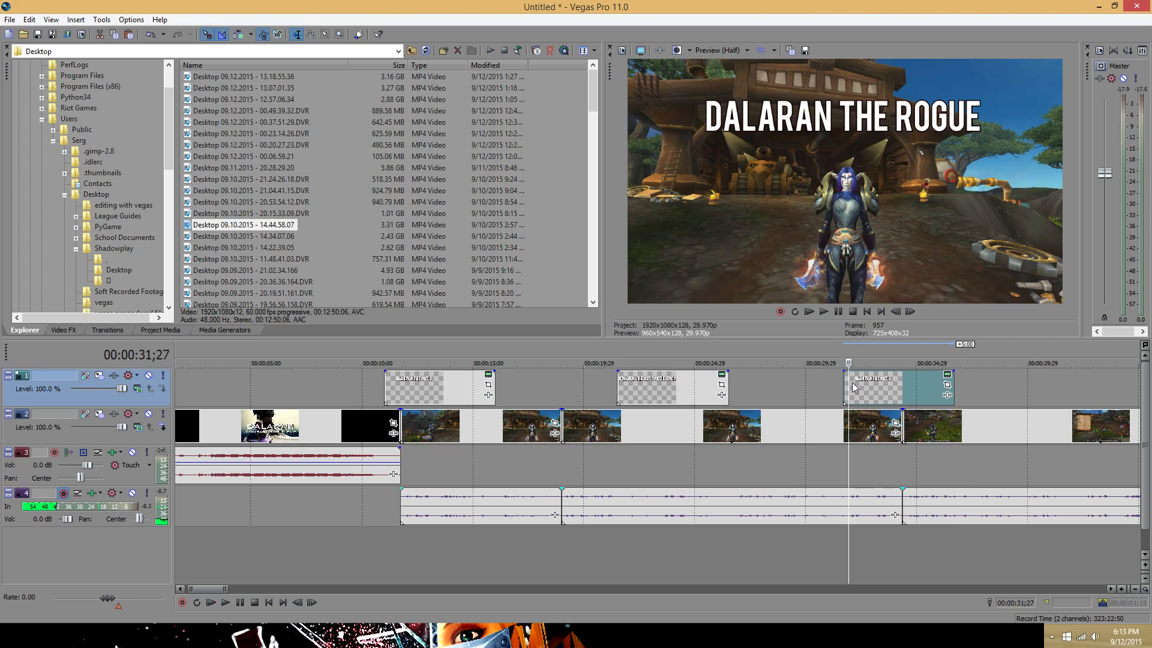
key(Delete)
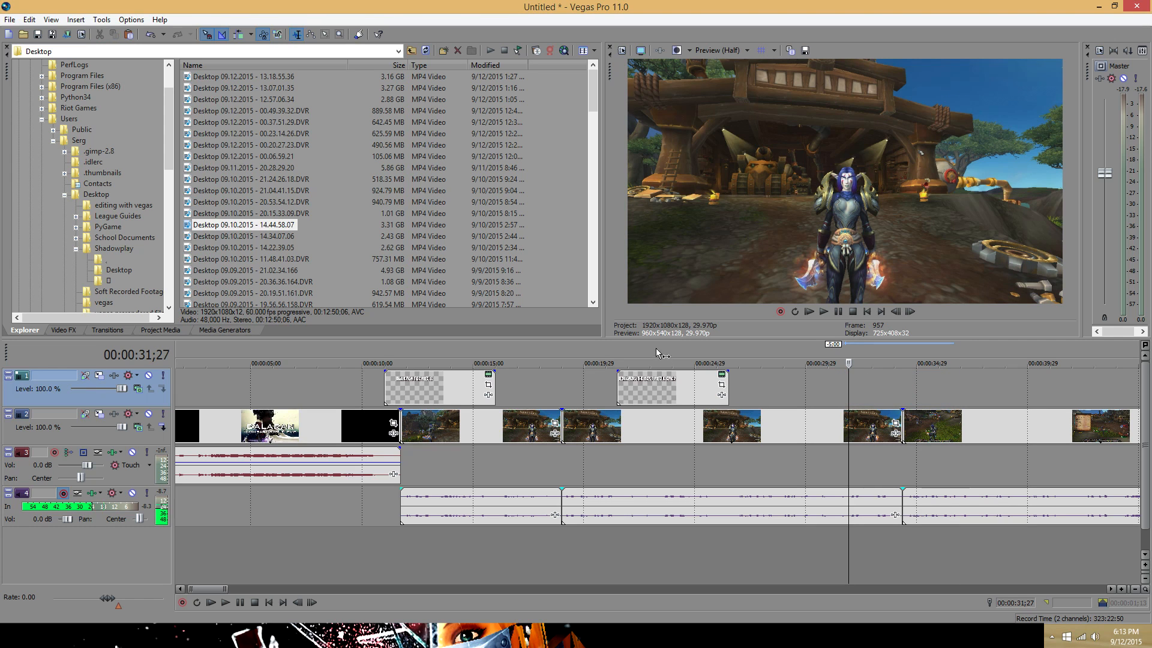
click(660, 387)
key(Delete)
- Play the footage from about 00:00:17, just after the remaining title
click(566, 388)
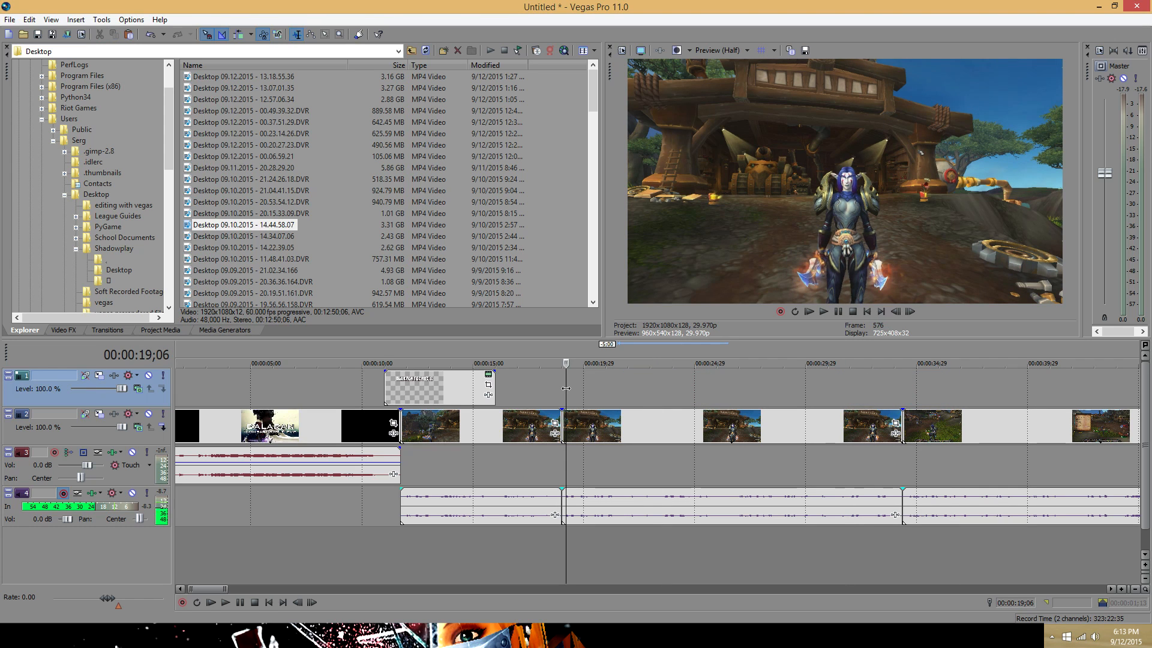
click(417, 387)
click(516, 383)
key(space)
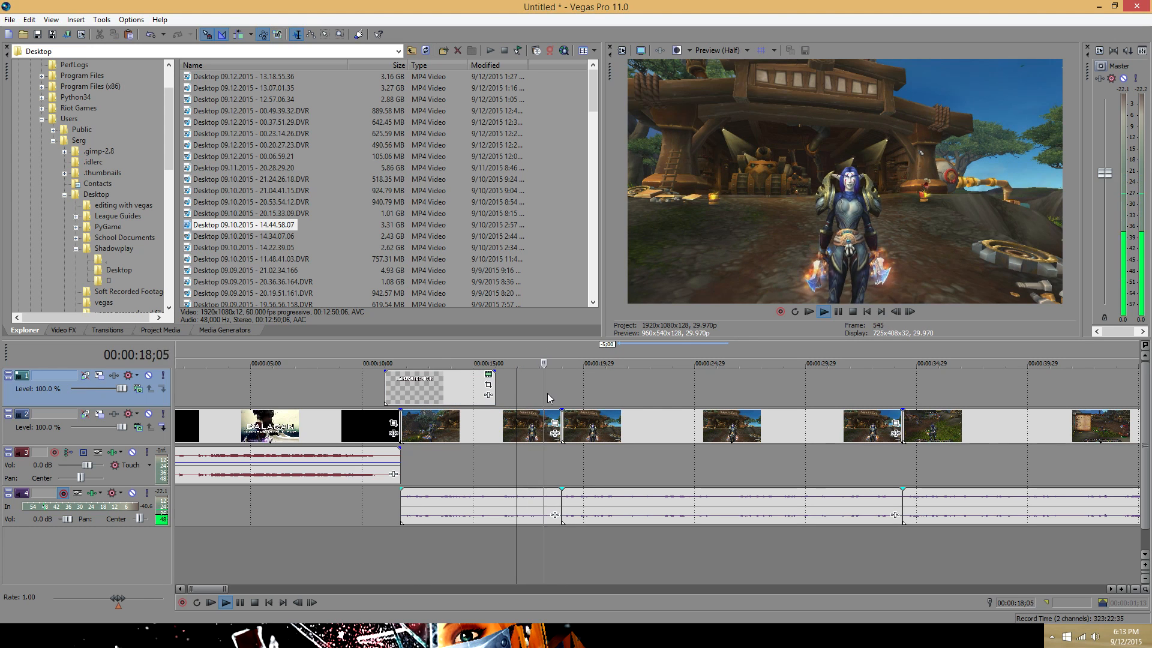
- Stop the playback and add the Paragraphic EQ and Smooth/Enhance effects to audio track 4
key(space)
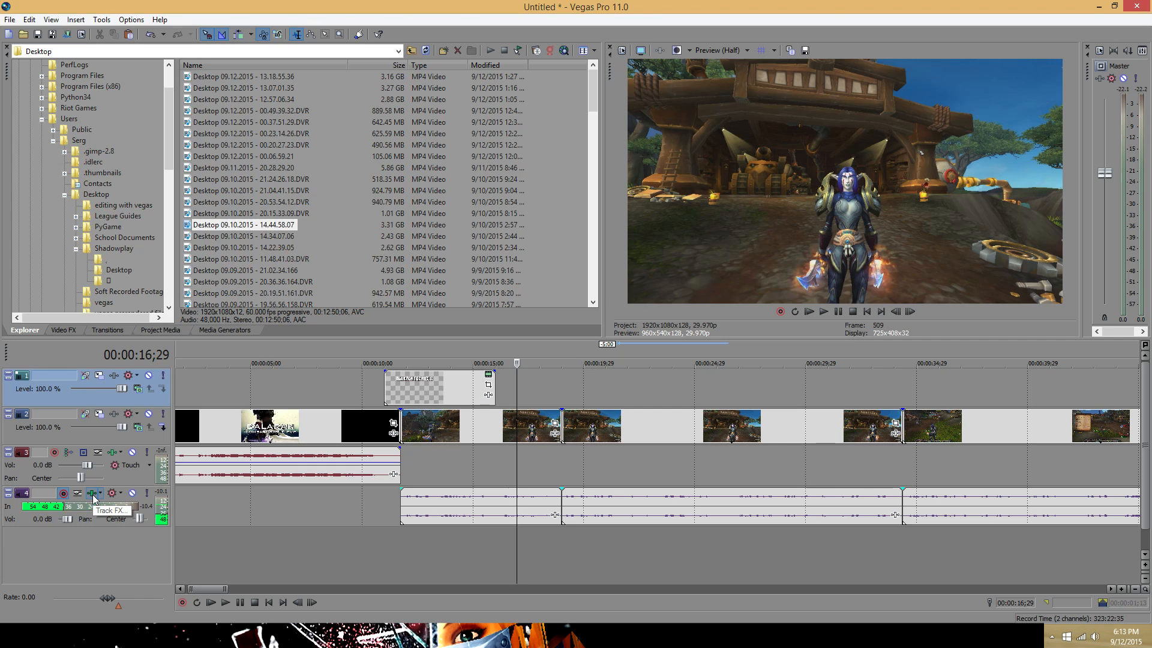
click(92, 494)
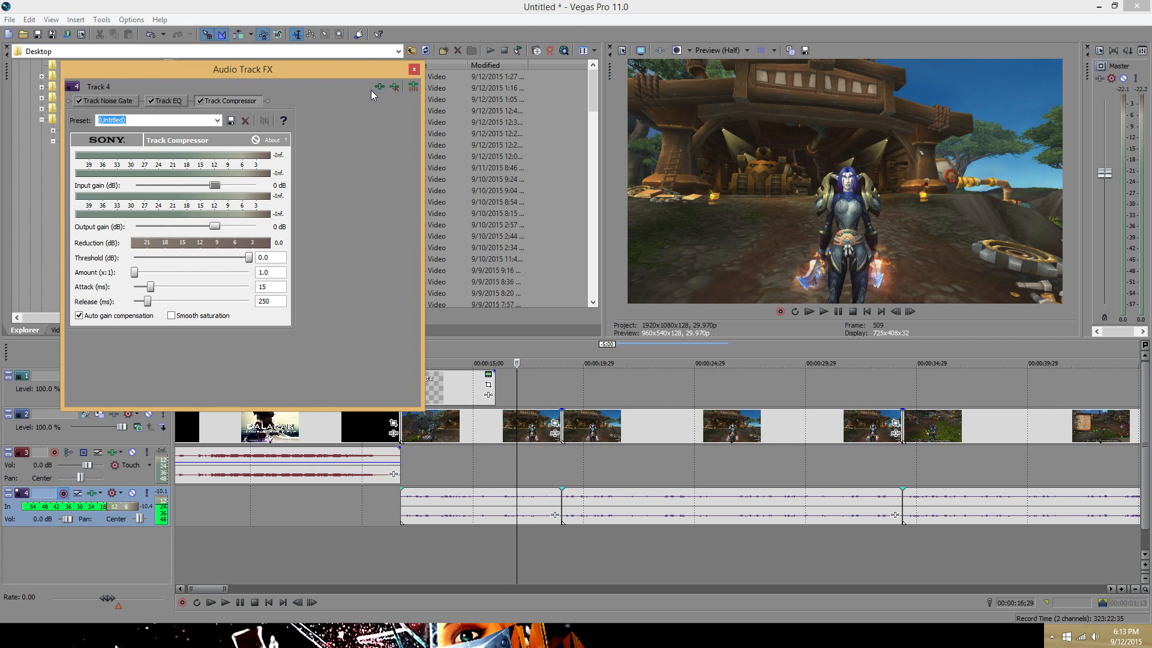
click(374, 88)
double_click(345, 445)
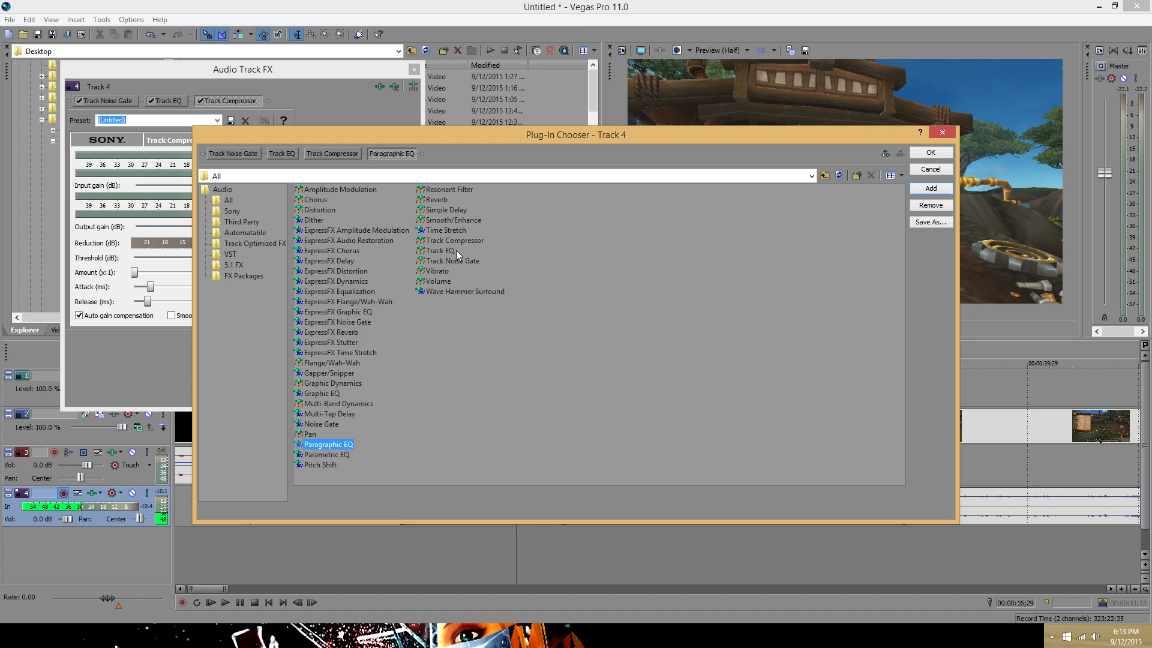
double_click(449, 221)
click(930, 152)
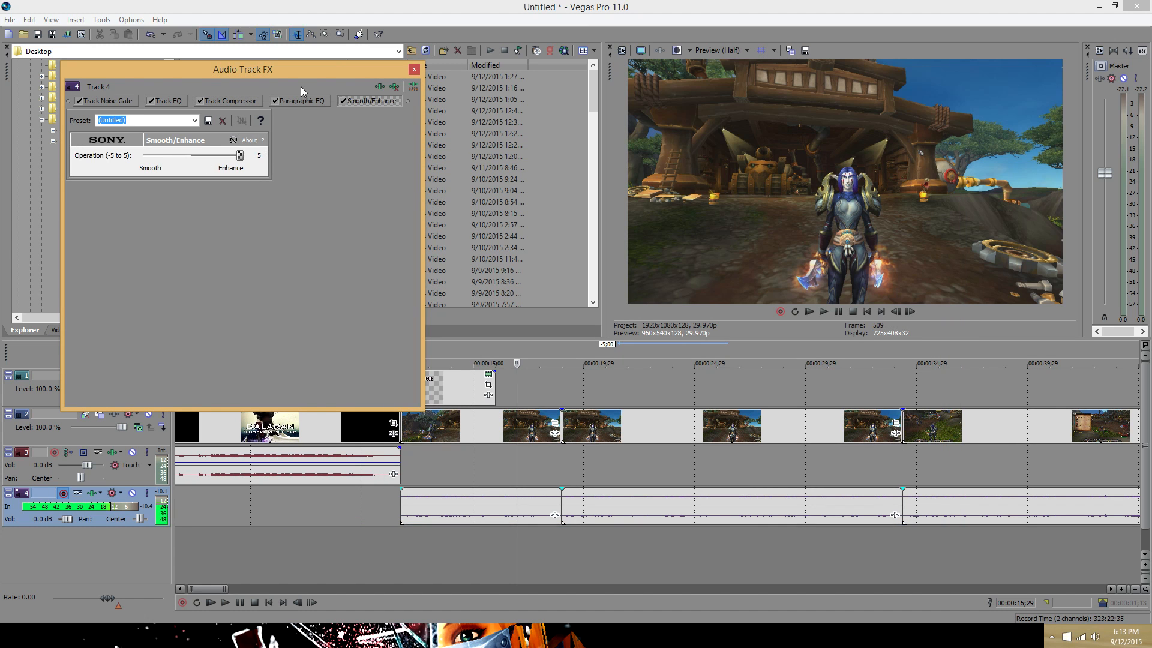
- Load the Youtube preset in the Paragraphic EQ and, during playback, set Dry out to -1.4 dB and Wet out to -0.5 dB
click(297, 101)
click(320, 120)
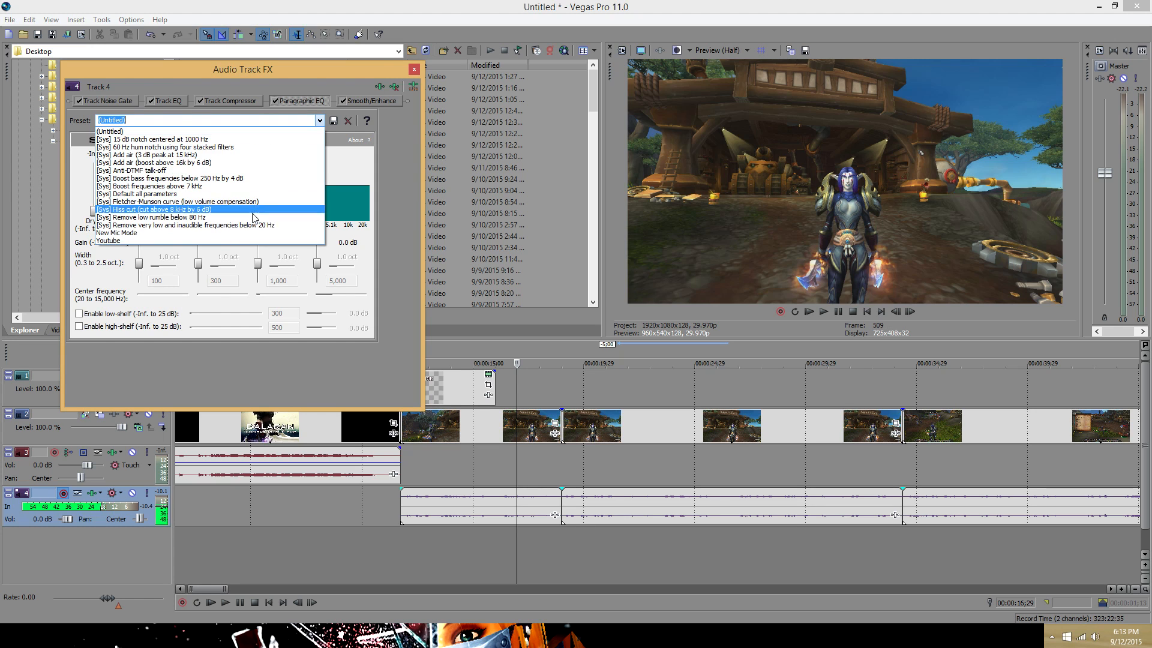
click(232, 241)
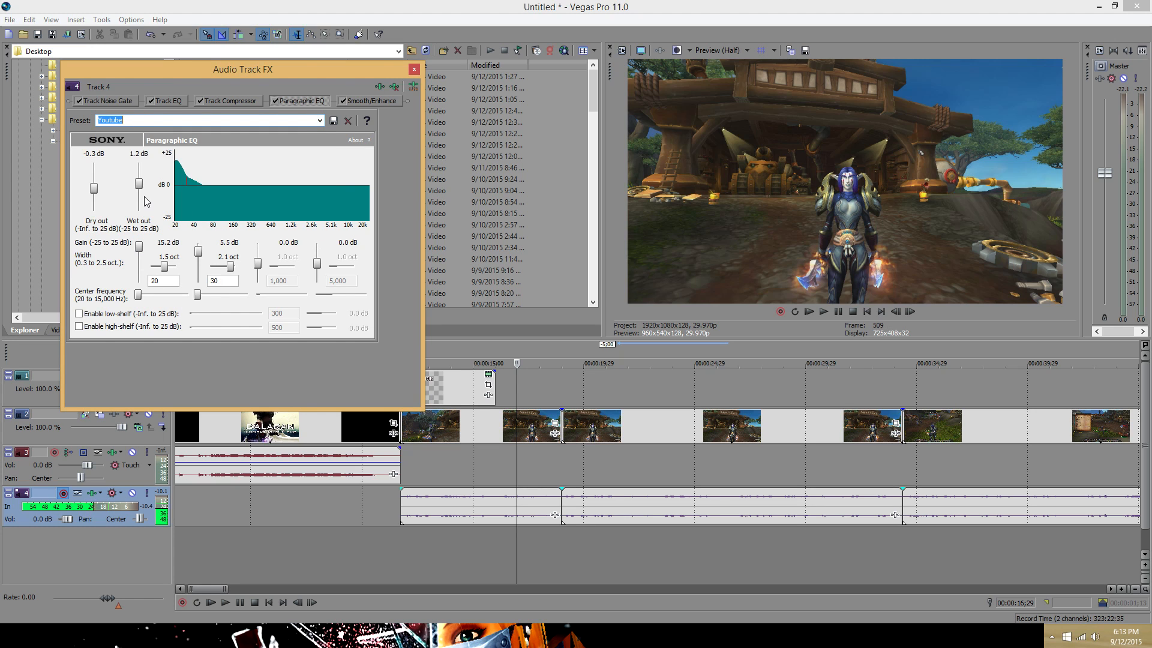
click(488, 474)
key(space)
drag(140, 185, 95, 193)
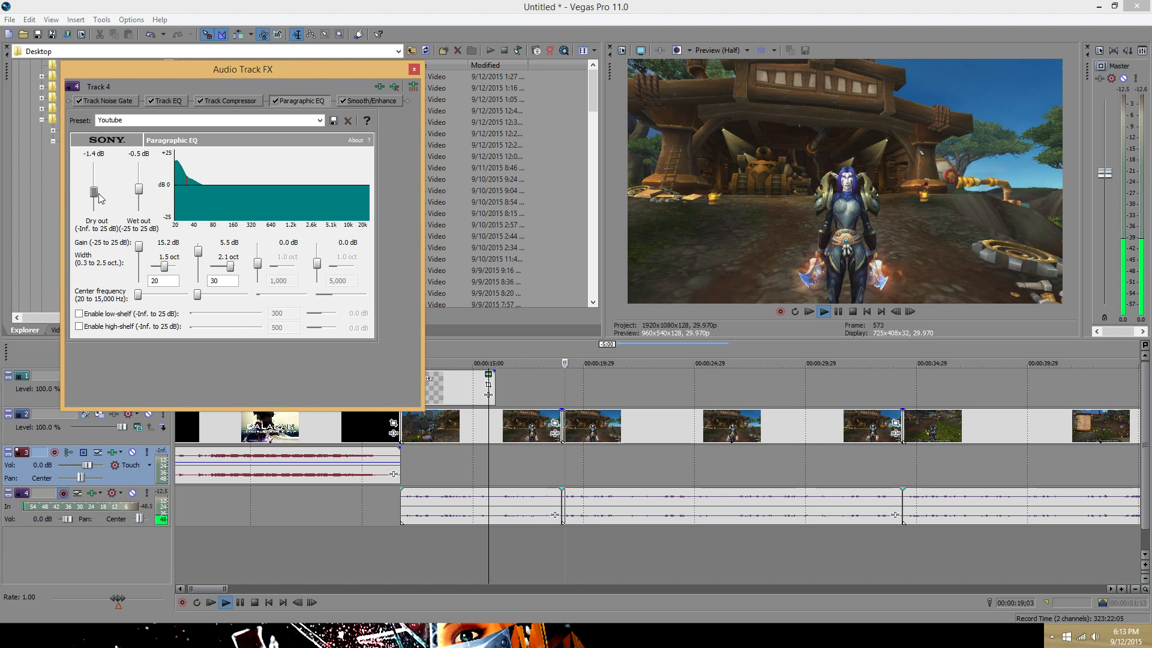
- Look over the Track Noise Gate presets, close the track effects, and listen to the narration before stopping the playback
click(128, 102)
click(212, 121)
click(213, 120)
click(414, 69)
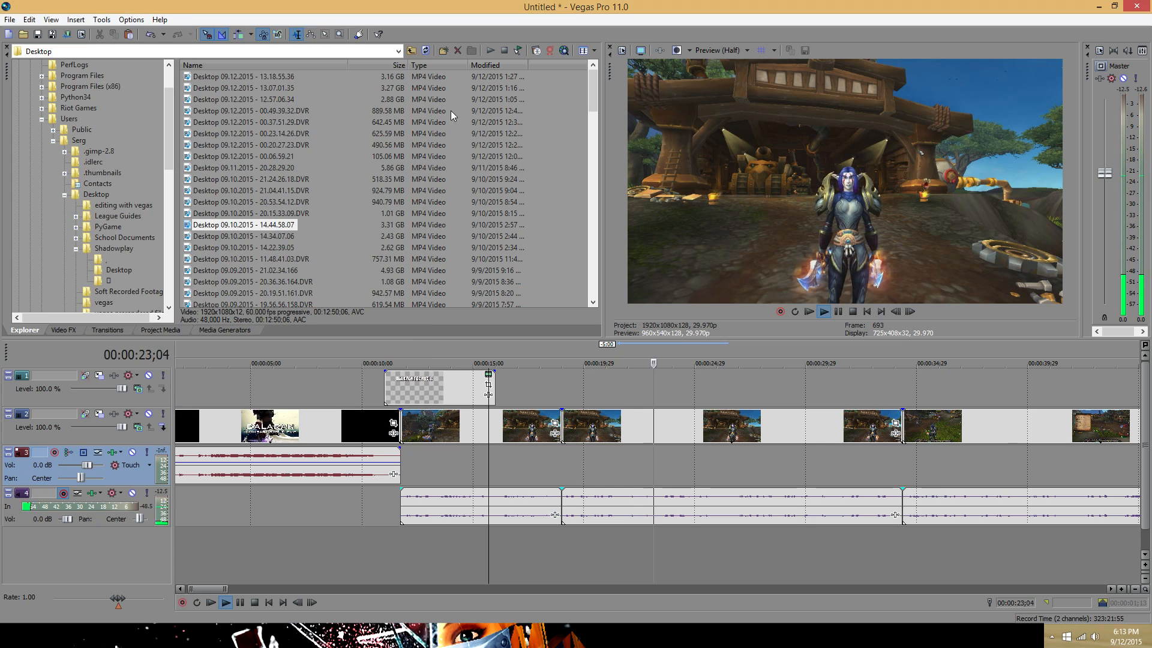
scroll(728, 476, down, 3)
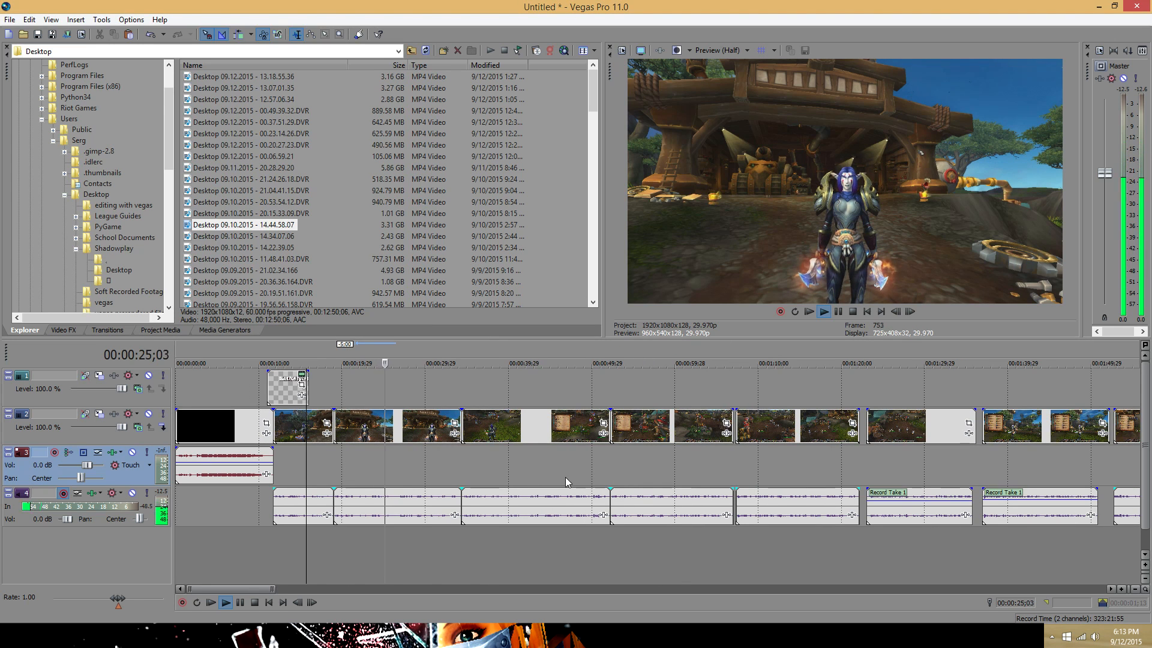
key(space)
- Set the Wet out of audio track 4's Paragraphic EQ to 3.0 dB while listening to the narration
click(93, 492)
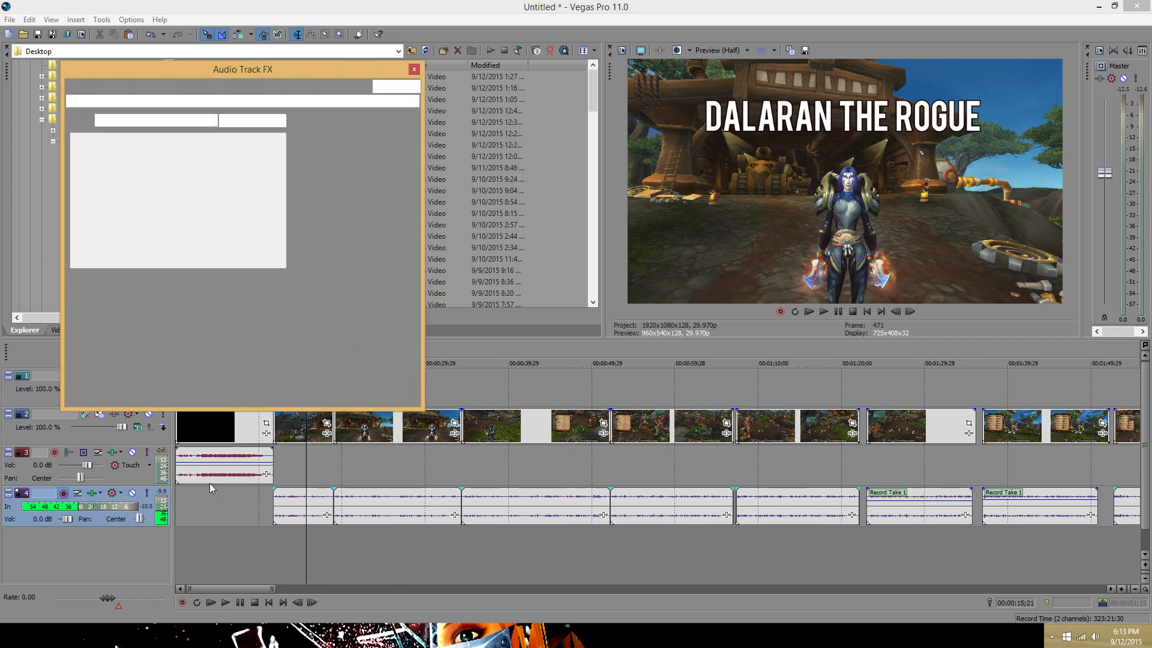
key(space)
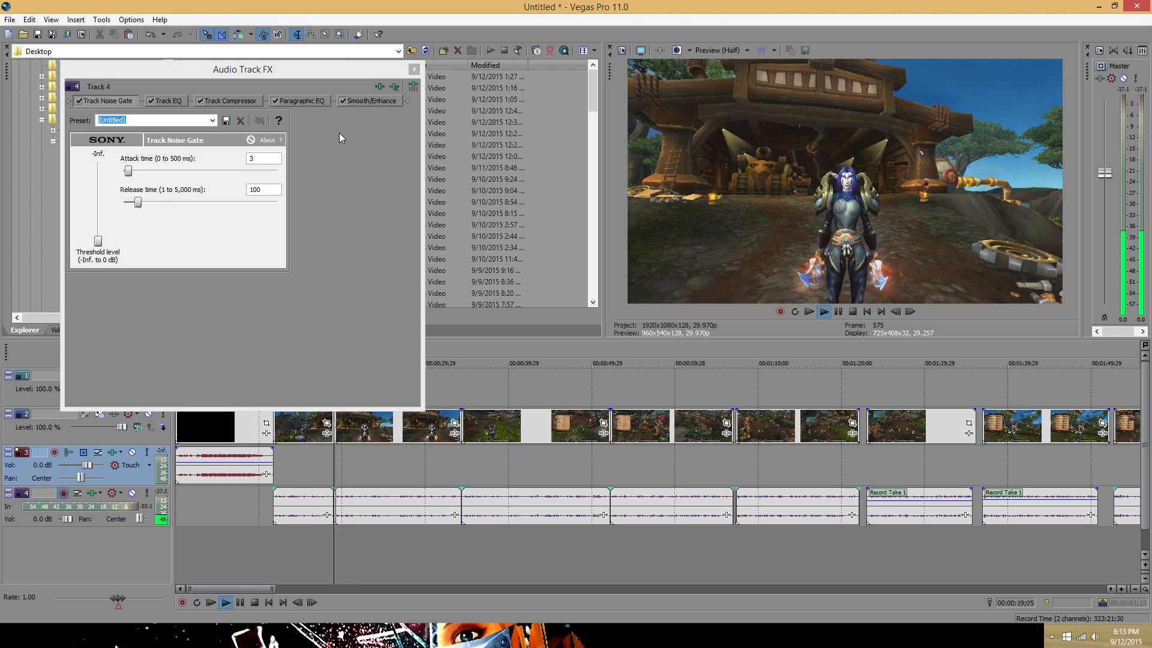
click(300, 100)
mouse_move(139, 183)
mouse_down()
mouse_move(139, 169)
mouse_move(143, 183)
mouse_up()
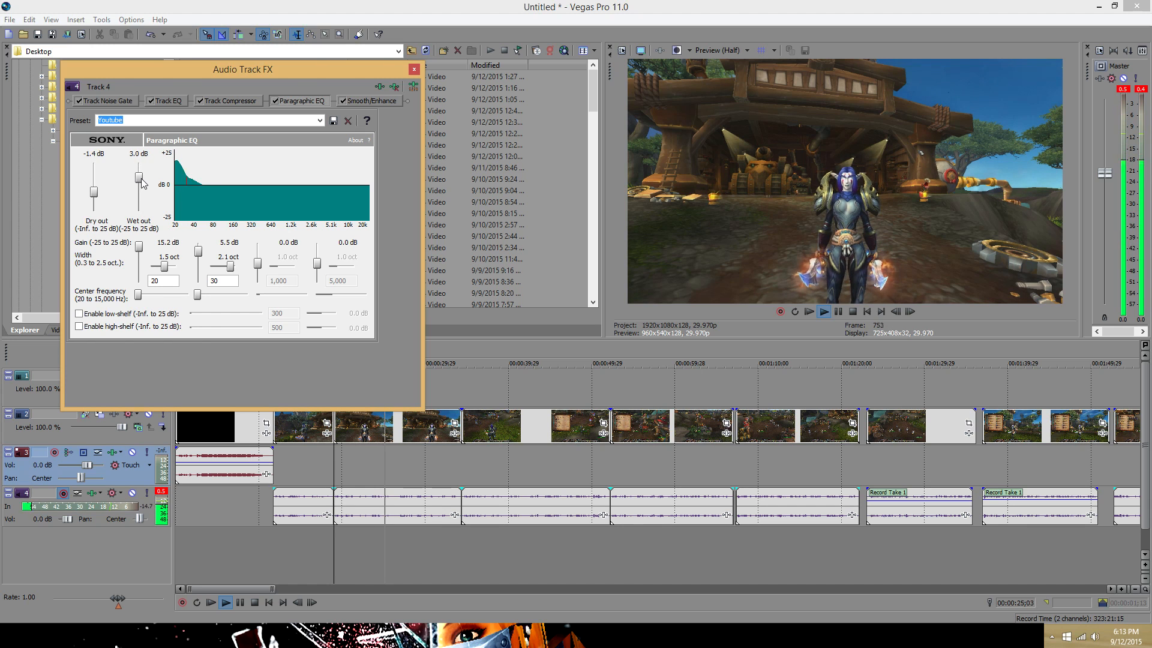
click(414, 69)
- Stop the playback and save the project as "sub rogue rotation guide pvp"
key(space)
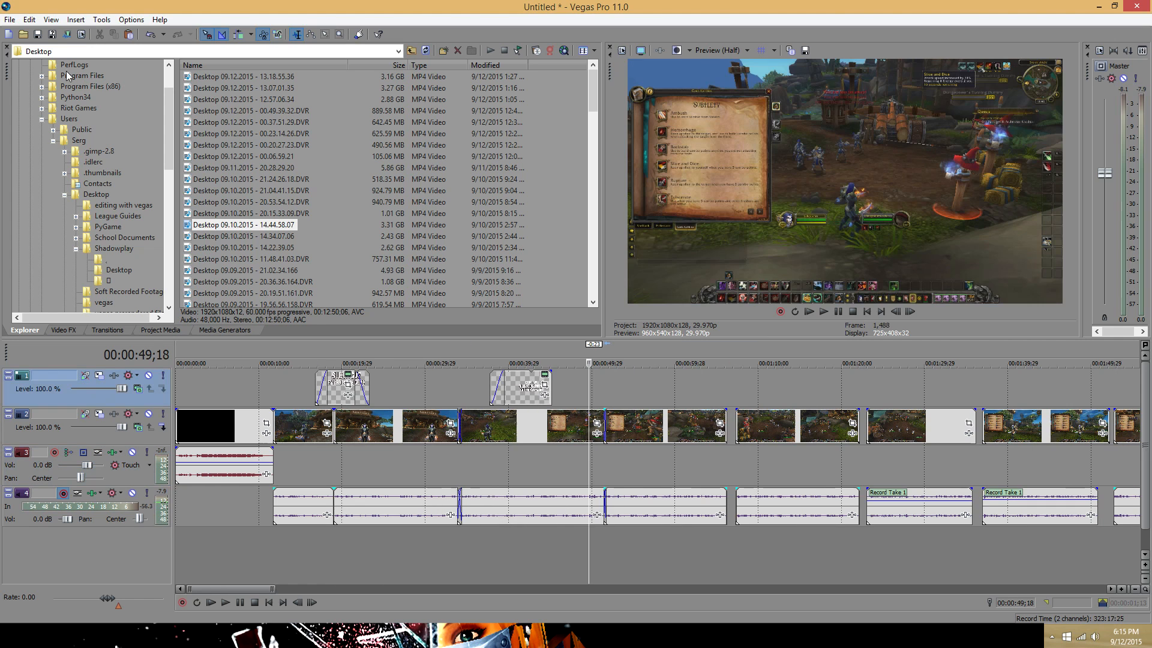
click(51, 34)
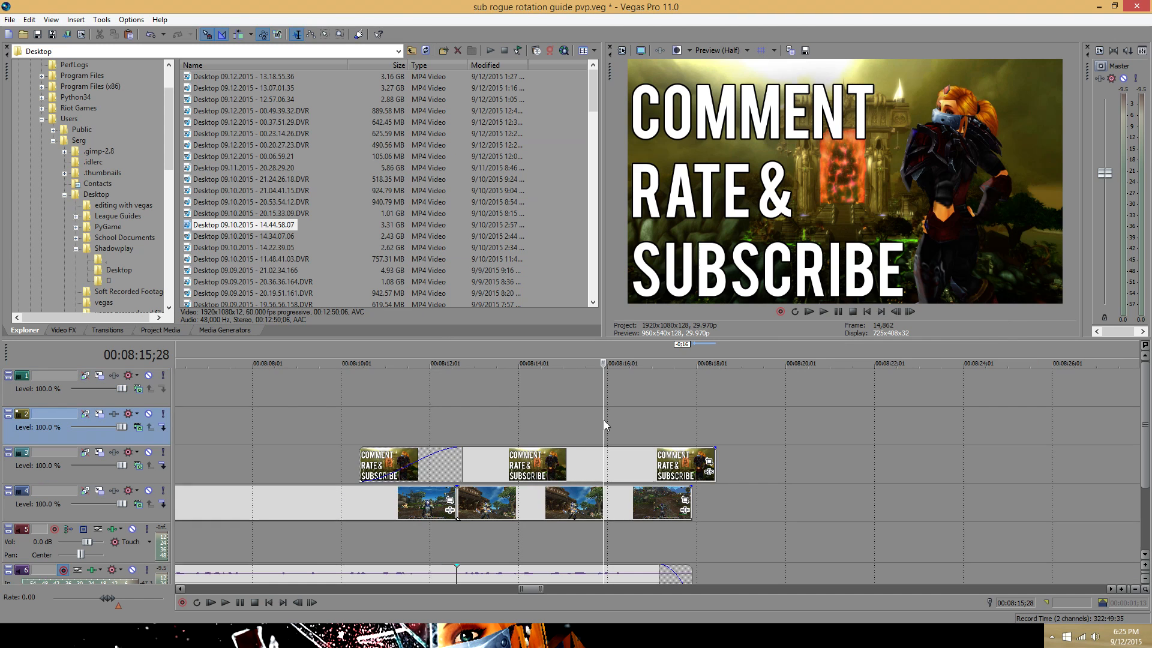
- Look over the whole edited timeline, checking the titles and ability icon overlays at several points between about 00:00:51 and 00:06:38
scroll(611, 401, down, 5)
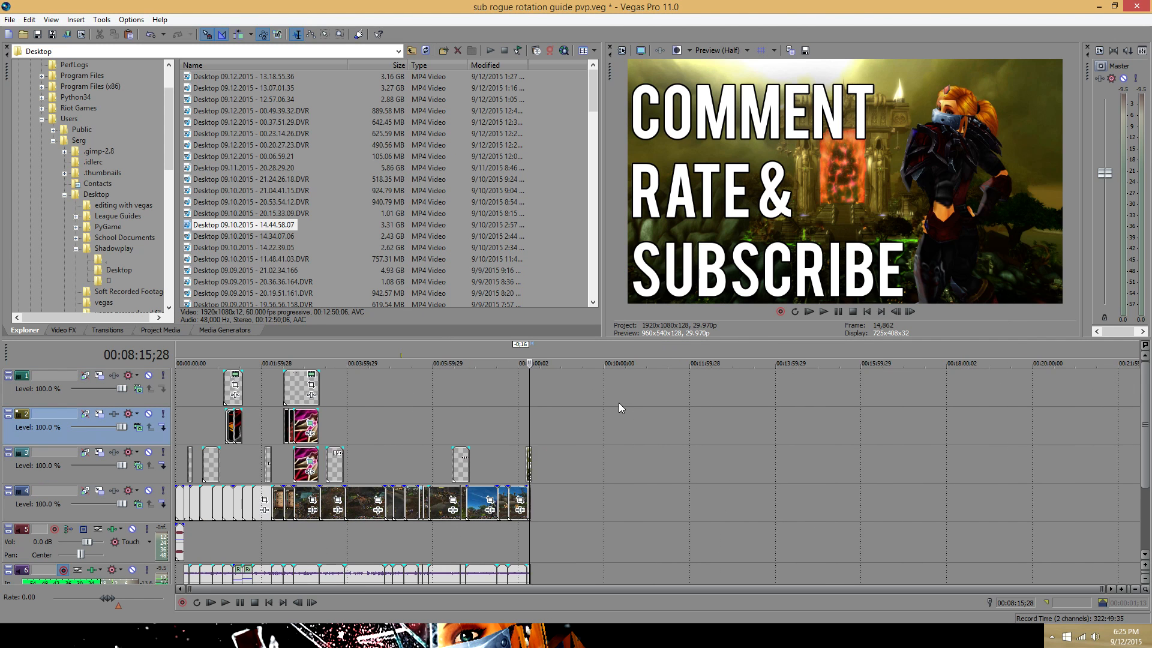
click(261, 447)
scroll(293, 449, up, 3)
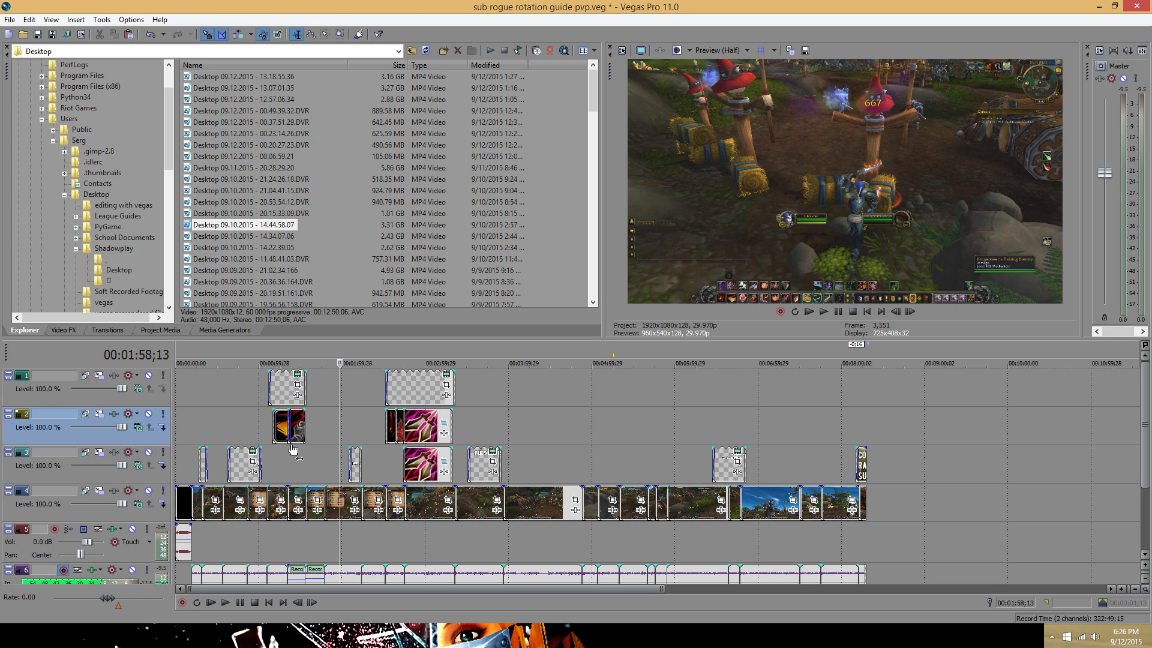
click(424, 390)
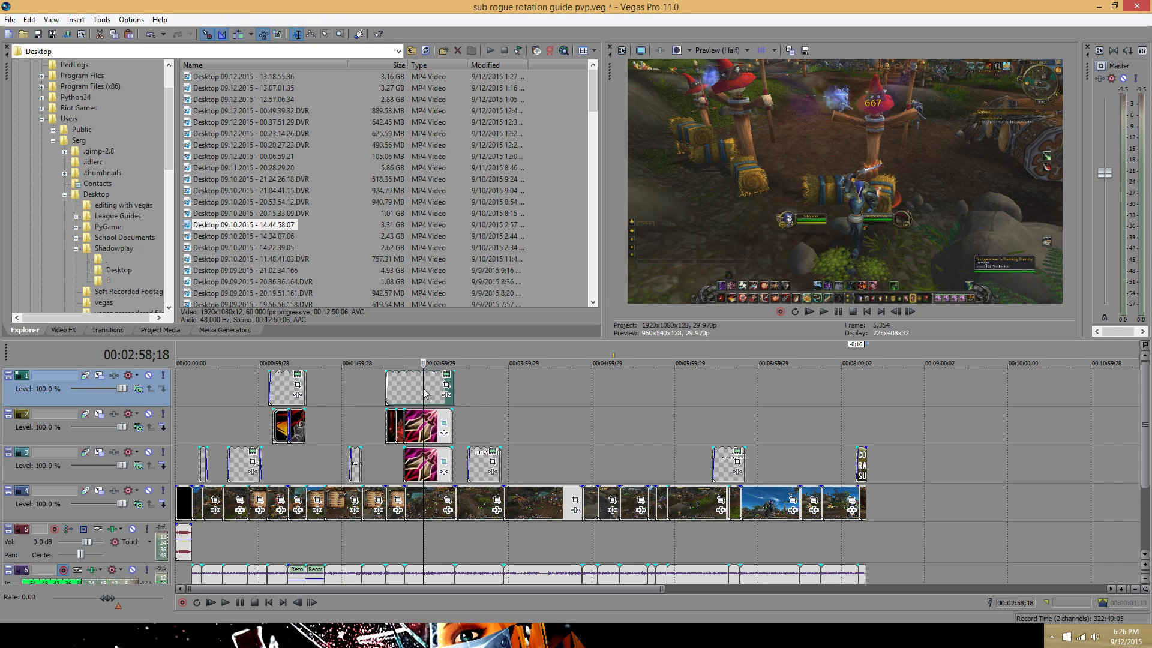
click(486, 437)
click(726, 412)
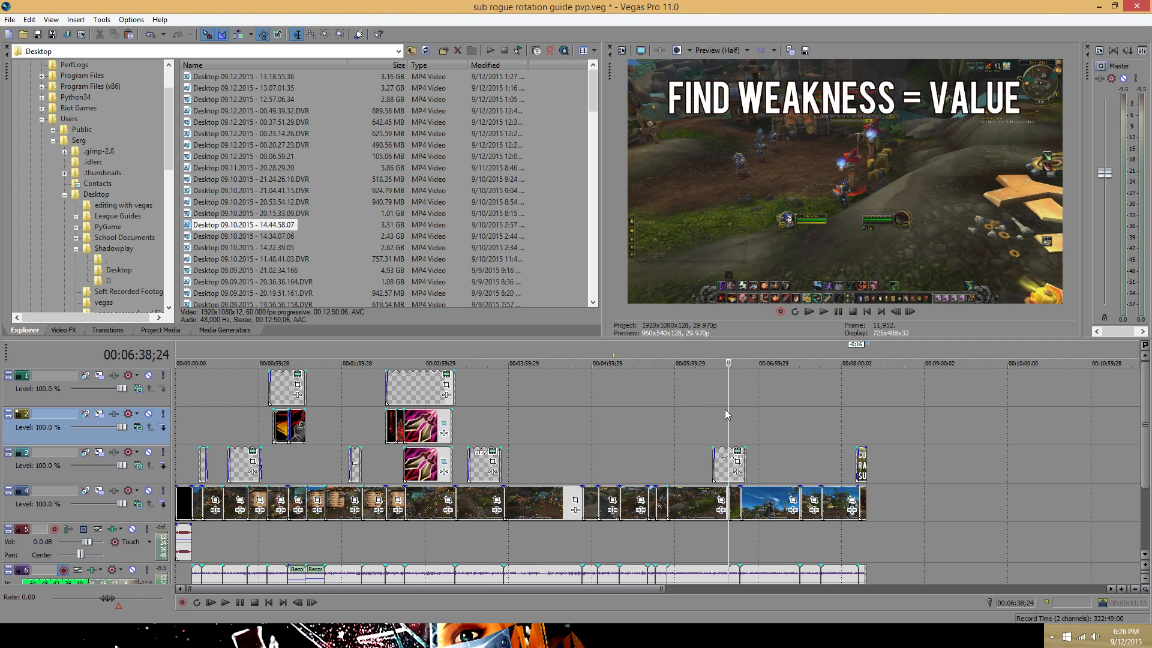
click(607, 416)
click(538, 430)
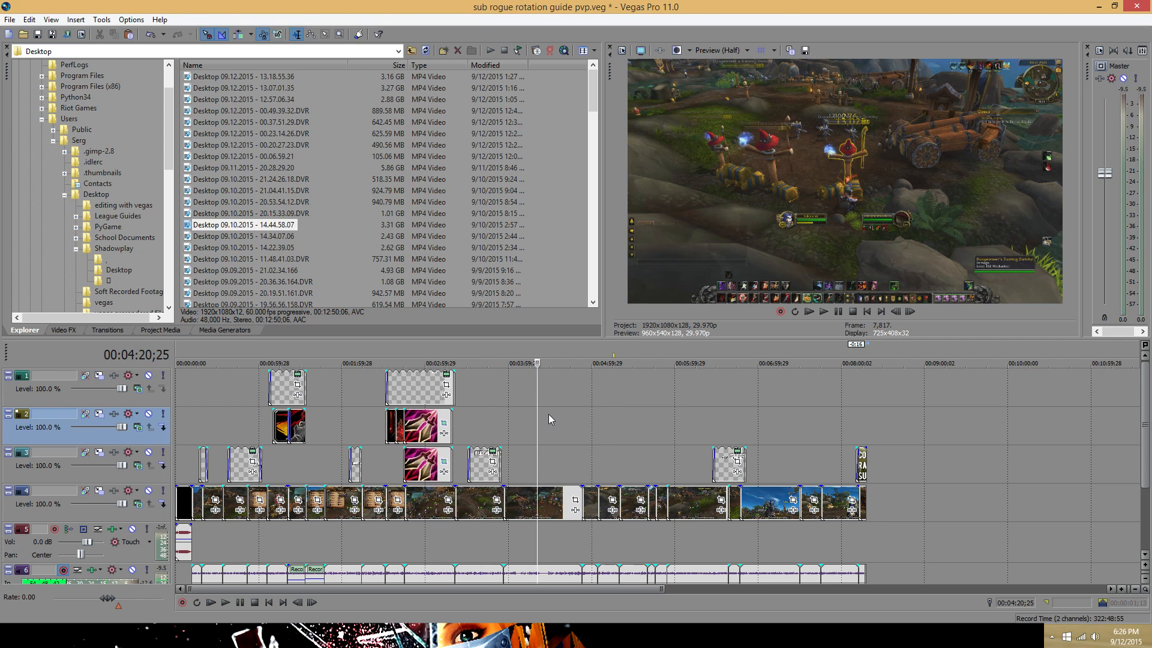
click(304, 422)
click(279, 414)
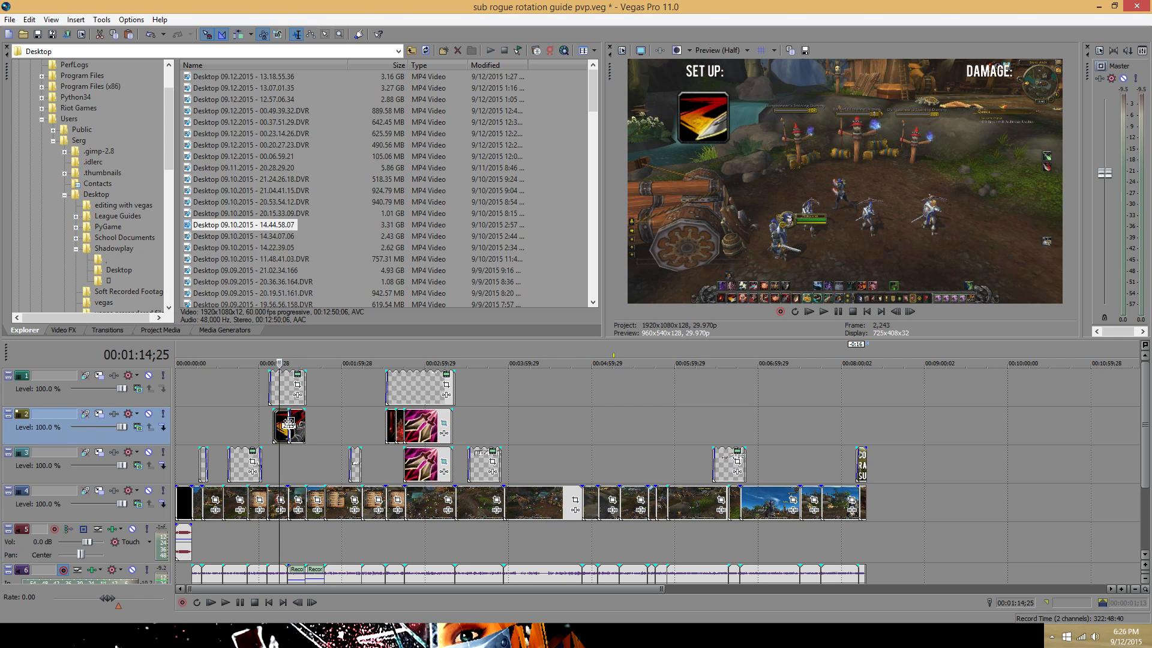
click(247, 409)
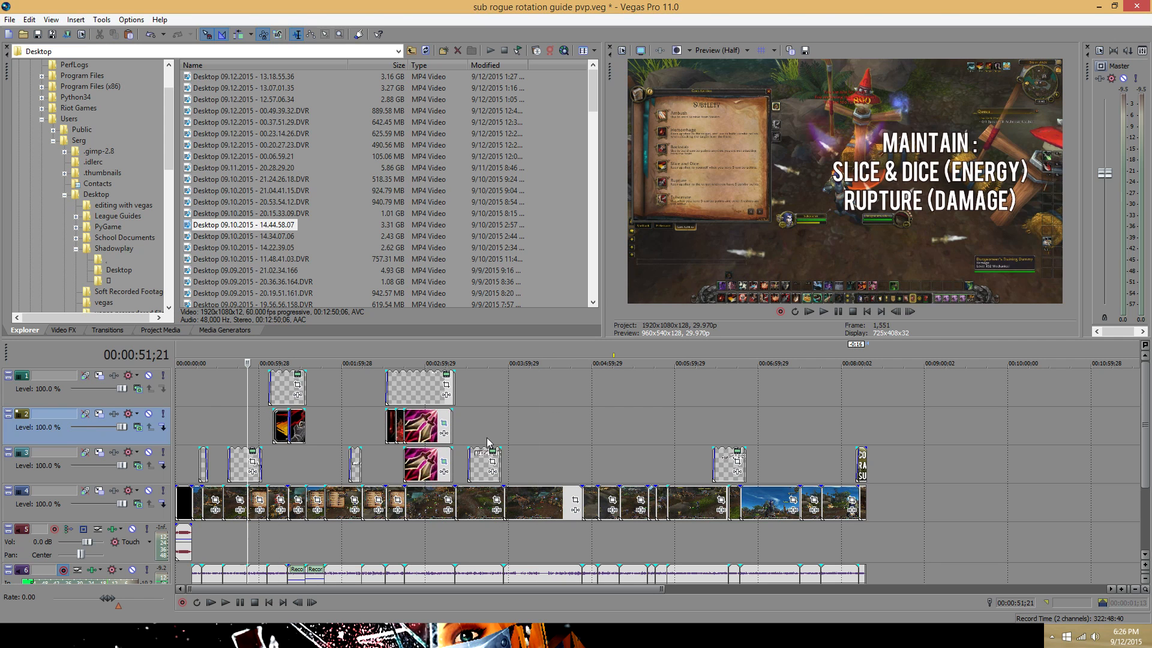
click(345, 415)
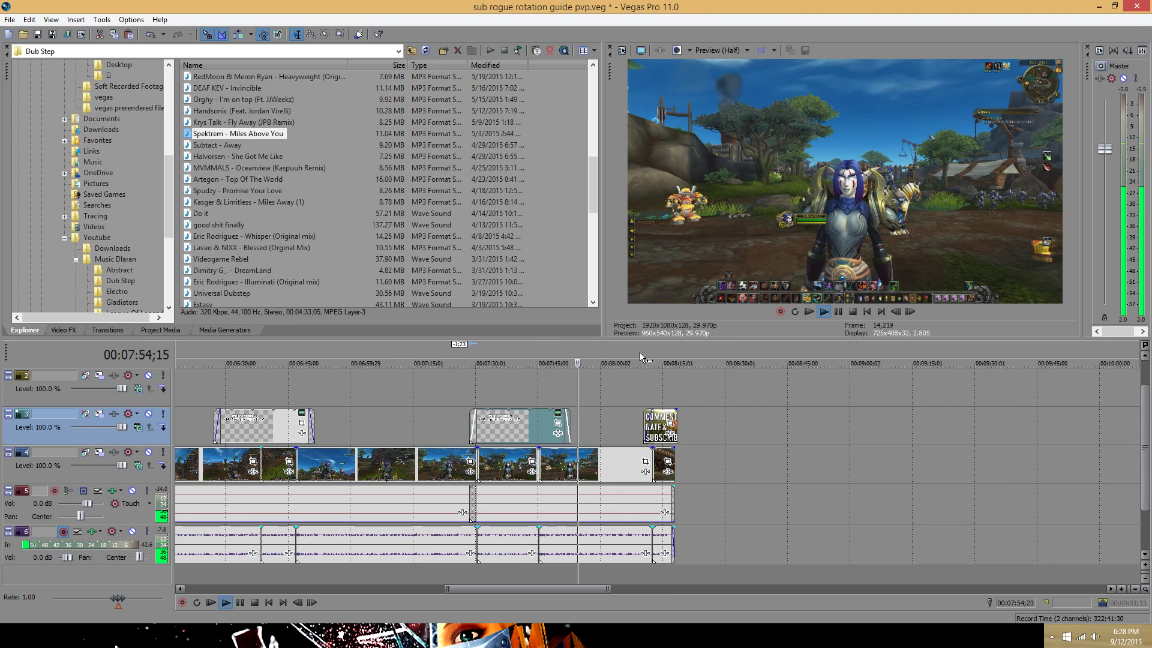
- Stop at about 00:05:40 in the full timeline and save the project changes
scroll(622, 395, down, 5)
click(419, 388)
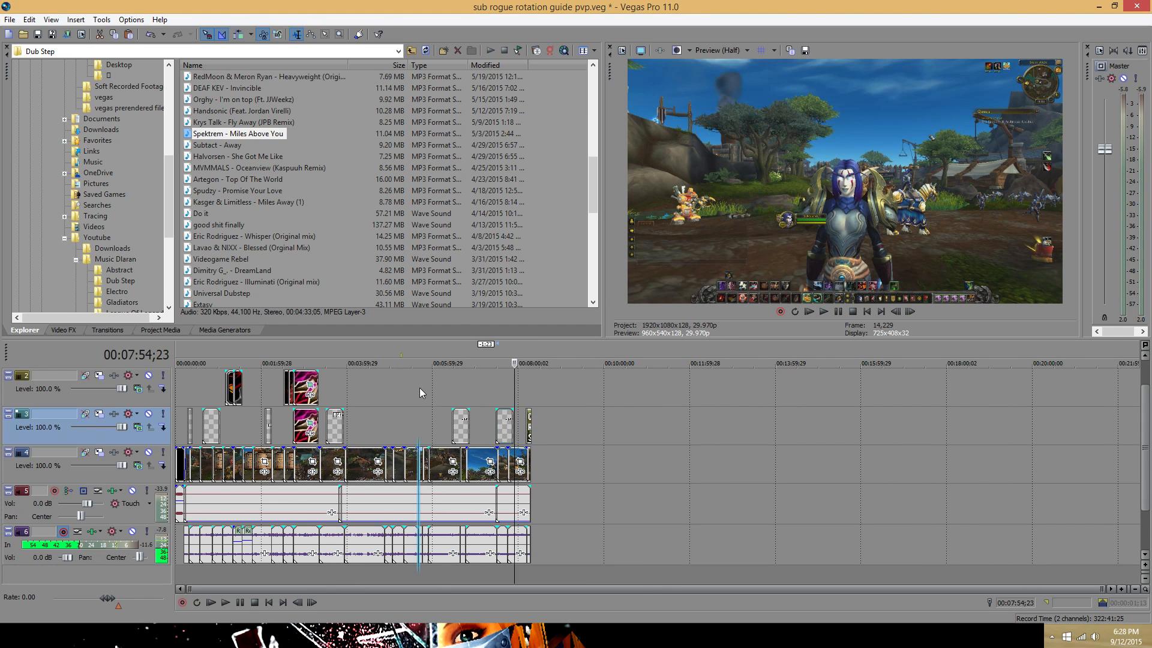
click(38, 34)
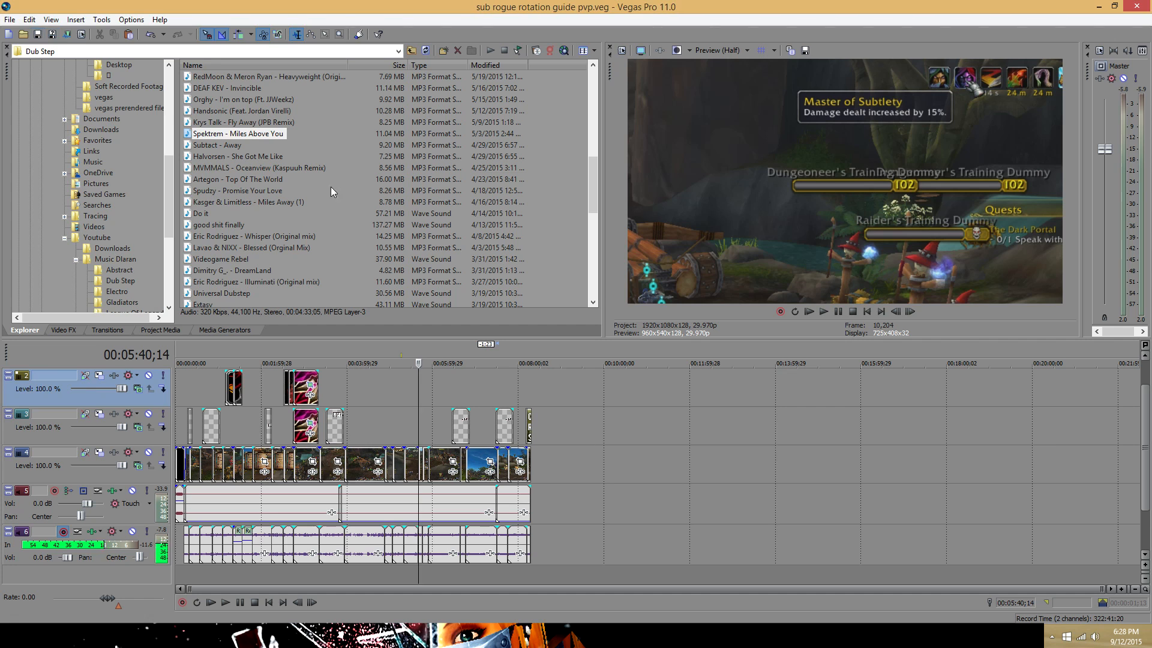
- Review the Render As settings for "sub rogue rotation guide pvp.mp4" with the 1080 Youtube Rendering Internet template, and cancel without rendering
click(533, 387)
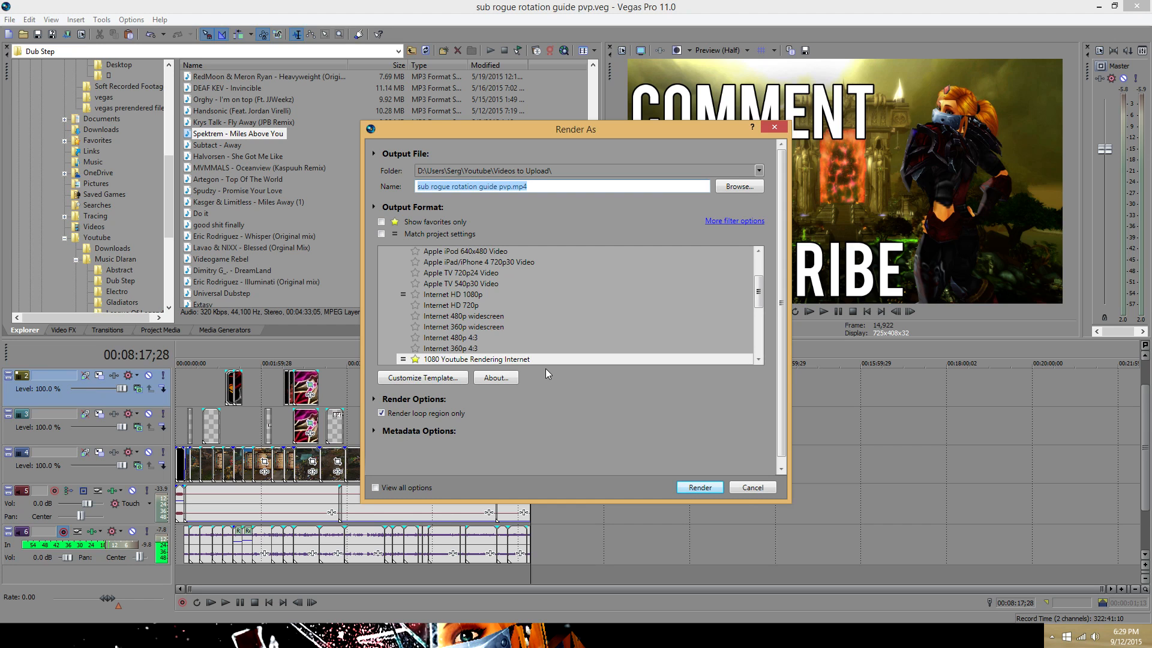
click(748, 489)
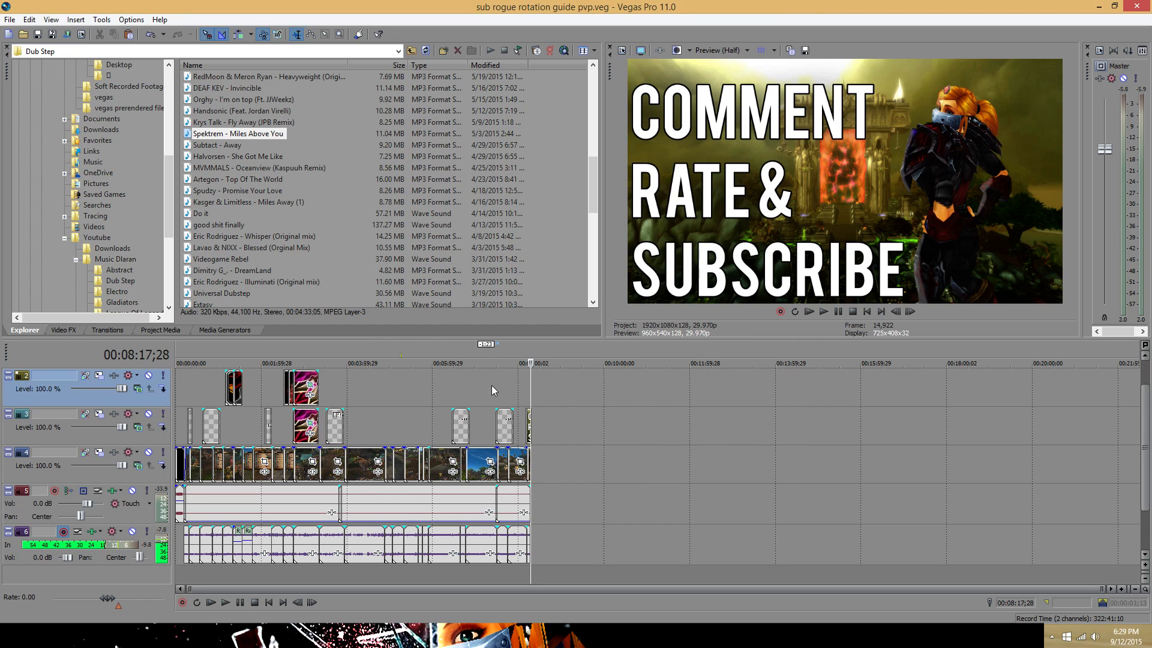
- Select the whole video as the loop region, from 00:00:00;00 to 00:08:17;28
click(540, 393)
scroll(532, 386, up, 3)
drag(616, 394, 51, 396)
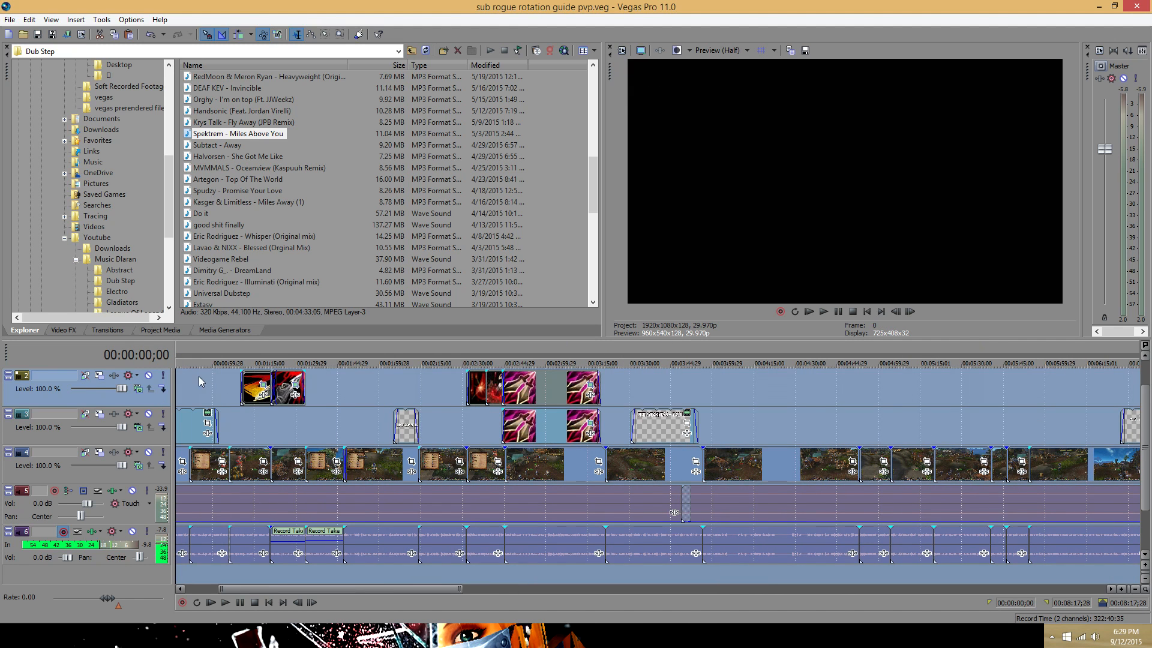
scroll(192, 379, down, 3)
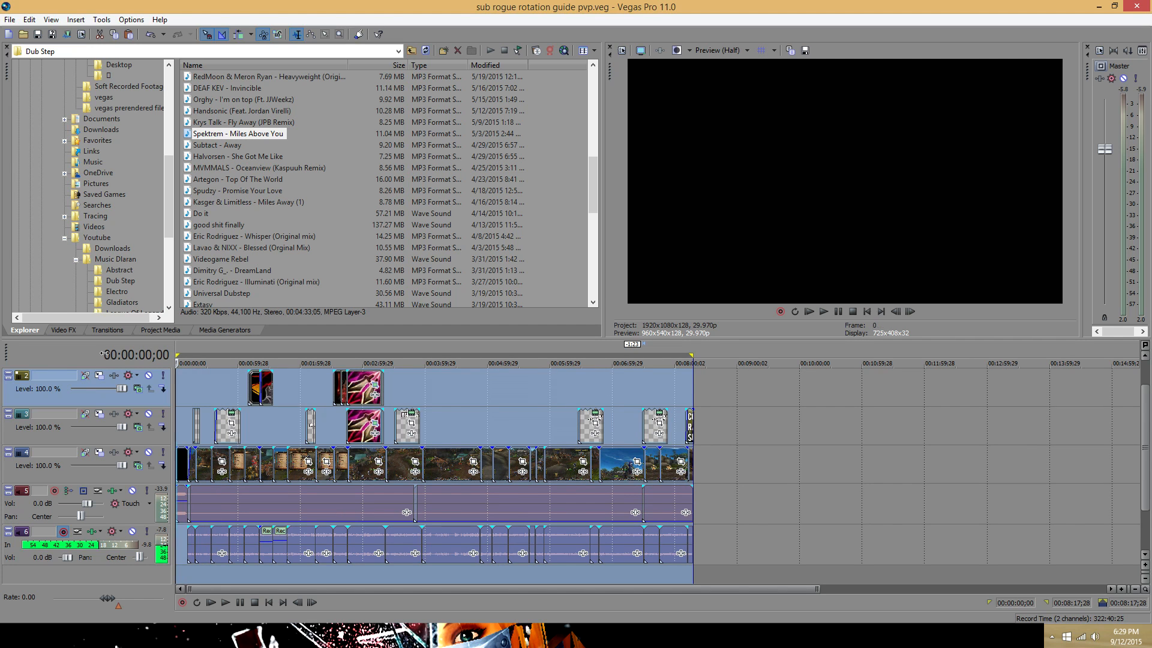
- Give the closing "COMMENT RATE & SUBSCRIBE" image a short fade-out and extend the loop region to its end
click(697, 387)
scroll(690, 387, up, 5)
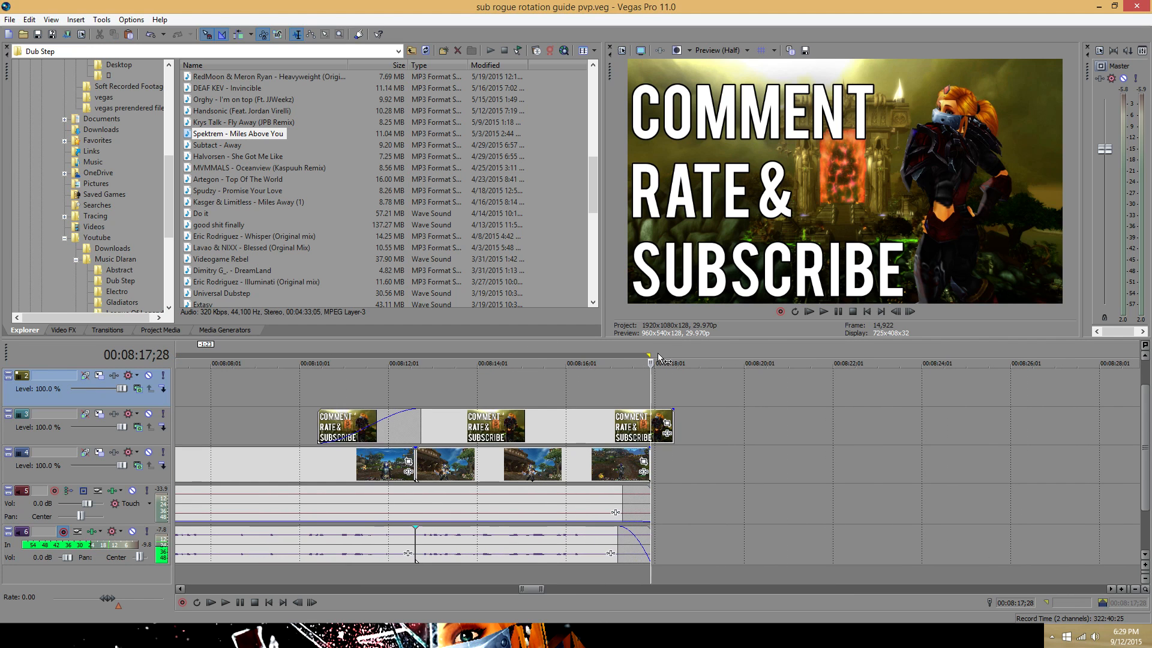
drag(672, 410, 663, 410)
click(662, 399)
scroll(714, 415, down, 3)
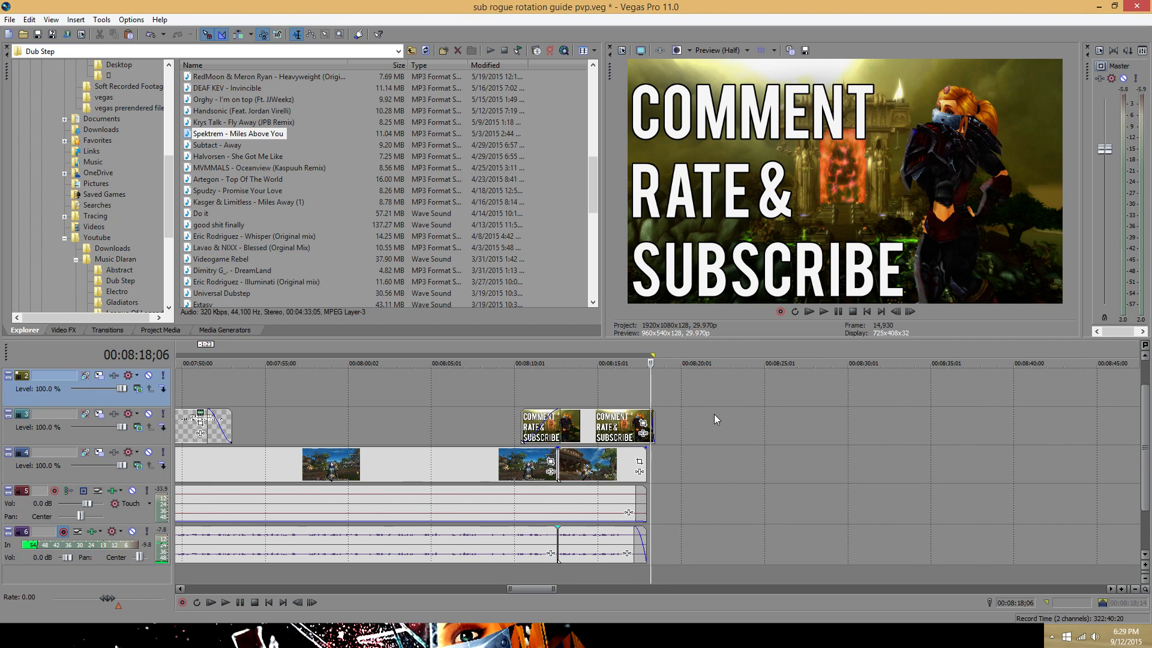
- Mark the finished video as a region, and mark a second region in the empty timeline from about 00:09:05 to 00:17:15
click(714, 414)
scroll(713, 416, down, 8)
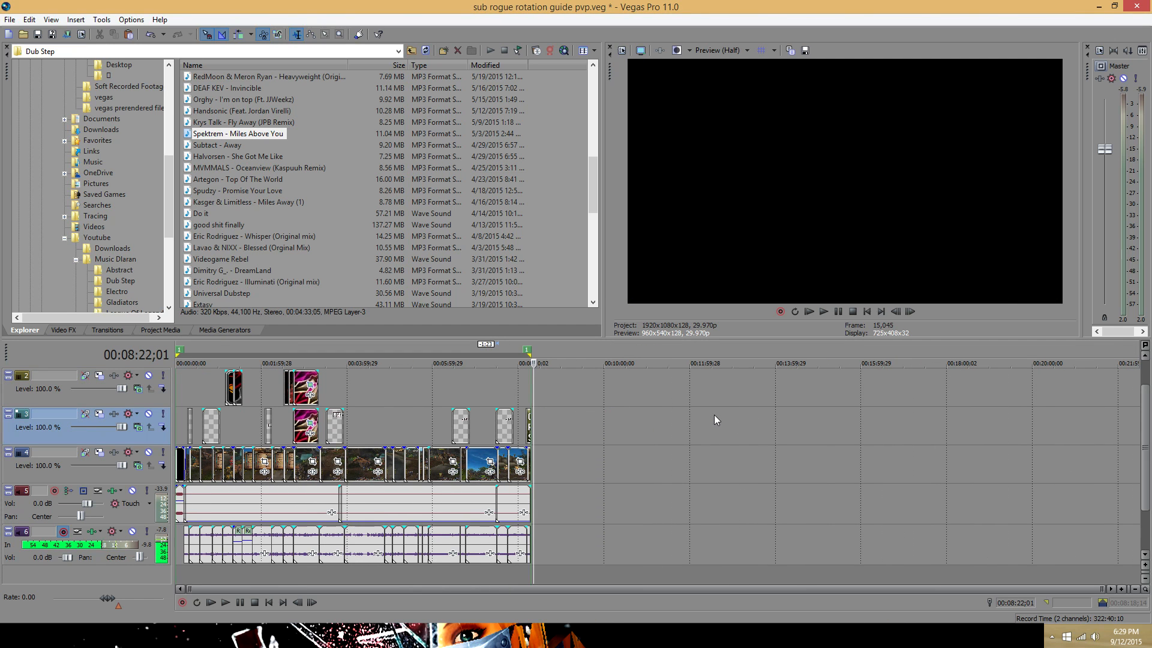
drag(564, 356, 883, 358)
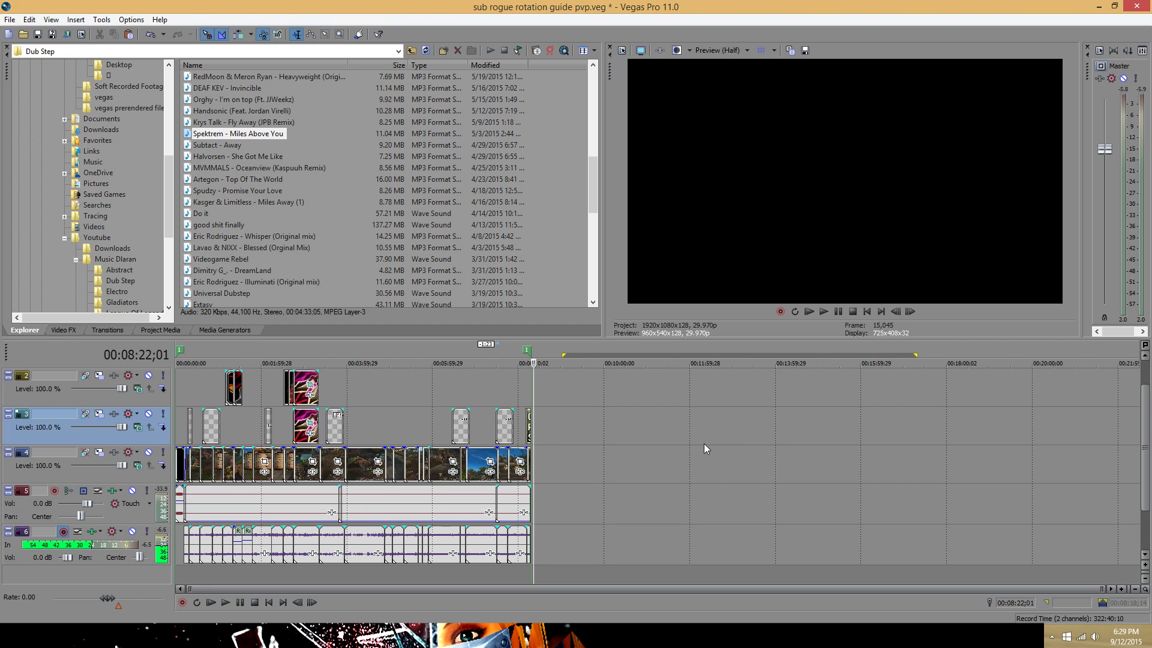
key(r)
- Shift and shorten the loop selection past the second region, and mark a third region about 4 minutes long from about 00:18:10
drag(708, 355, 915, 355)
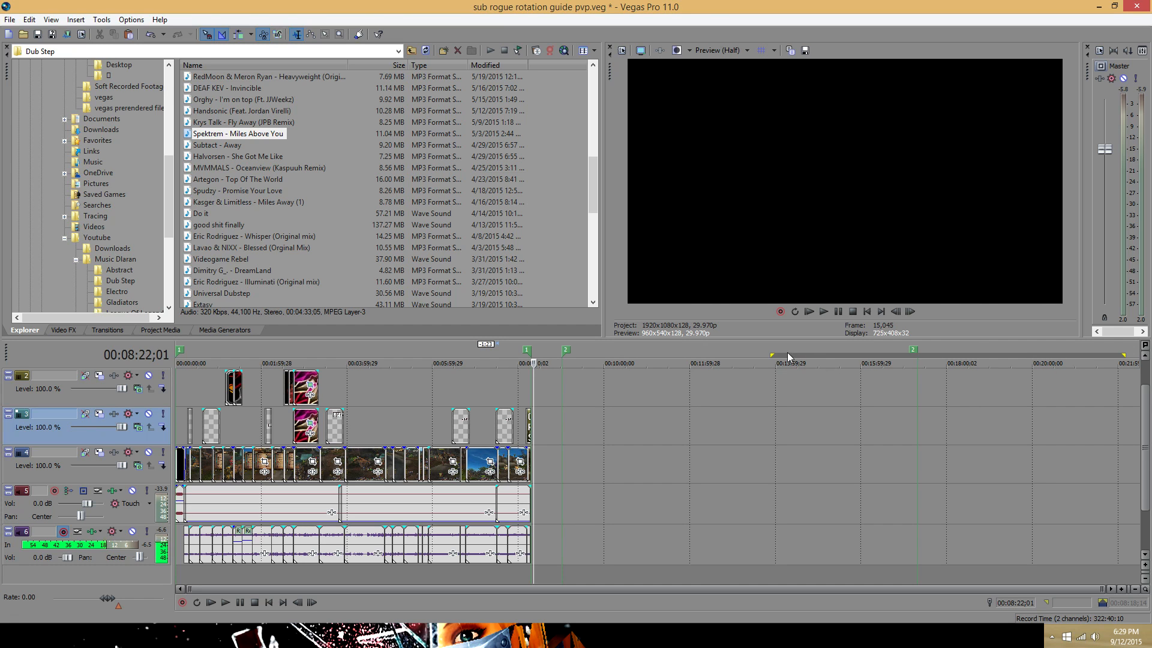
drag(773, 356, 915, 358)
key(r)
click(751, 459)
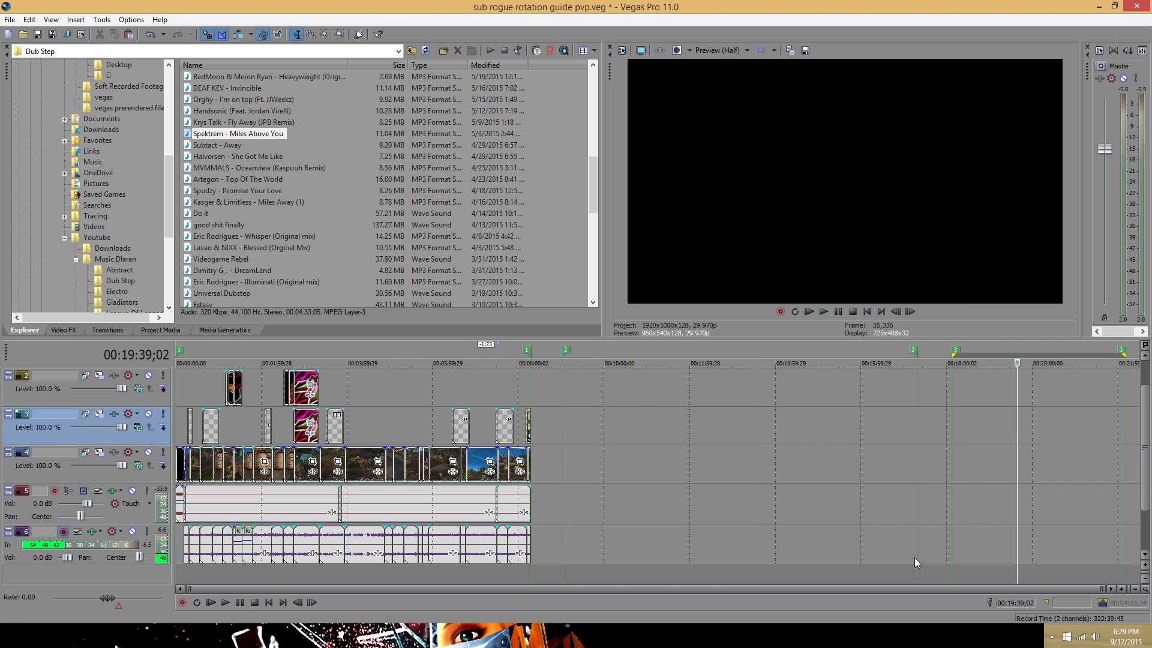
click(744, 527)
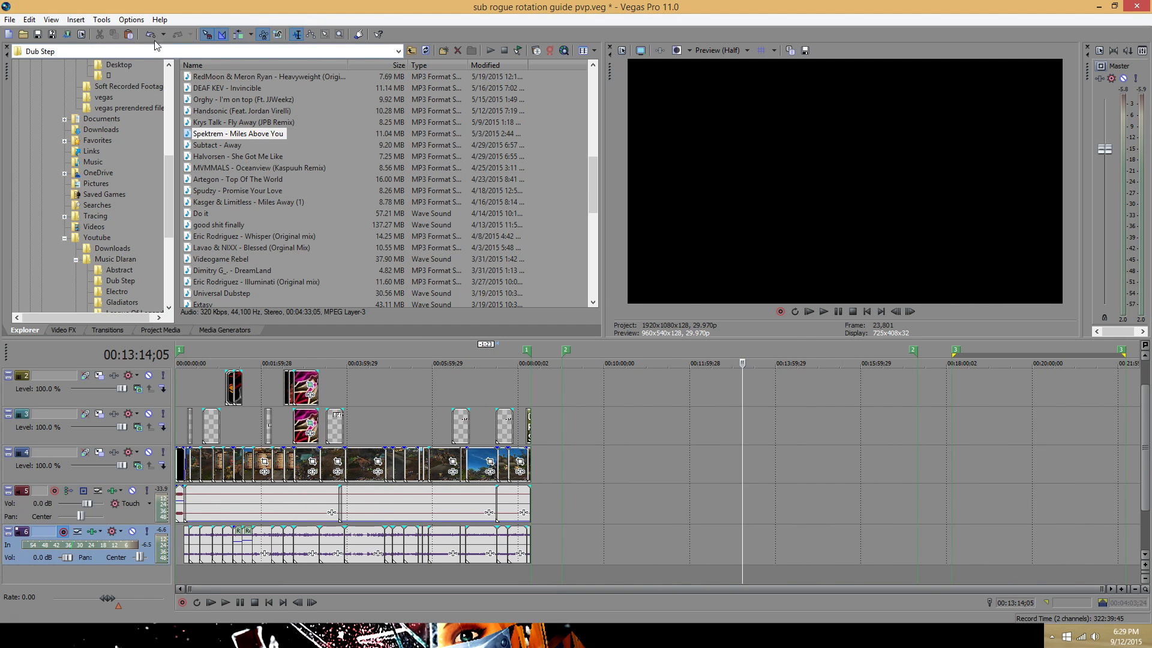
- Set up a batch render of the regions with the MainConcept AVC/AAC template "1080 Youtube Rendering Internet", and cancel it without rendering
click(101, 19)
mouse_move(153, 205)
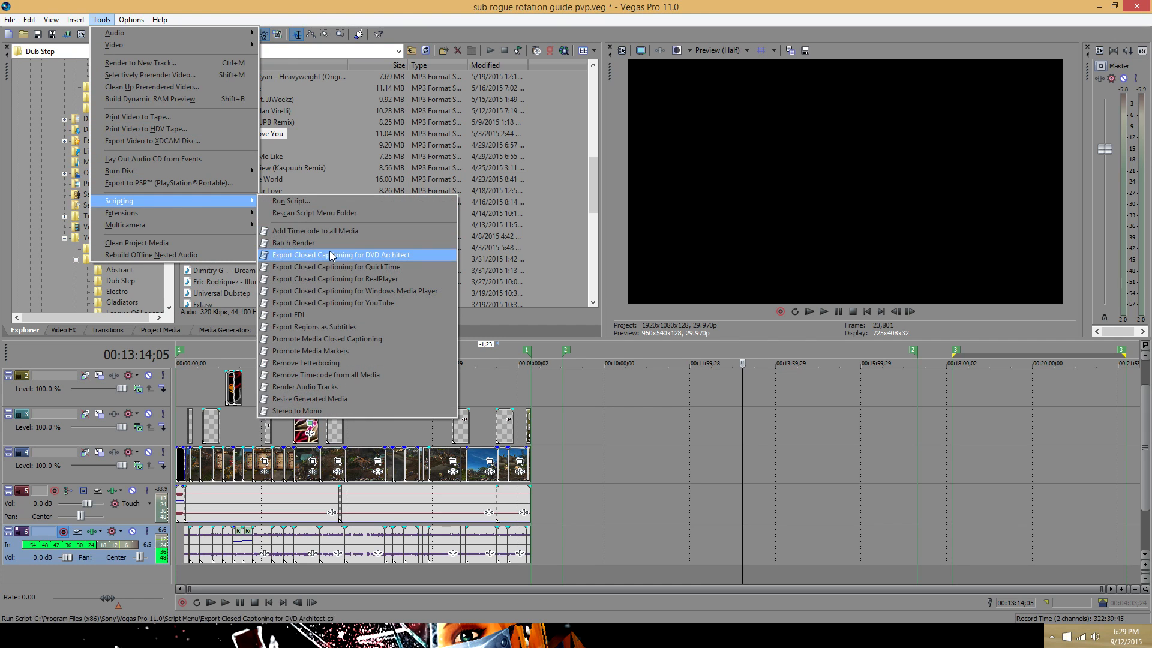
click(326, 243)
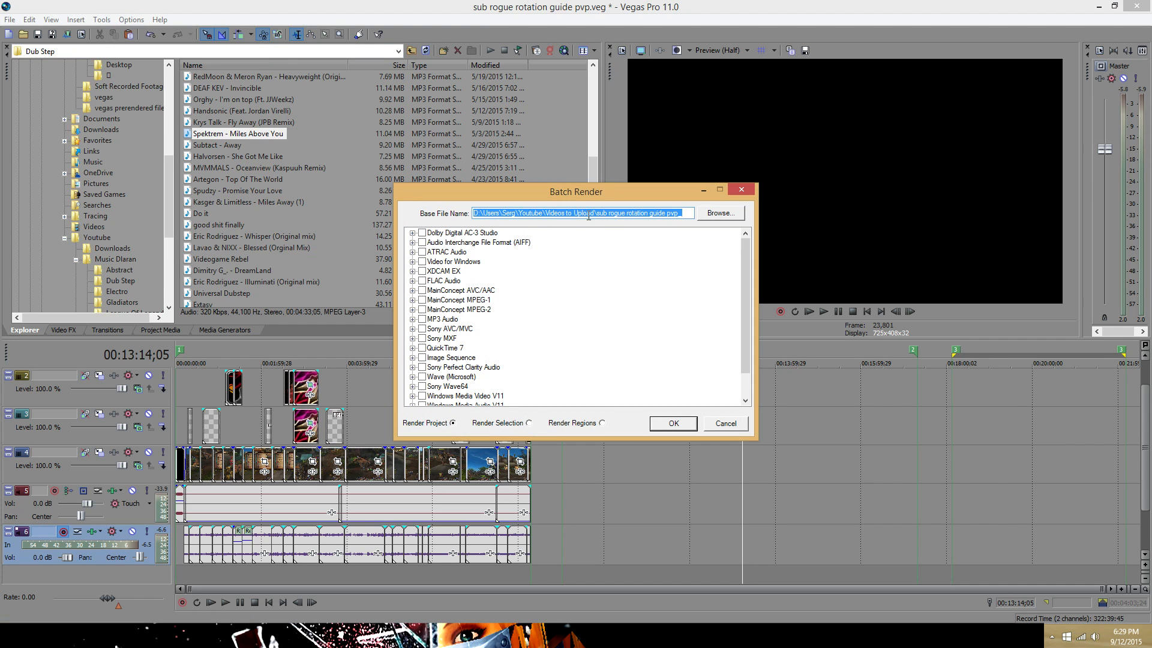
click(412, 290)
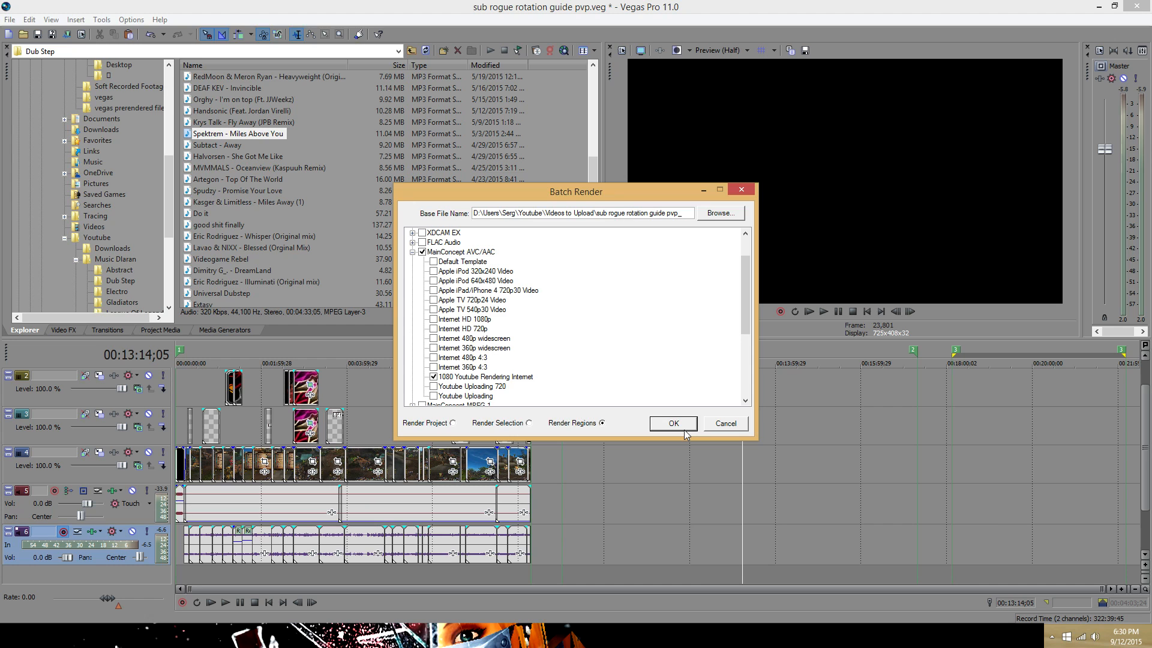
click(718, 427)
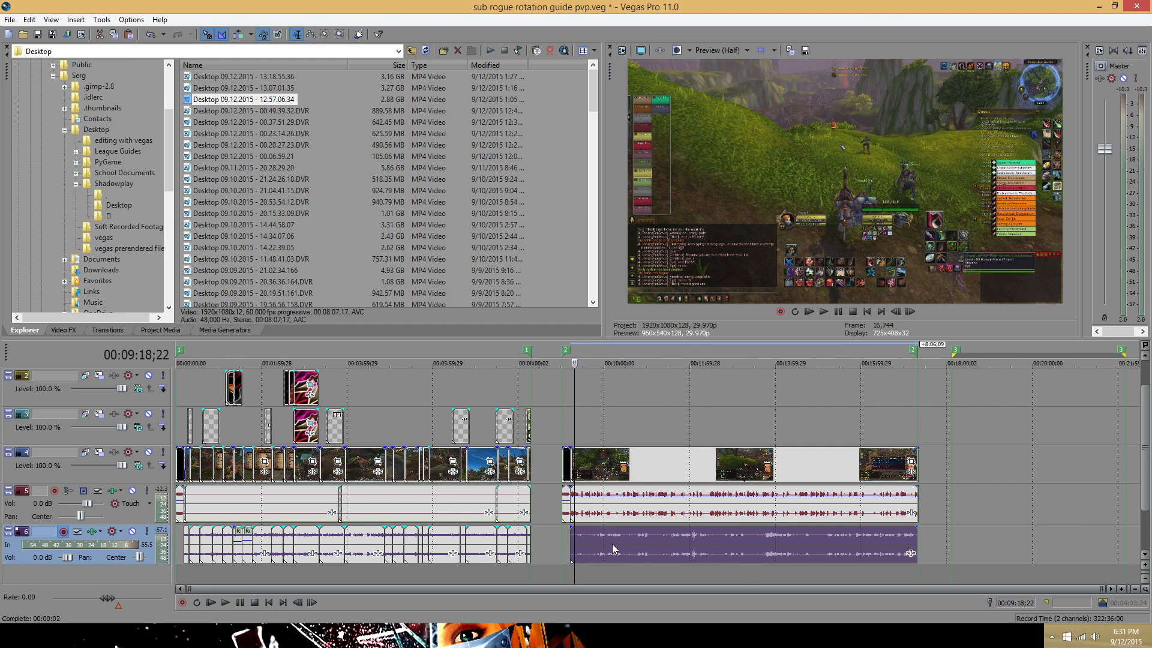
- Play the opening of the second video's gameplay clip from the end of its intro to look for a suitable starting point
scroll(612, 544, up, 10)
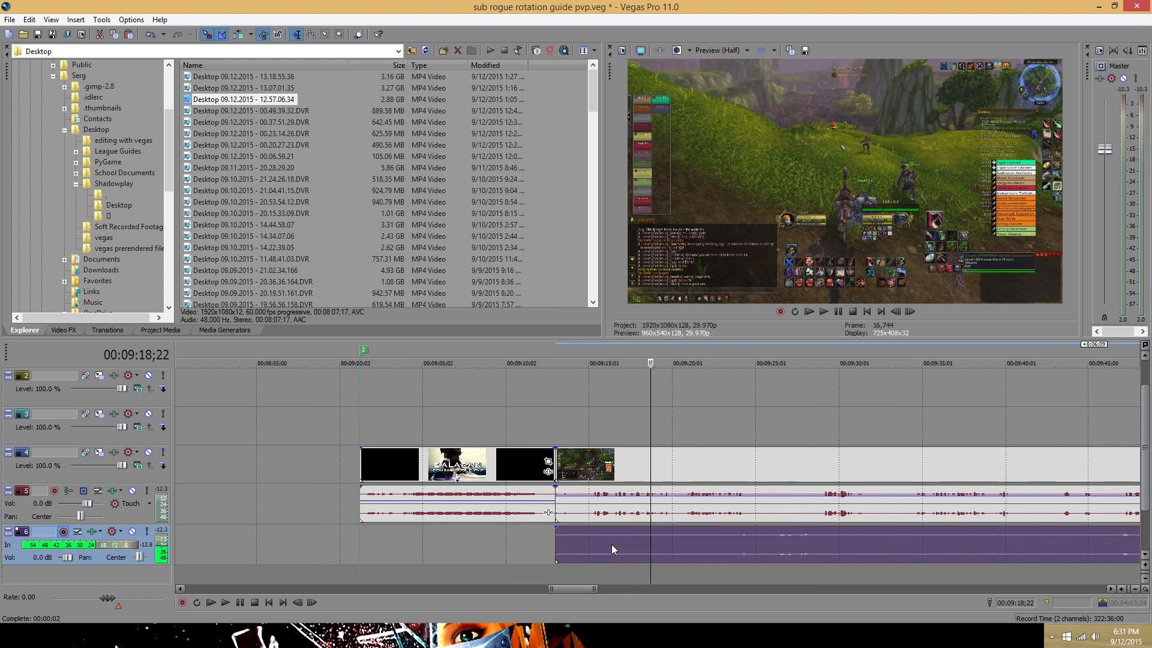
click(570, 549)
scroll(660, 541, up, 3)
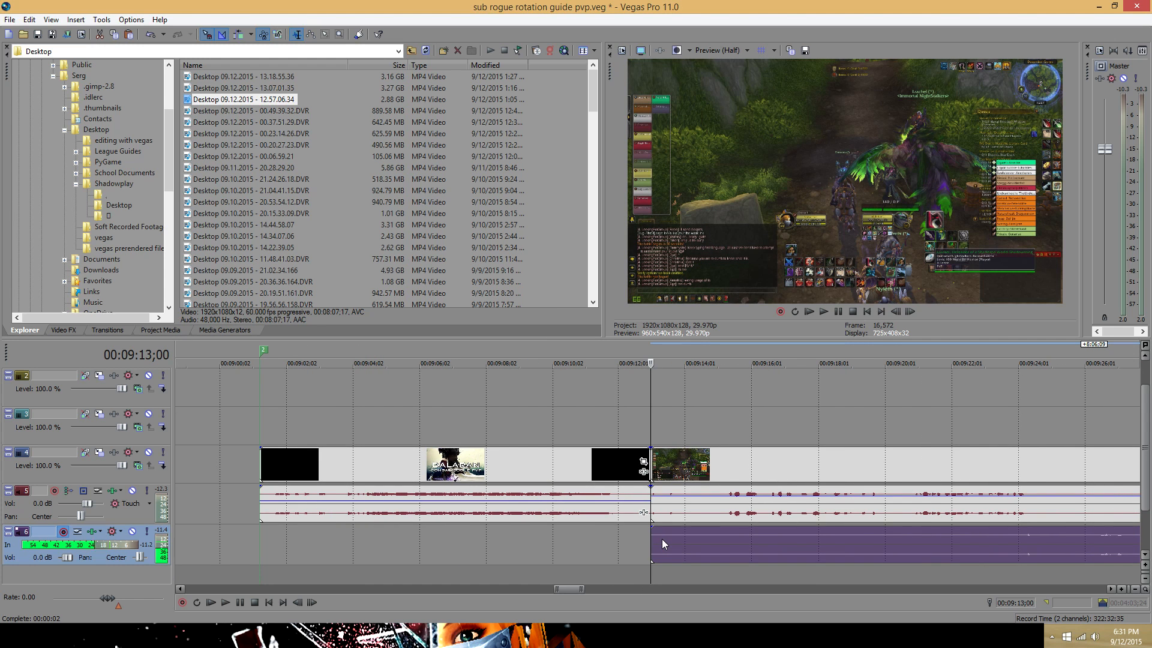
key(space)
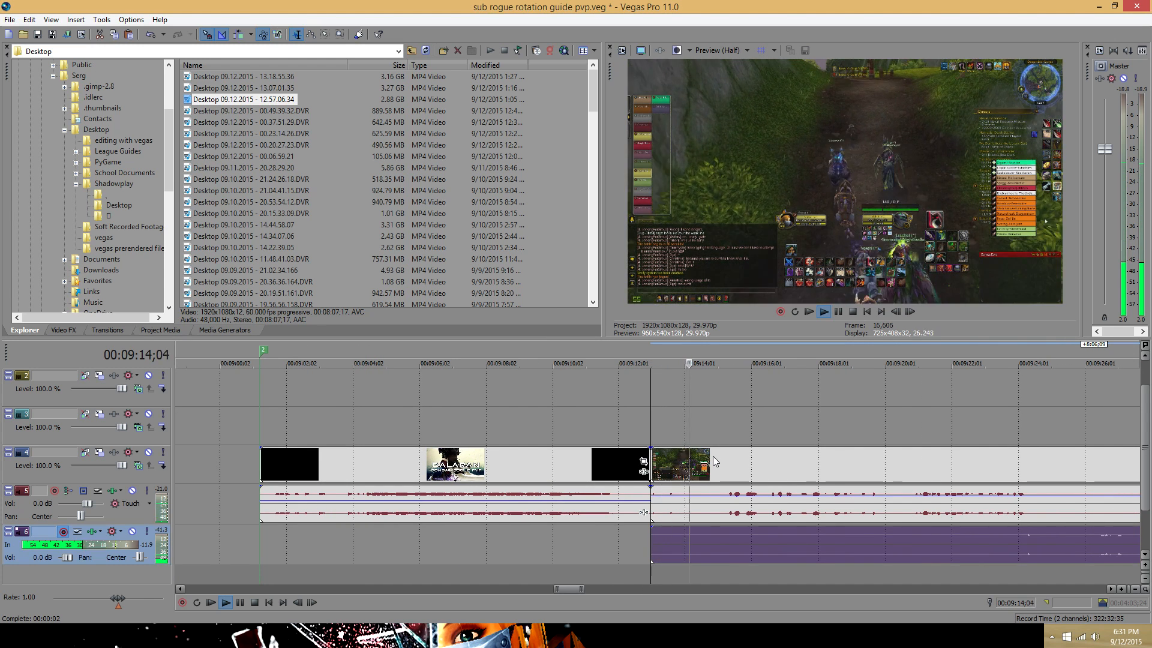
key(space)
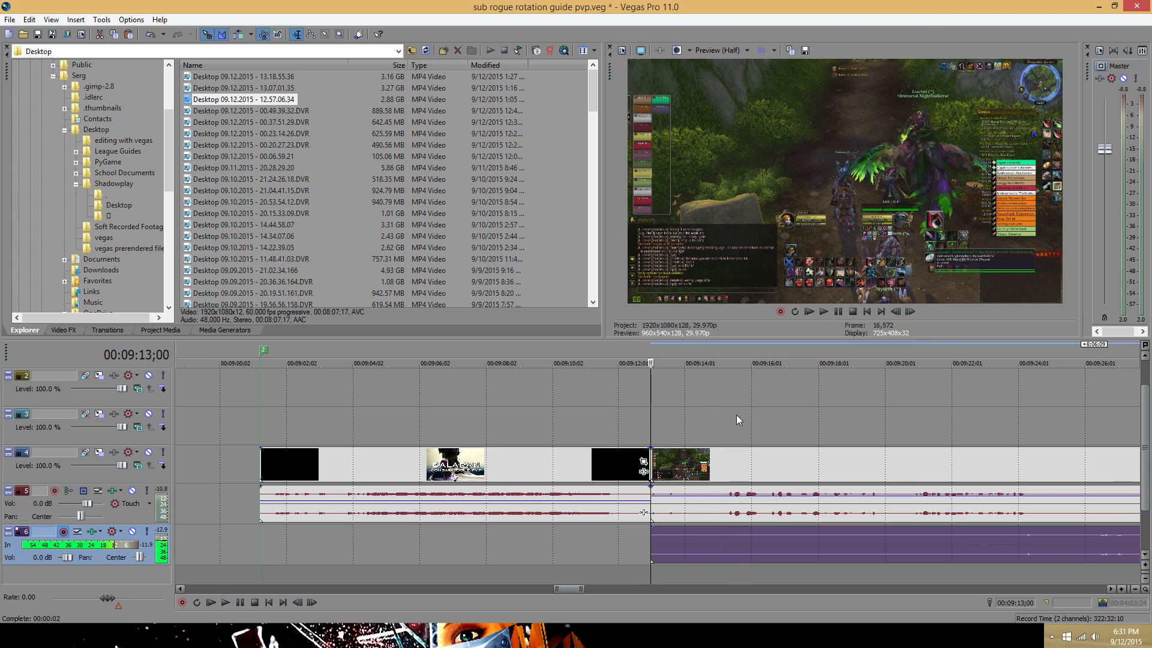
click(985, 534)
scroll(719, 505, down, 1)
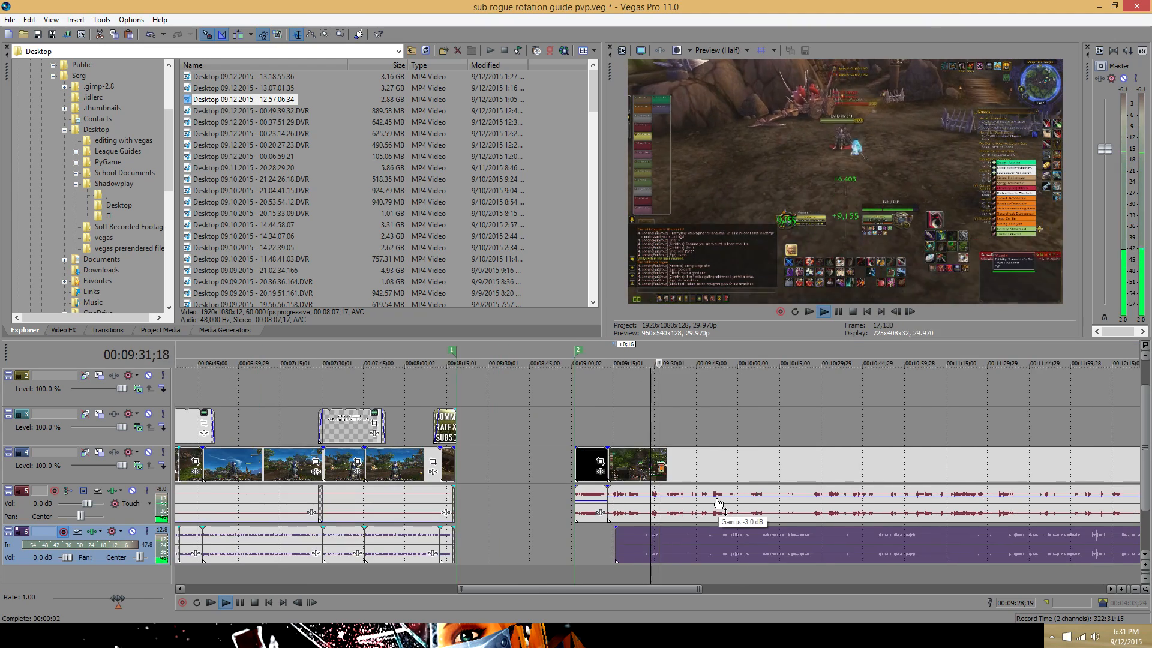
scroll(718, 504, up, 2)
scroll(715, 503, down, 2)
click(728, 467)
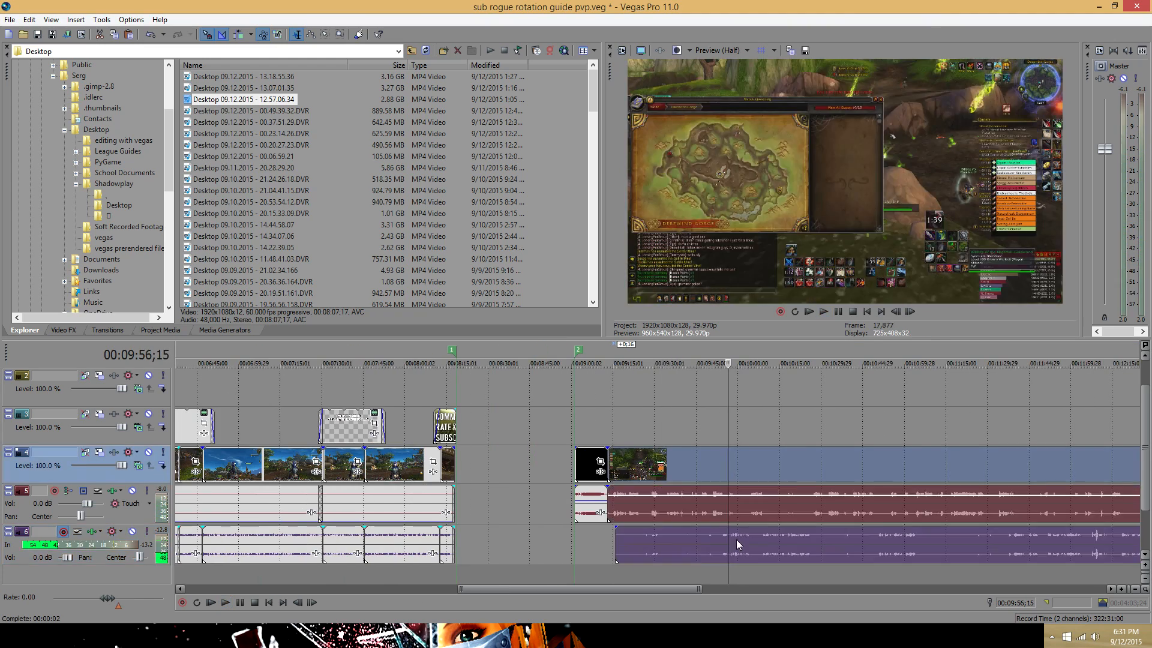
- Trim the start of the second video's gameplay footage and audio to about 00:09:34 and add a fade-in about one second long
click(646, 463)
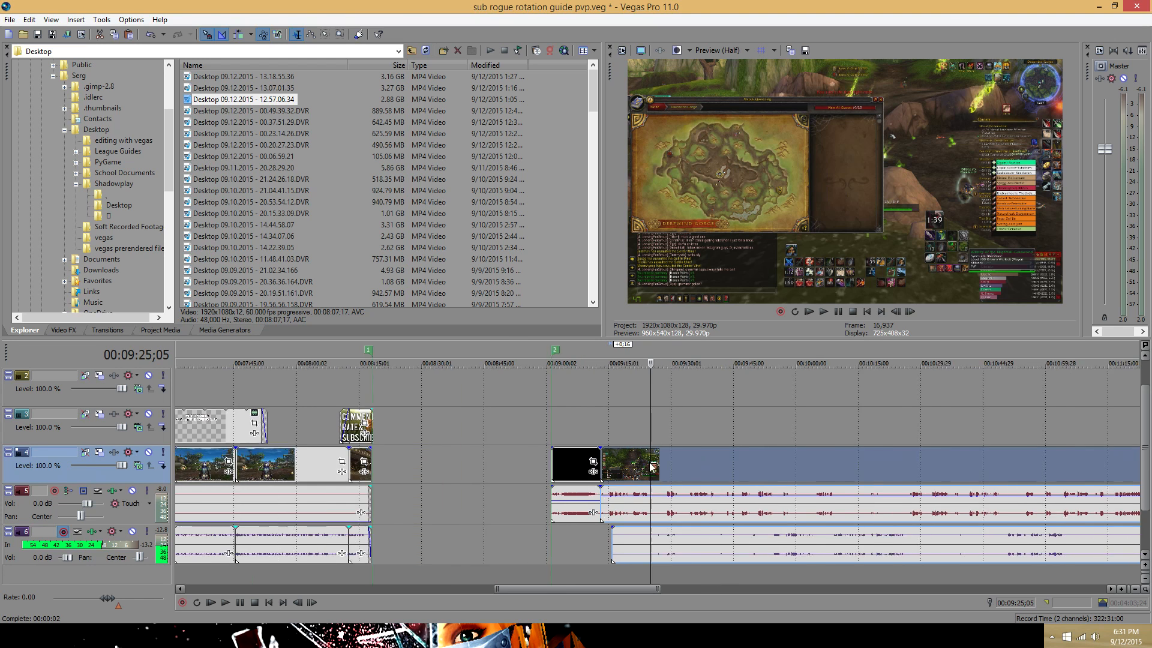
scroll(645, 463, up, 5)
drag(448, 447, 486, 449)
key(space)
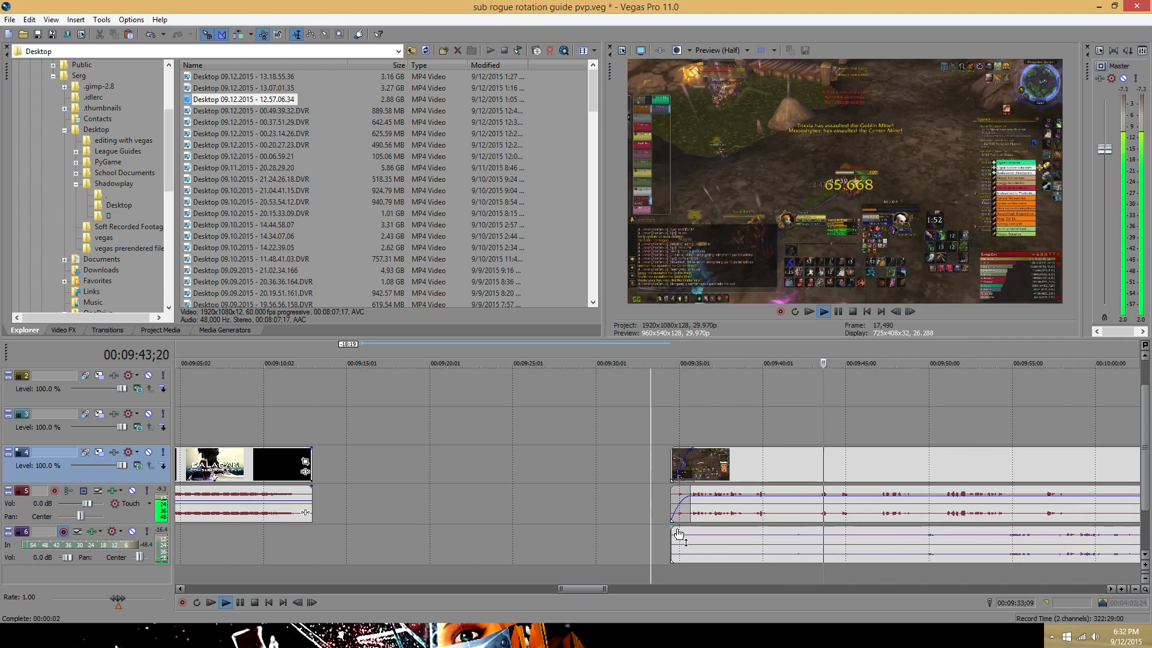
key(space)
- Move the trimmed gameplay footage and its audio back to just after the intro, at about 00:09:13, and play it
drag(534, 468, 373, 468)
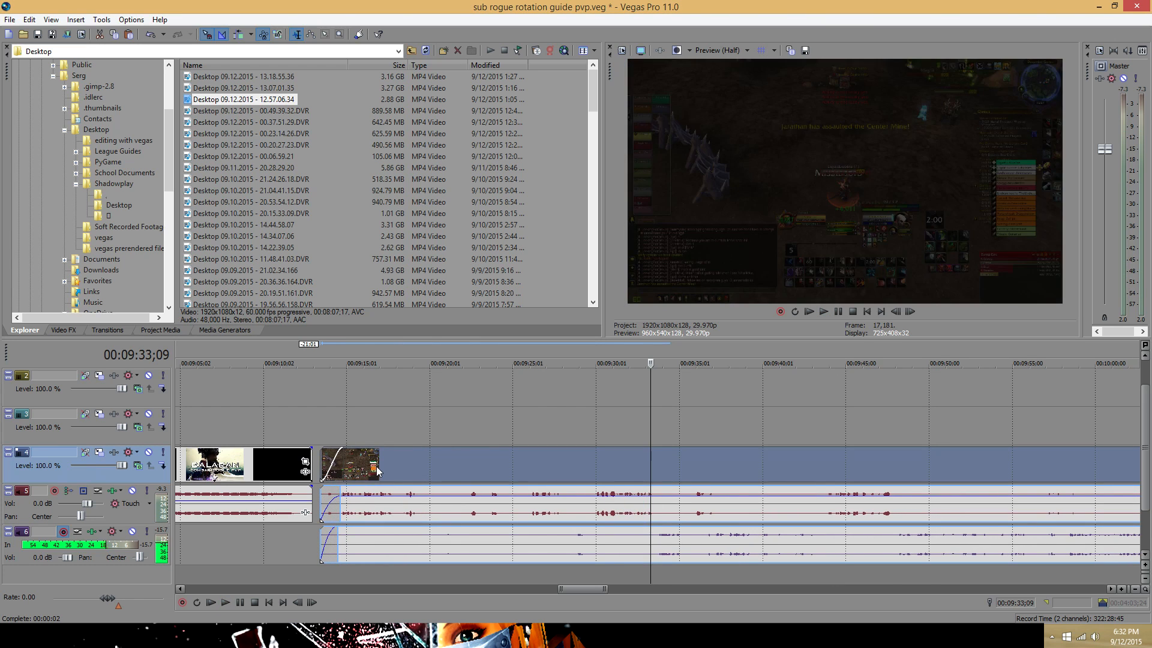
click(411, 465)
key(space)
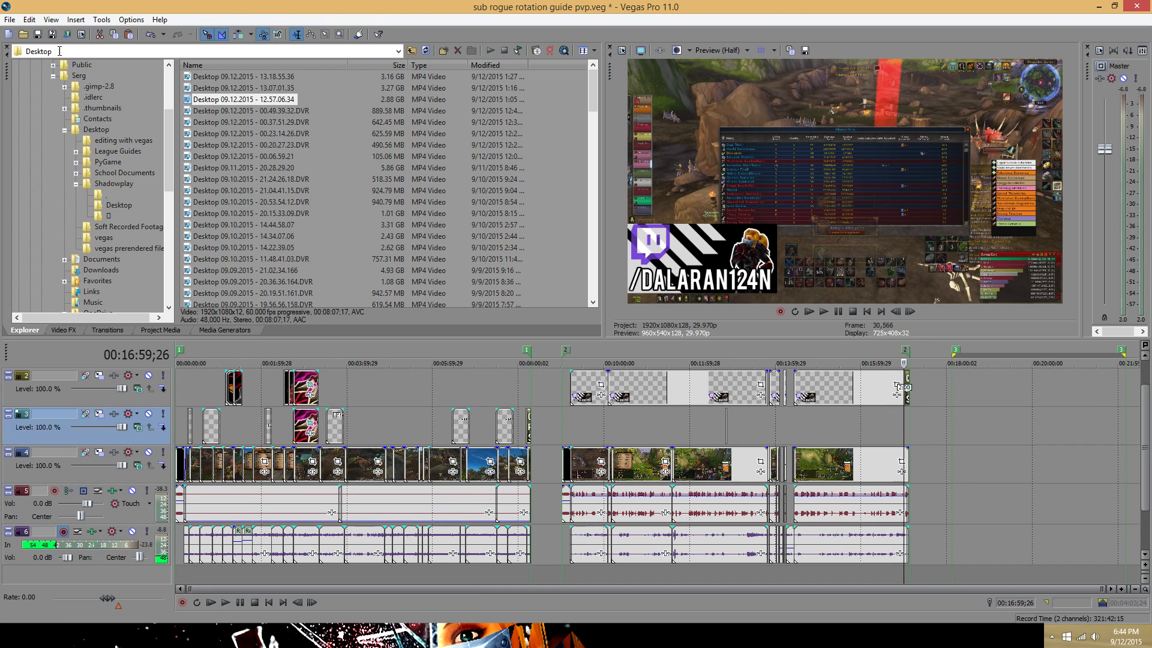
- Save the project and place the cursor in the empty timeline after the second video, at 00:17:38;26
key(ctrl+s)
click(931, 426)
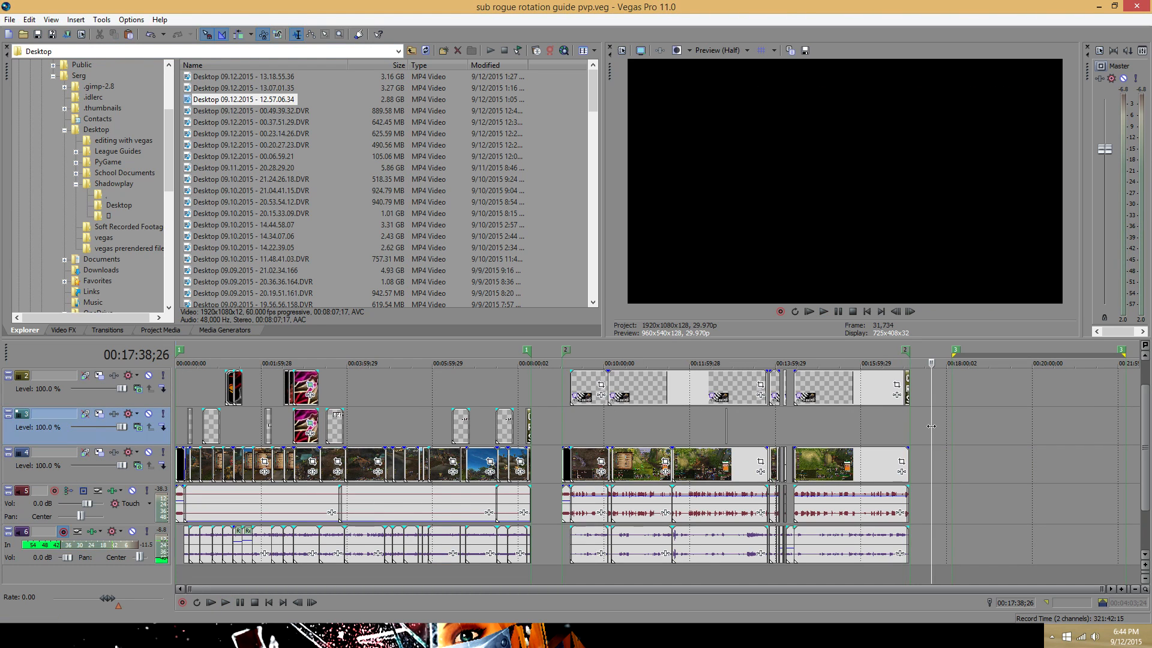